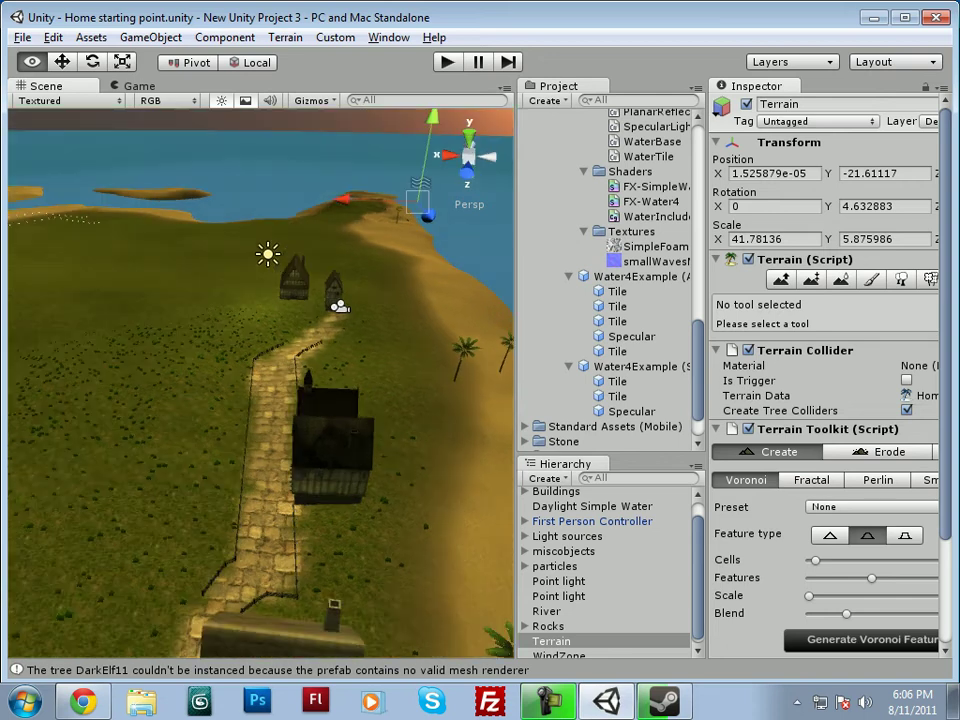
- Examine the village scene's houses, fenced stone path and shoreline from several angles
left_click_drag(108, 510, 150, 515, "alt")
scroll(260, 383, "up", 4)
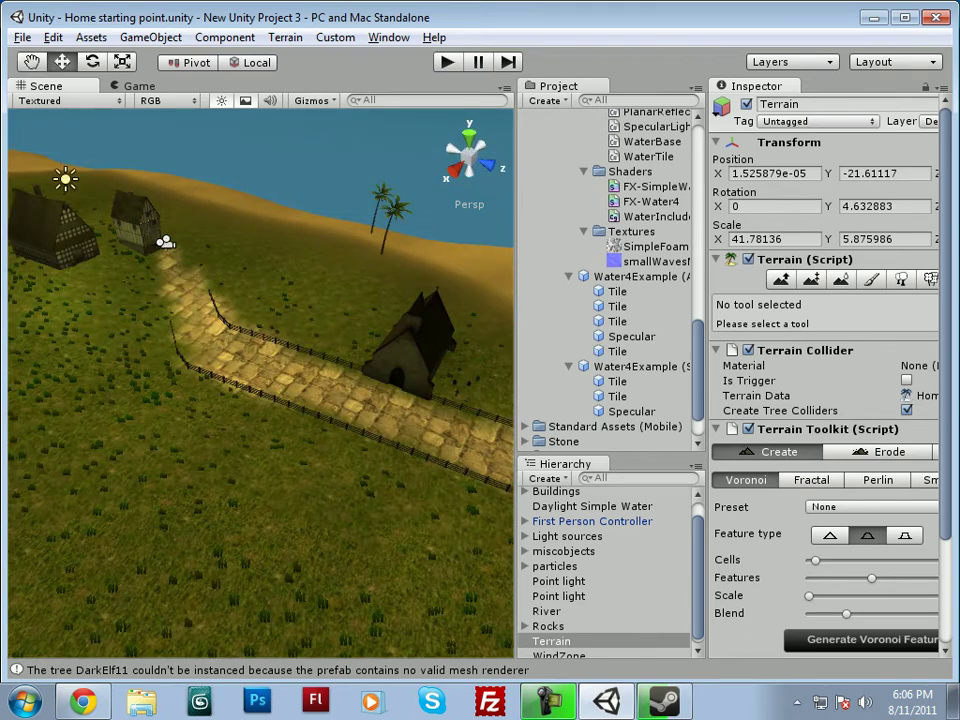
left_click_drag(260, 400, 228, 362, "alt")
left_click_drag(175, 490, 352, 444, "alt")
left_click_drag(190, 455, 258, 418, "alt")
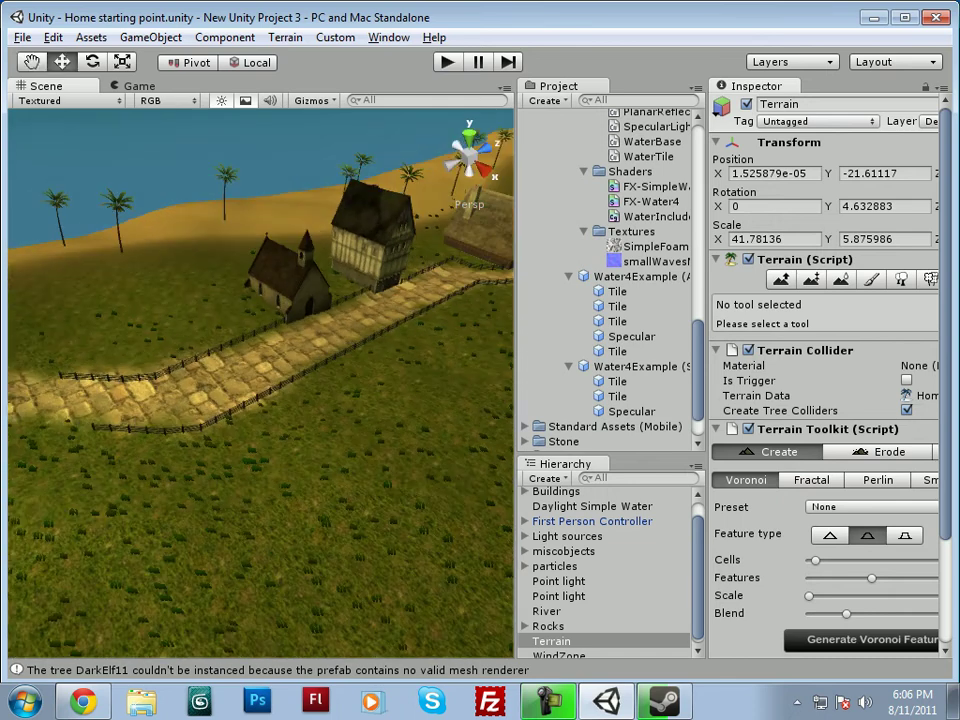
middle_click_drag(258, 418, 101, 569)
scroll(140, 504, "up", 5)
scroll(101, 569, "up", 7)
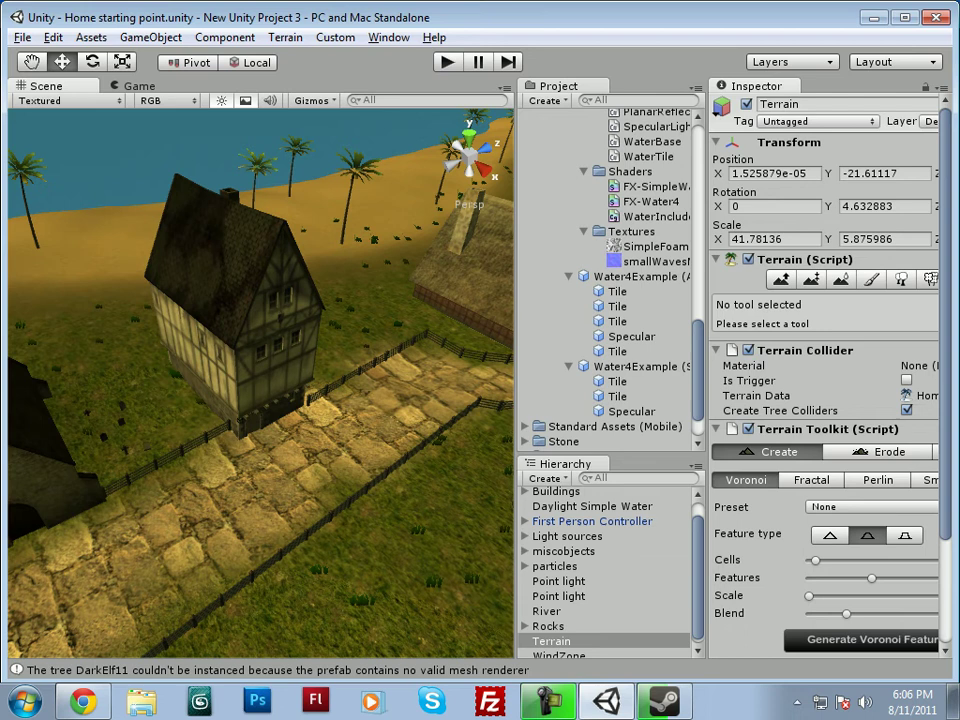
scroll(260, 420, "up", 2)
right_click_drag(260, 420, 12, 346)
key("q")
scroll(260, 385, "down", 5)
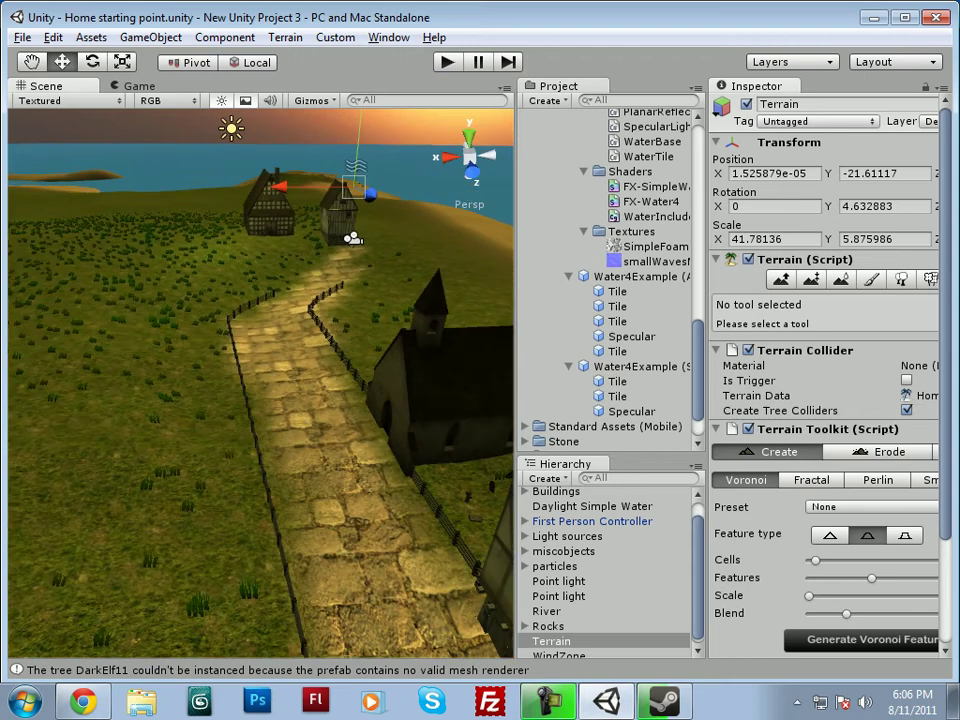
scroll(260, 385, "down", 8)
left_click_drag(260, 385, 235, 440, "alt")
- Create a new empty scene and add a terrain to it
left_click(22, 38)
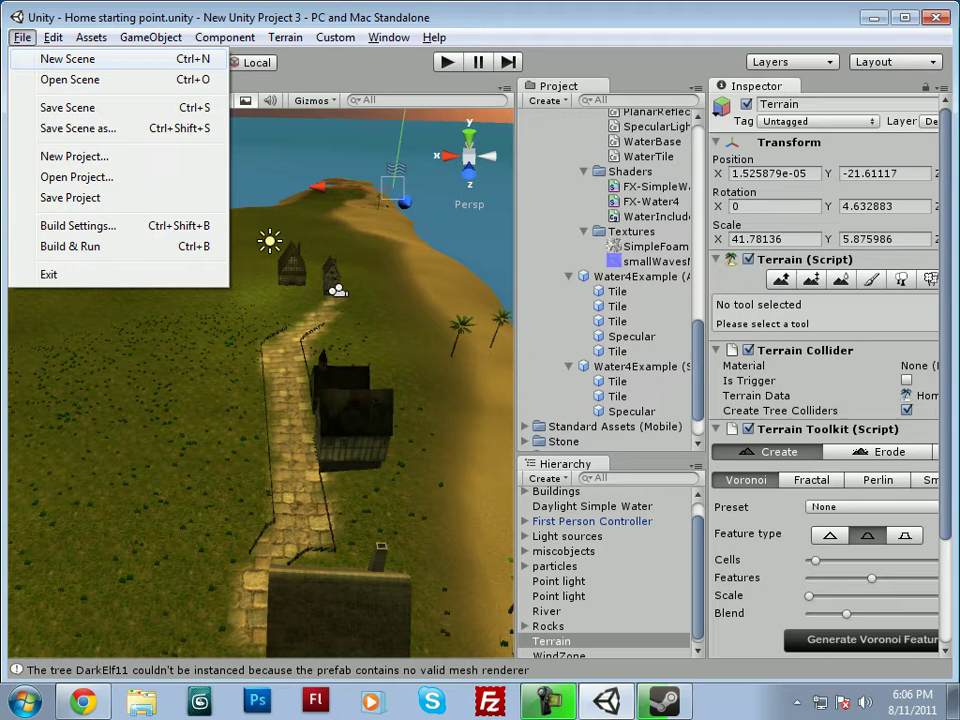
left_click(68, 59)
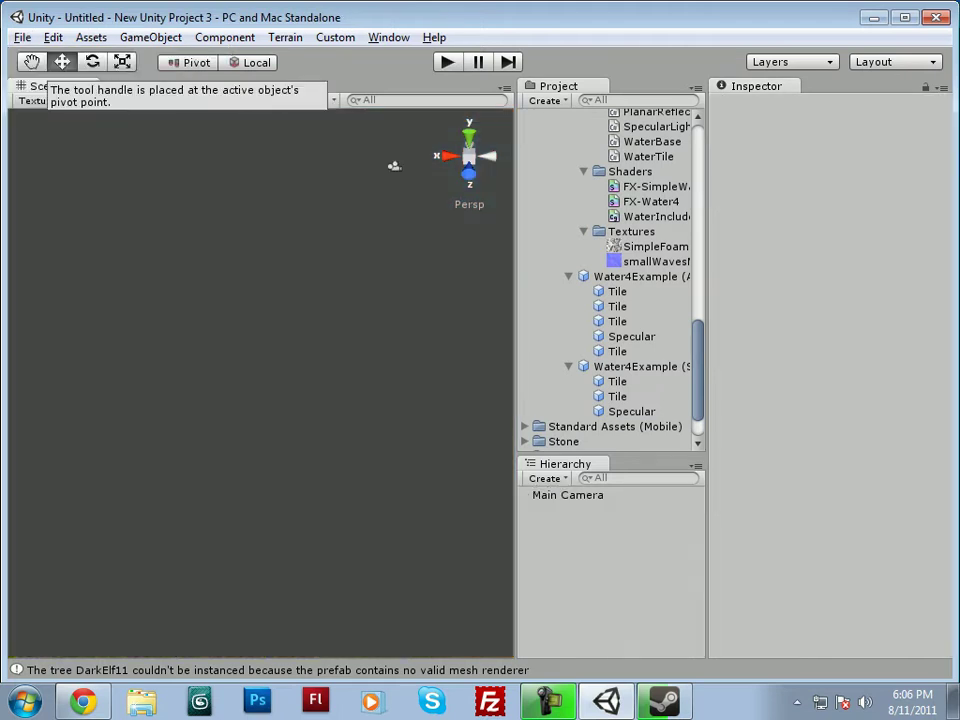
key("q")
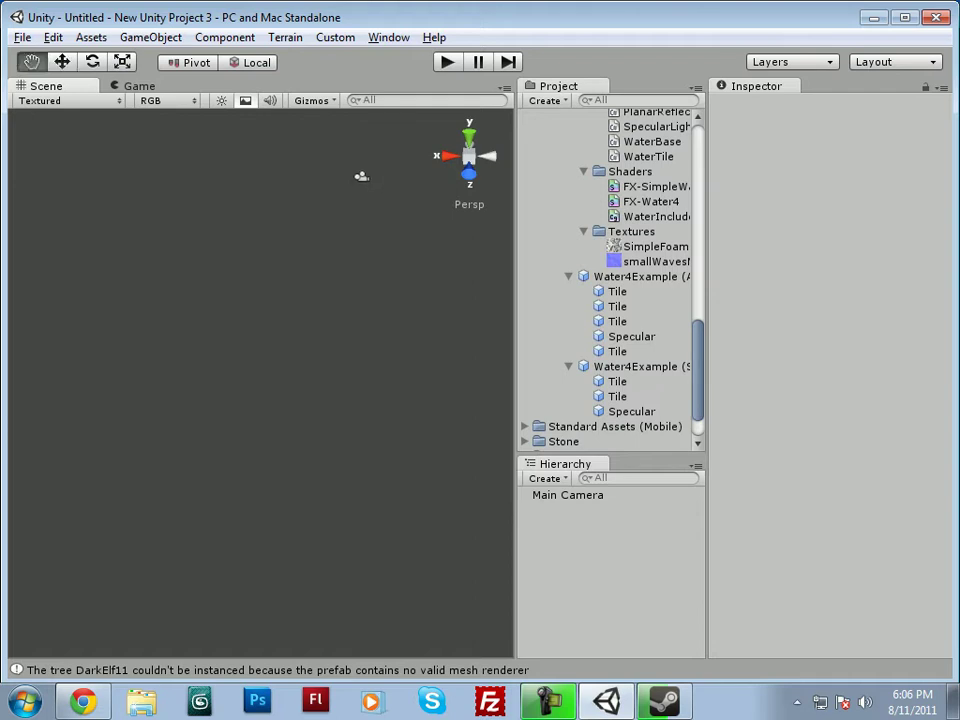
key("w")
left_click(285, 38)
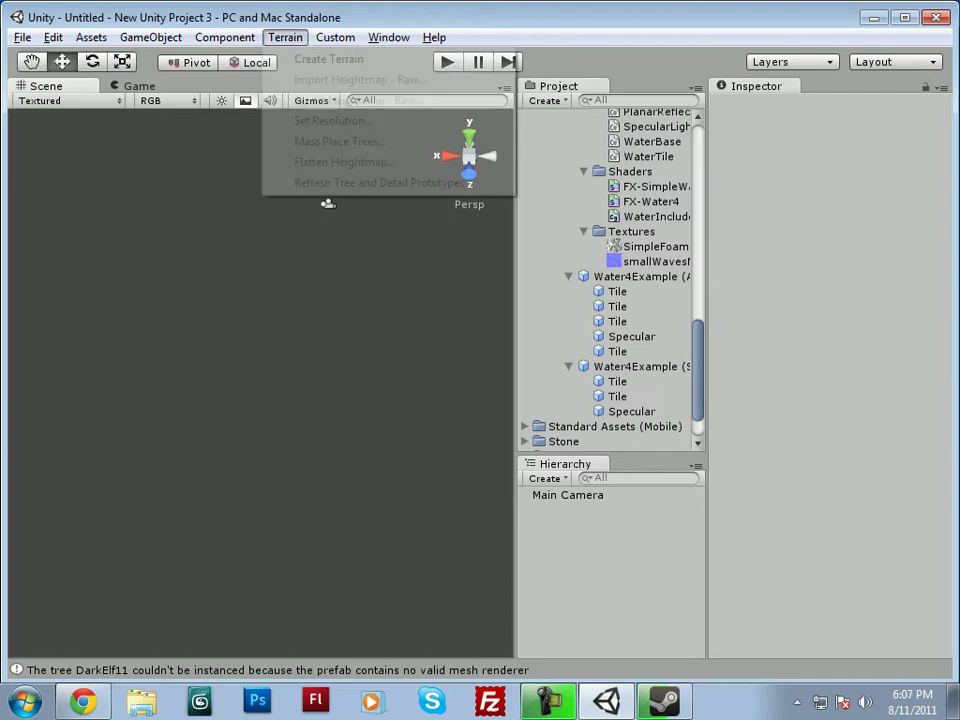
left_click(329, 59)
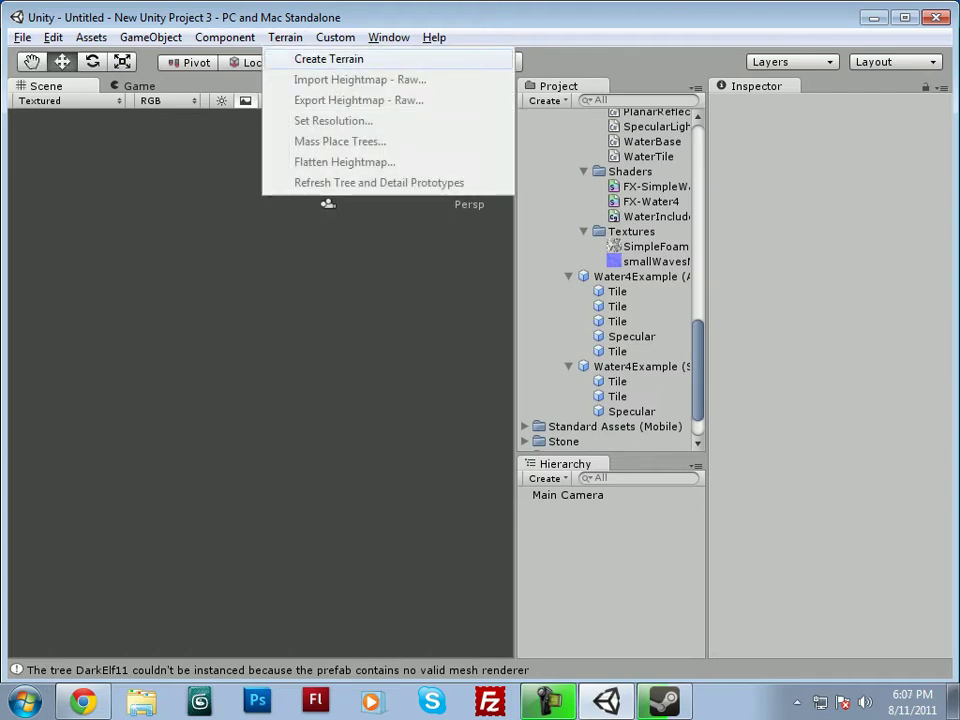
left_click(329, 59)
- Set the terrain resolution to a width of 100 and a length of 100
left_click(285, 37)
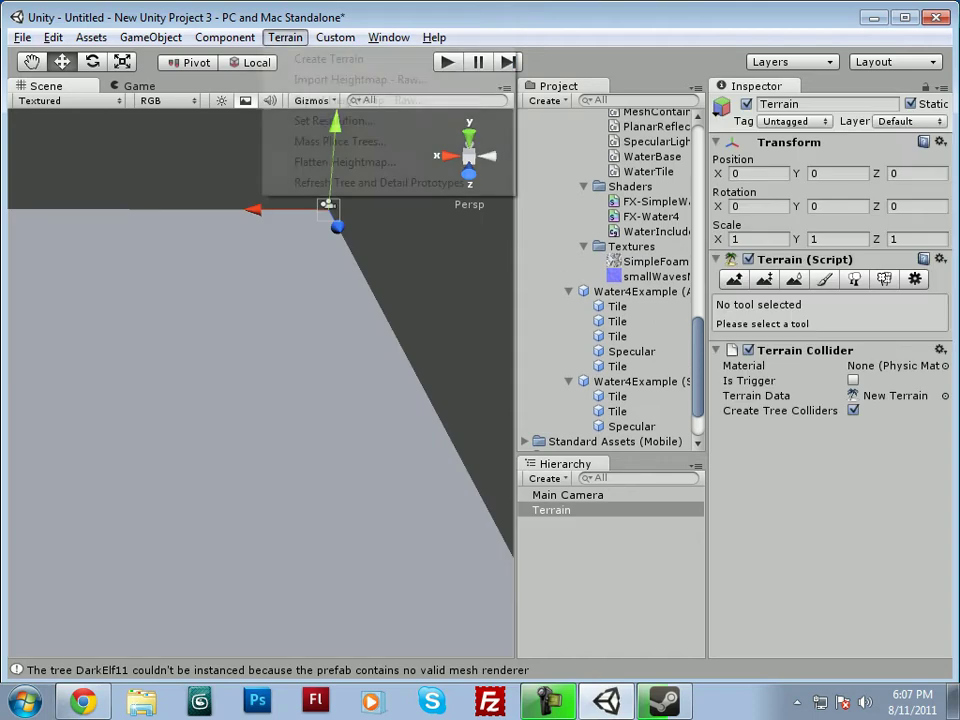
left_click(330, 121)
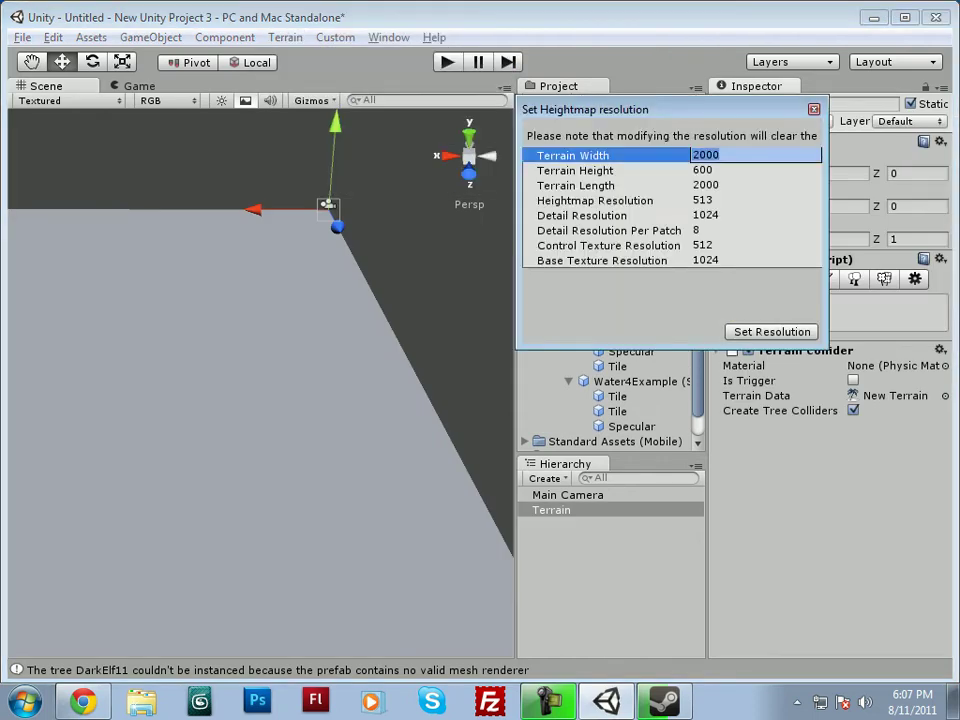
left_click(718, 185)
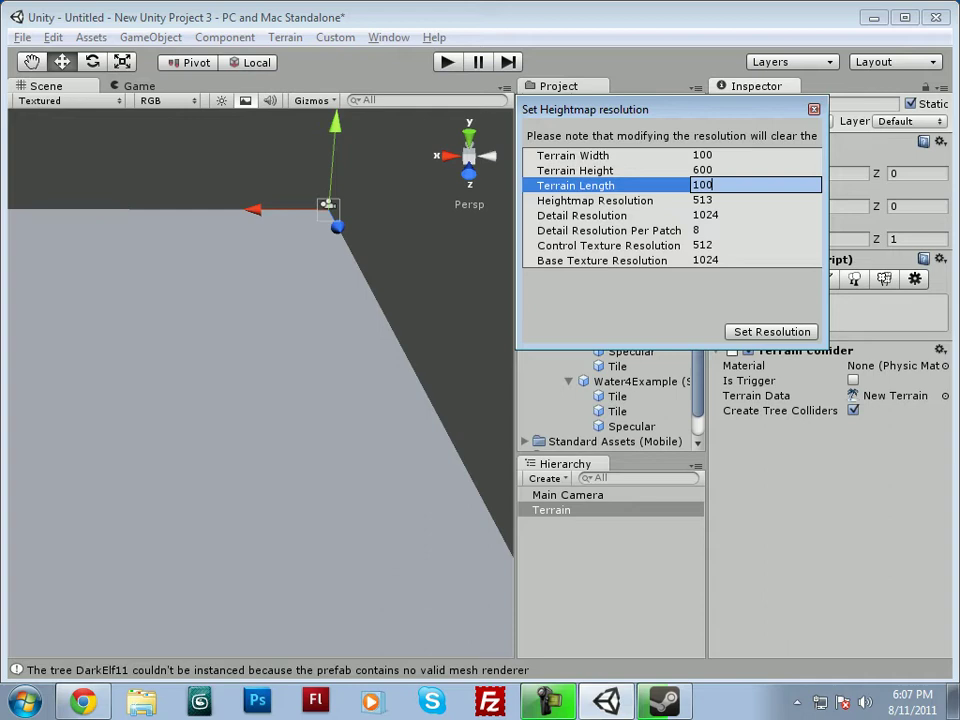
left_click(772, 332)
- Inspect the size of the resized terrain plane in the scene
middle_click_drag(300, 340, 290, 441)
scroll(309, 378, "down", 2)
scroll(290, 468, "down", 3)
scroll(290, 441, "up", 3)
scroll(296, 461, "up", 3)
middle_click_drag(306, 483, 307, 327)
scroll(317, 366, "up", 3)
scroll(300, 360, "up", 5)
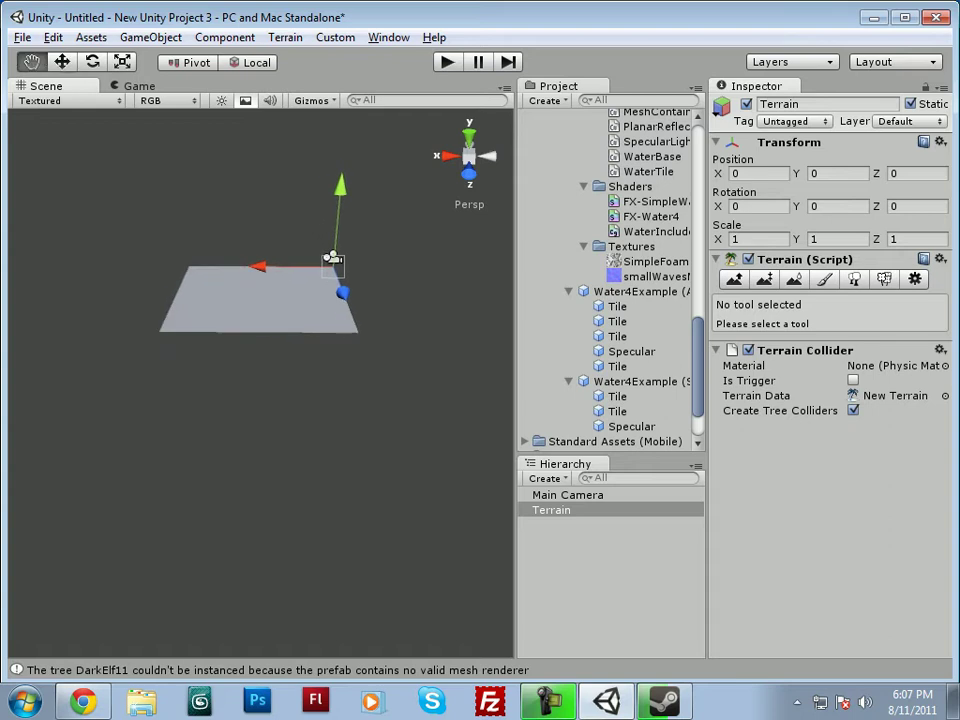
scroll(330, 400, "up", 4)
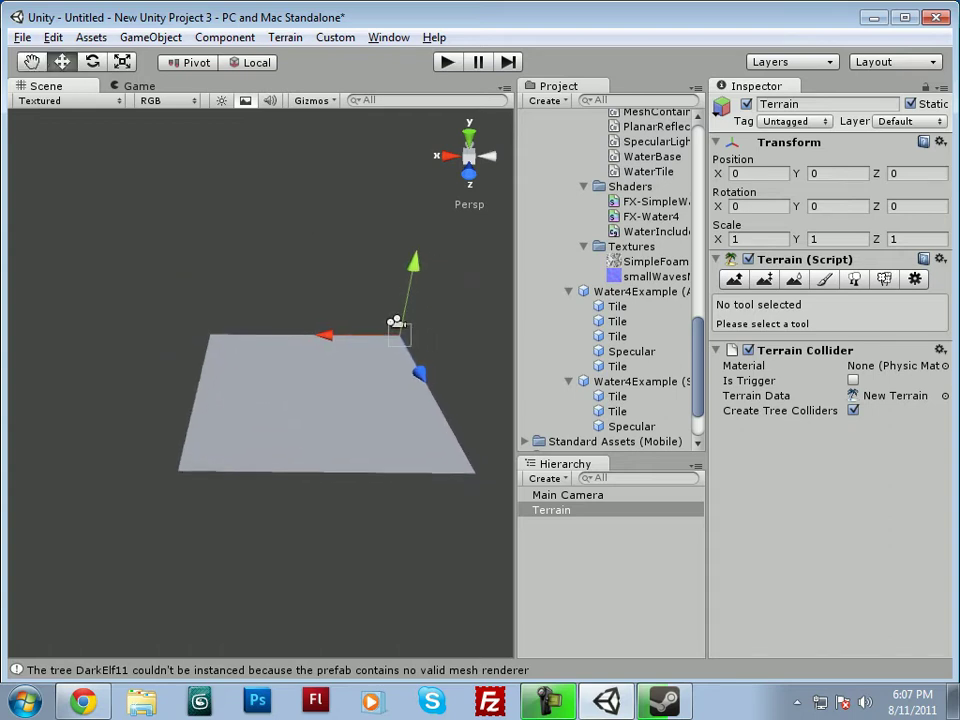
left_click_drag(319, 376, 398, 415)
left_click(390, 410)
middle_click_drag(390, 410, 361, 388)
middle_click_drag(275, 383, 231, 388)
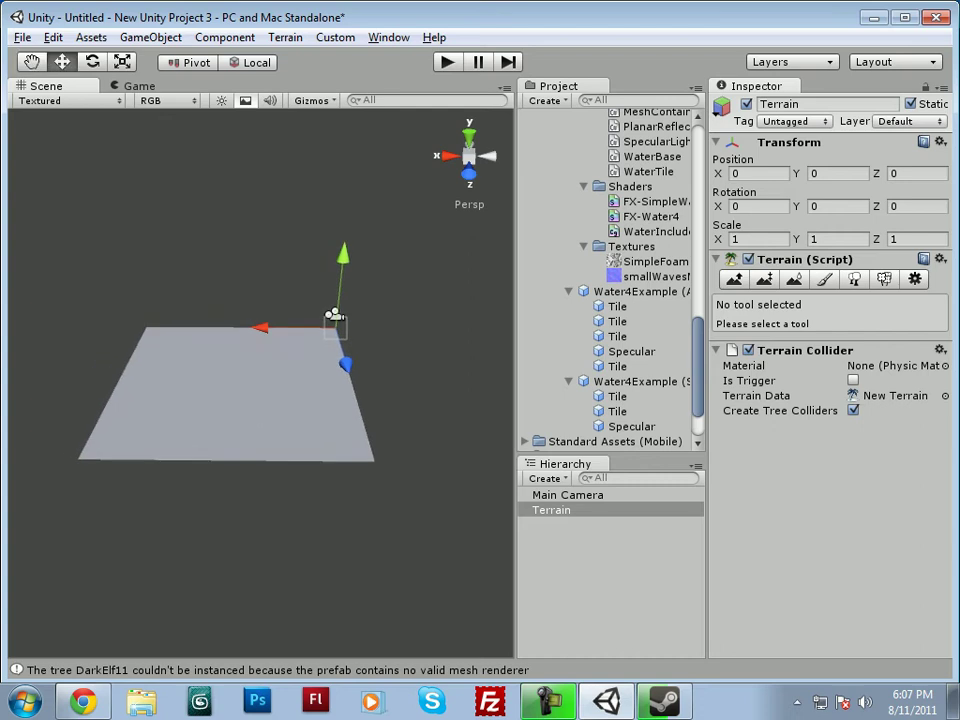
mouse_move(233, 388)
right_mouse_down()
mouse_move(249, 414)
mouse_move(224, 378)
right_mouse_up()
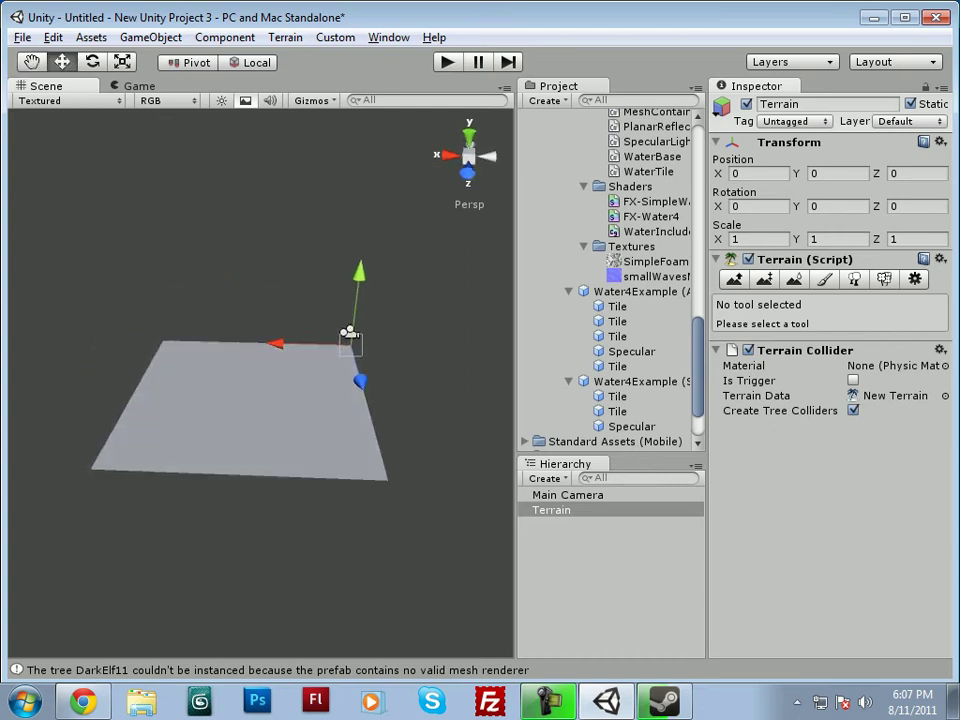
middle_click_drag(224, 378, 324, 392)
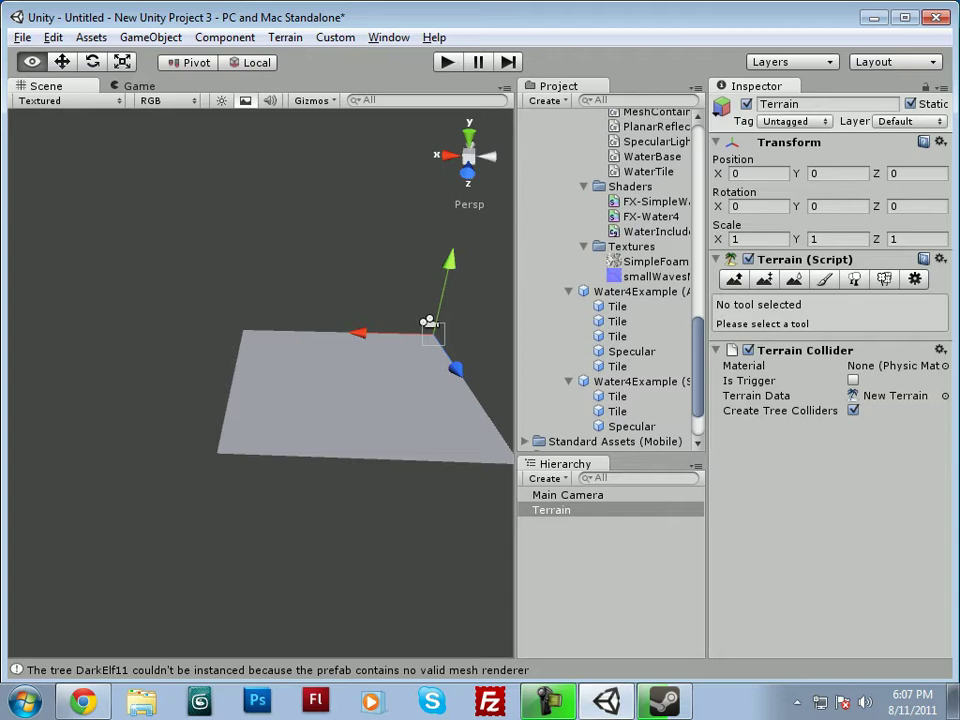
right_click_drag(300, 388, 320, 400)
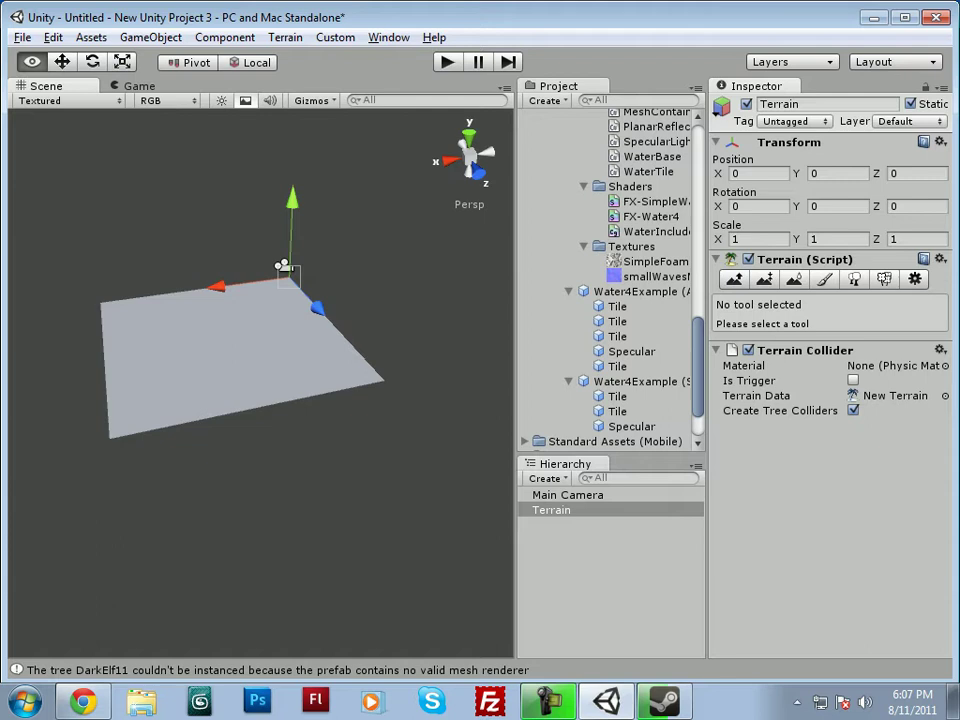
middle_click_drag(320, 400, 303, 408)
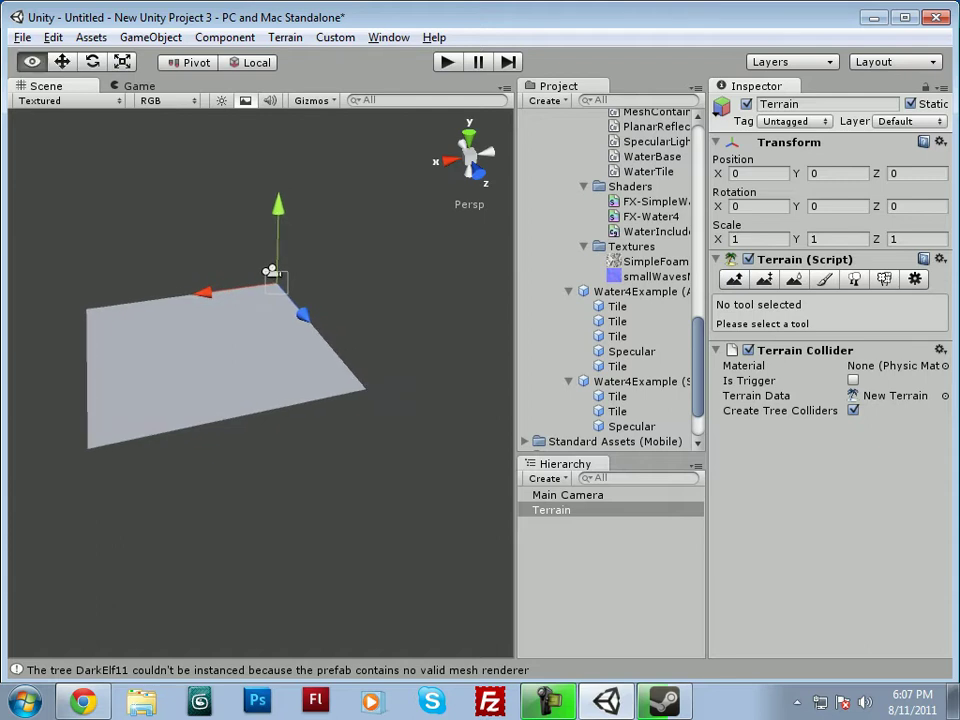
right_click_drag(300, 400, 375, 400)
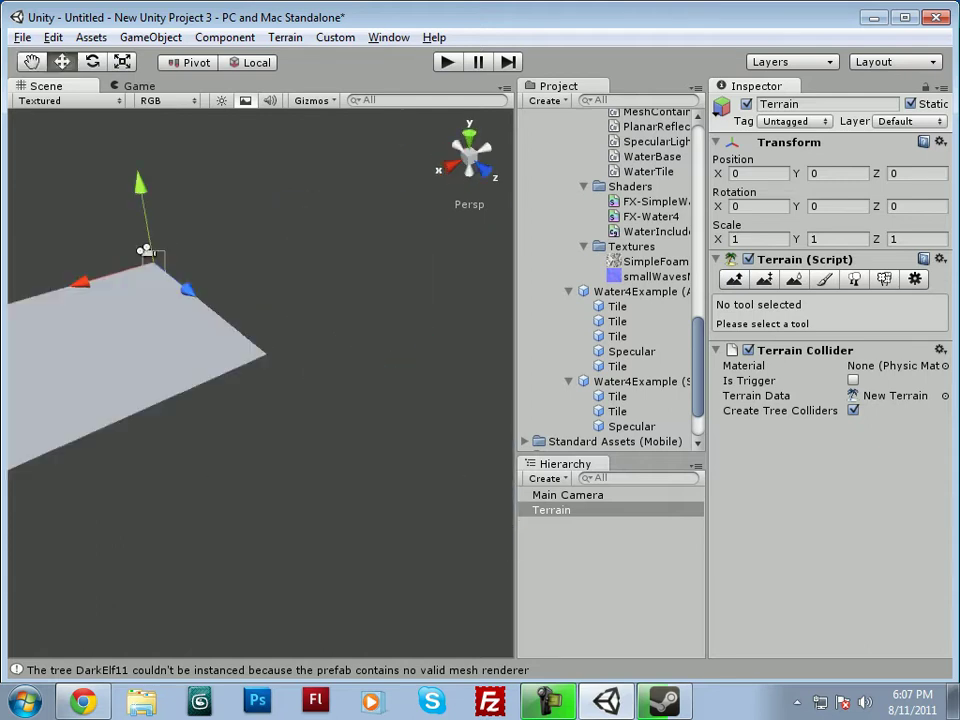
middle_click_drag(375, 400, 410, 408)
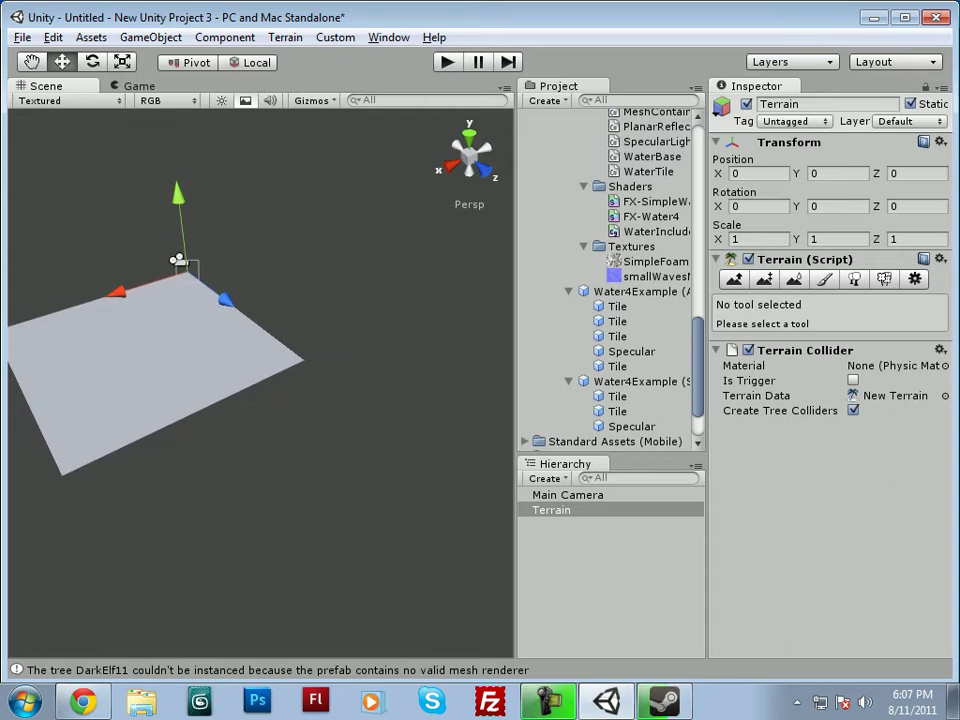
scroll(300, 400, "down", 5)
scroll(300, 400, "up", 1)
middle_click_drag(300, 400, 322, 402)
scroll(300, 400, "up", 1)
scroll(340, 416, "down", 1)
scroll(340, 416, "up", 3)
scroll(340, 416, "up", 3)
scroll(322, 402, "up", 1)
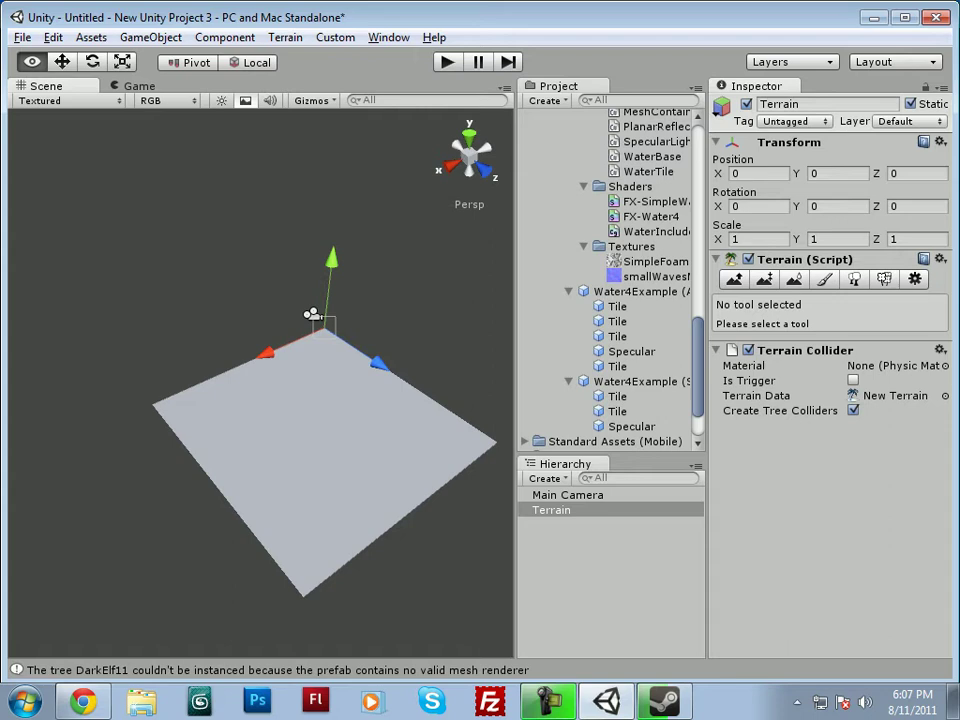
right_click_drag(322, 402, 307, 378)
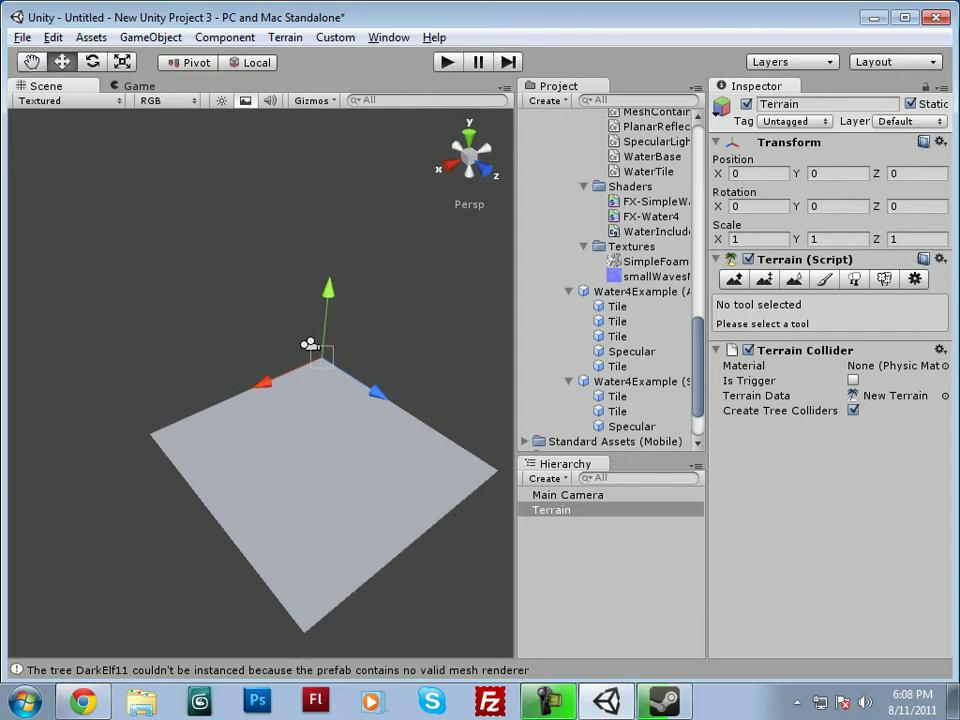
left_click(400, 600)
middle_click_drag(400, 600, 372, 548)
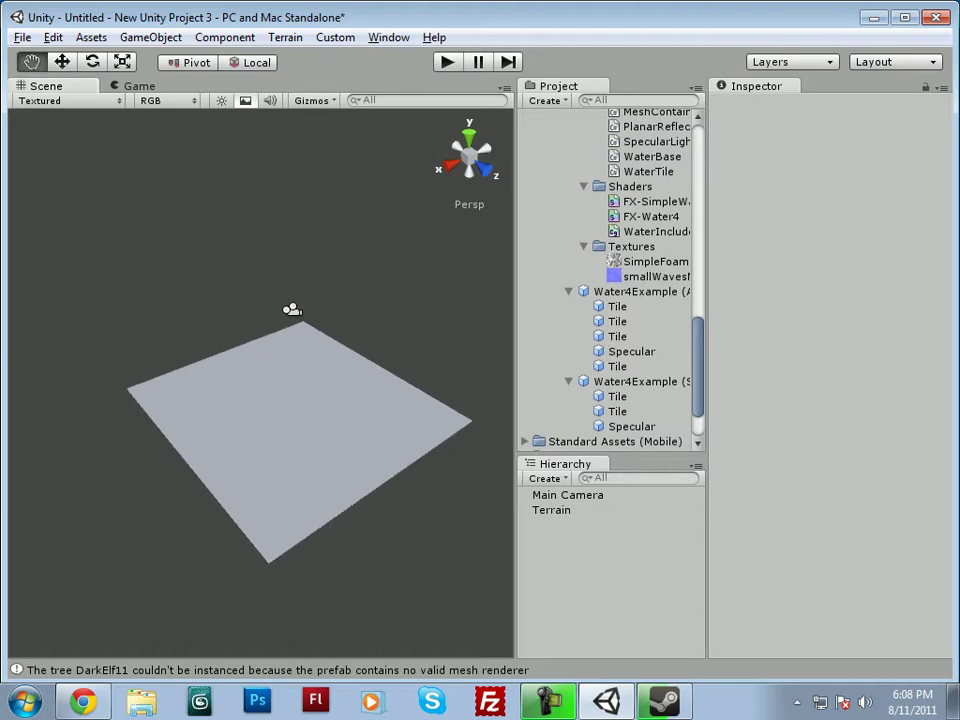
middle_click_drag(372, 548, 344, 516)
right_click_drag(344, 400, 344, 550)
middle_click_drag(344, 550, 353, 640)
scroll(260, 383, "down", 5)
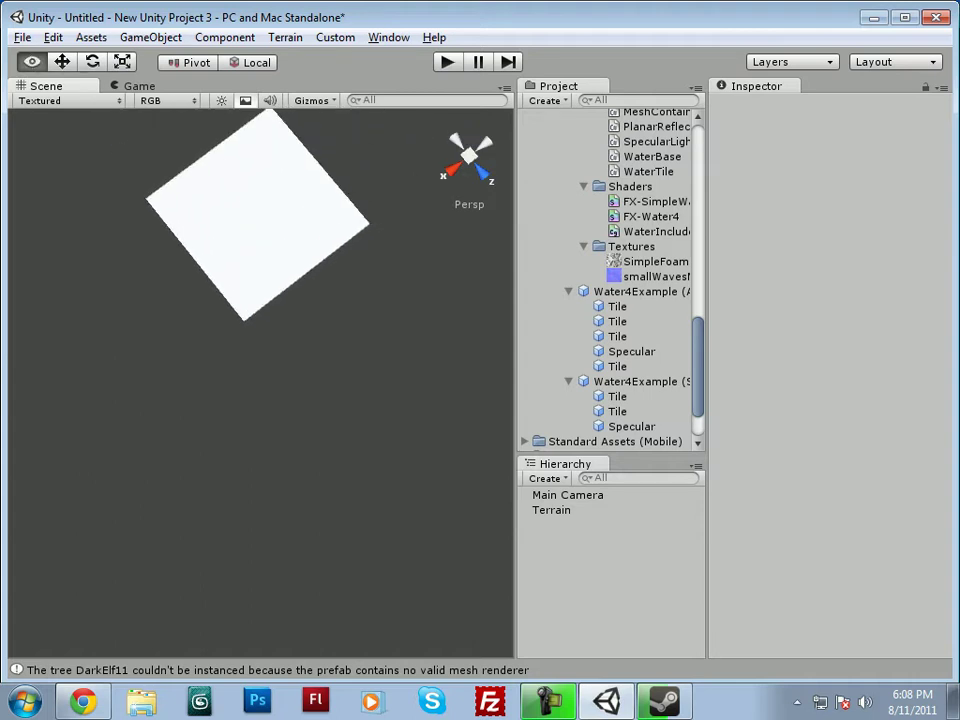
left_click_drag(300, 480, 235, 345, "alt")
scroll(230, 375, "up", 7)
middle_click_drag(310, 350, 256, 404)
scroll(256, 404, "up", 2)
scroll(260, 385, "up", 4)
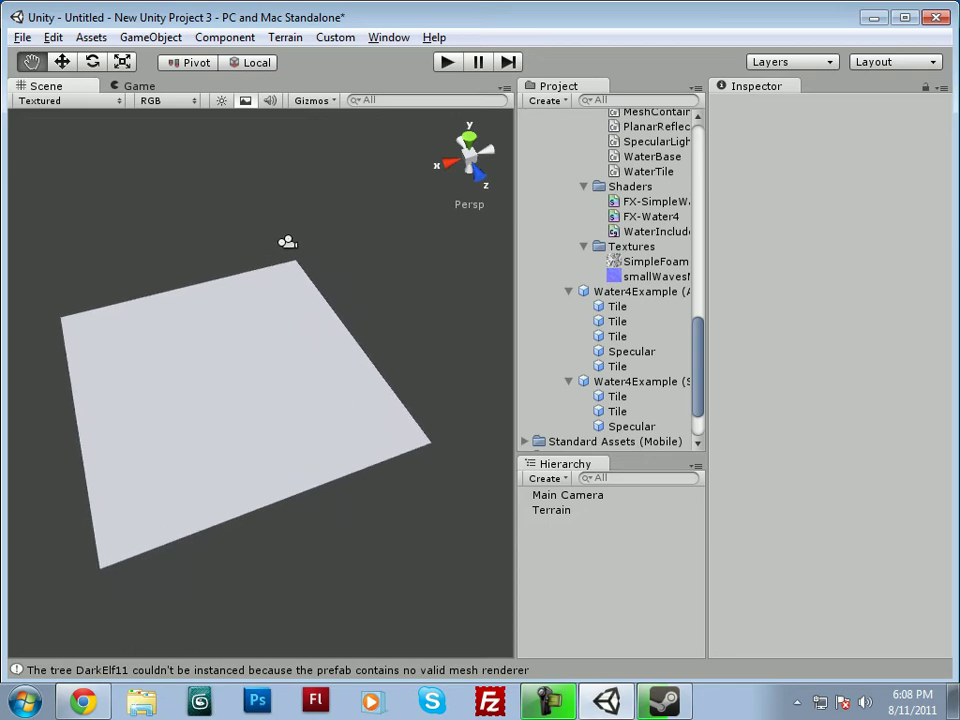
- Collapse the expanded Water4 subfolders, the Water4 folder and the Standard Assets folder in the project files
scroll(610, 280, "up", 15)
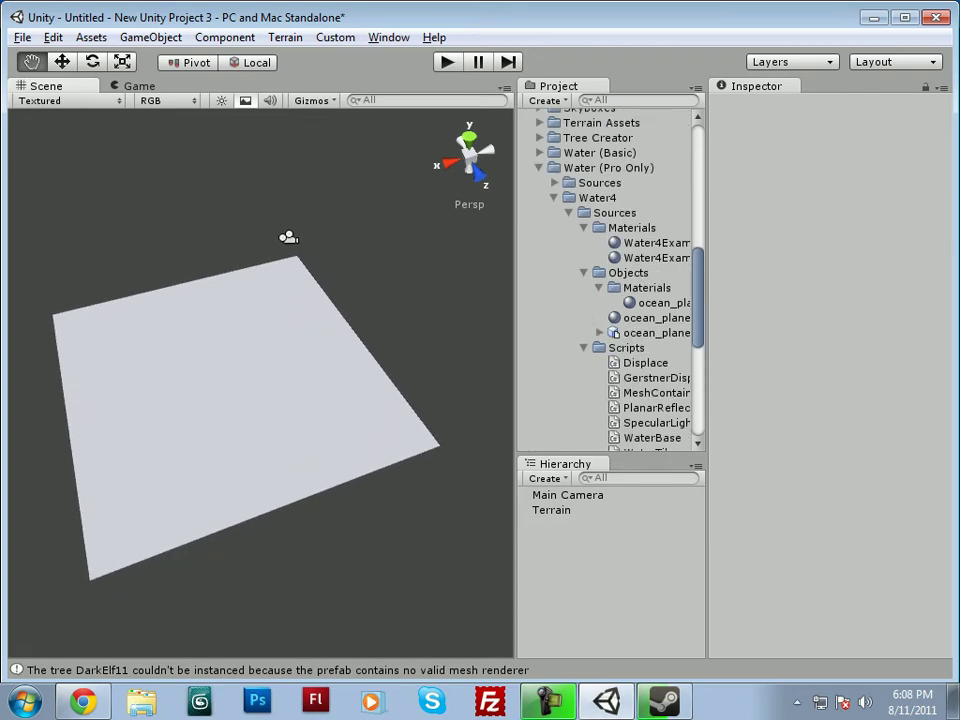
scroll(610, 280, "down", 8)
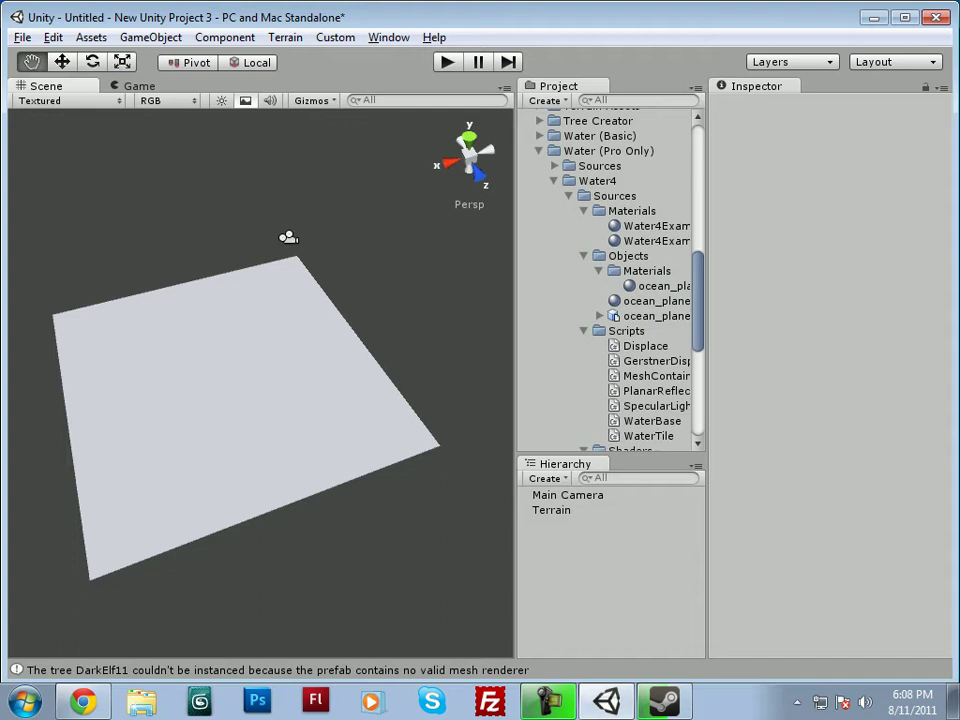
left_click(584, 331)
left_click(599, 271)
left_click(584, 256)
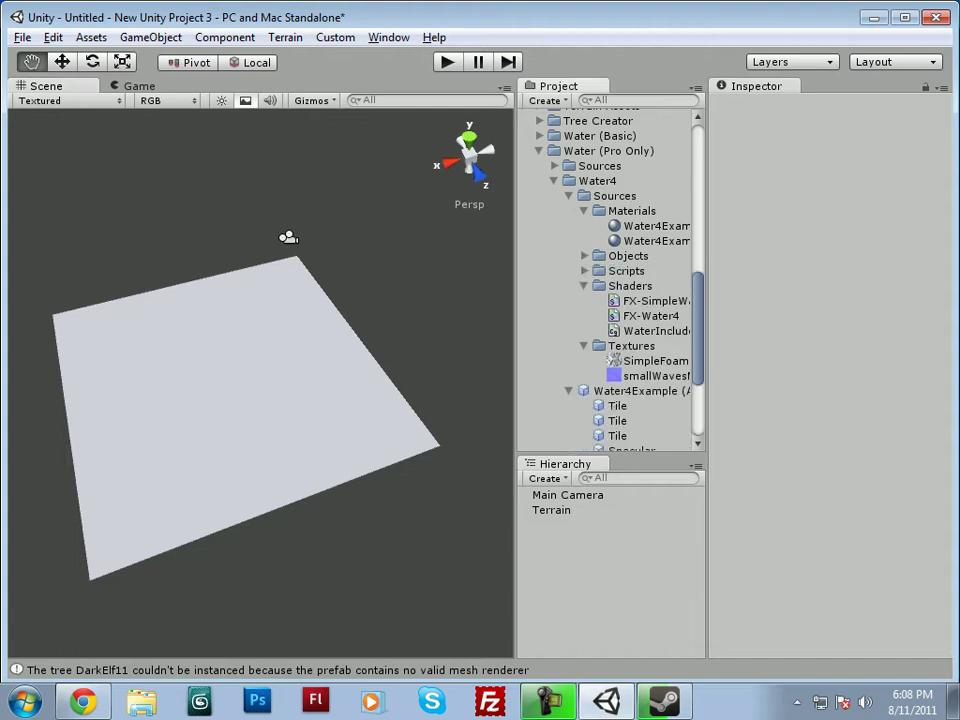
left_click(584, 211)
left_click(569, 196)
left_click(554, 190)
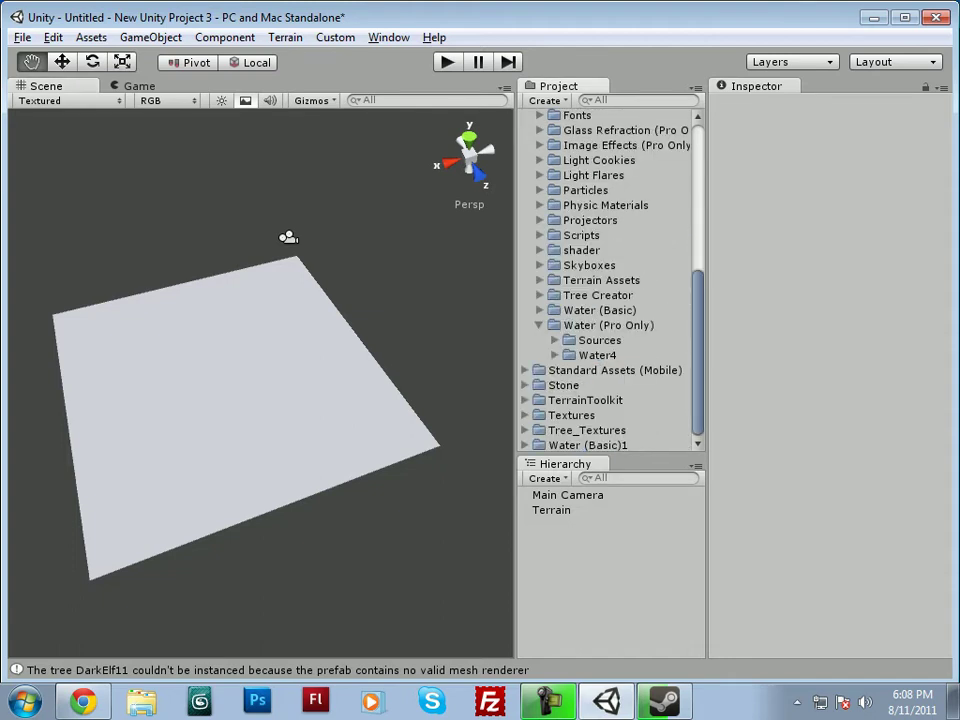
scroll(610, 280, "up", 5)
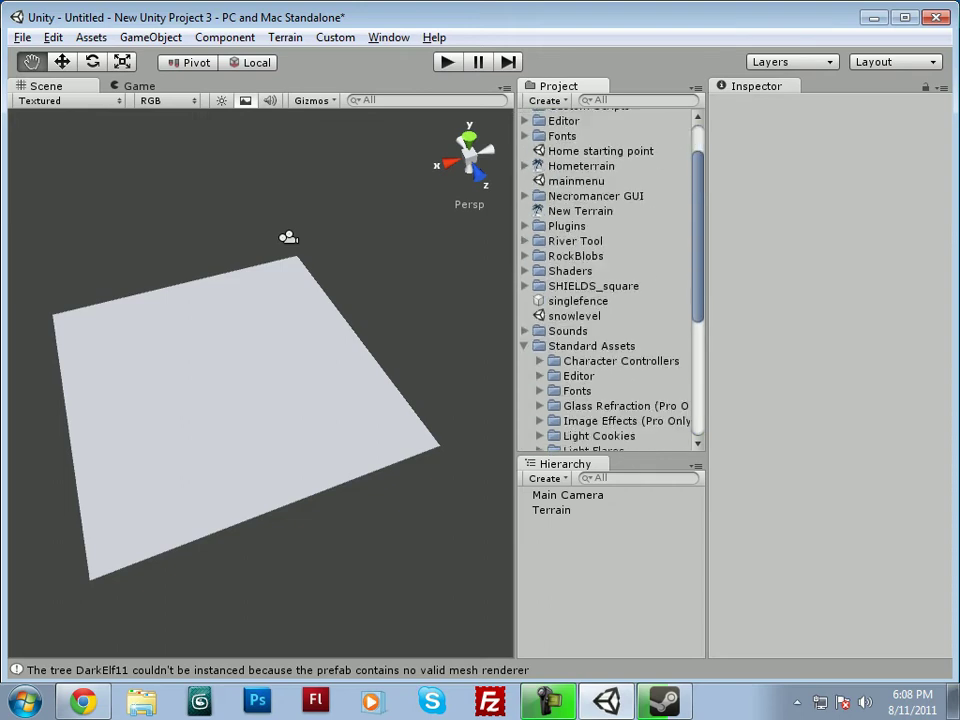
left_click(524, 290)
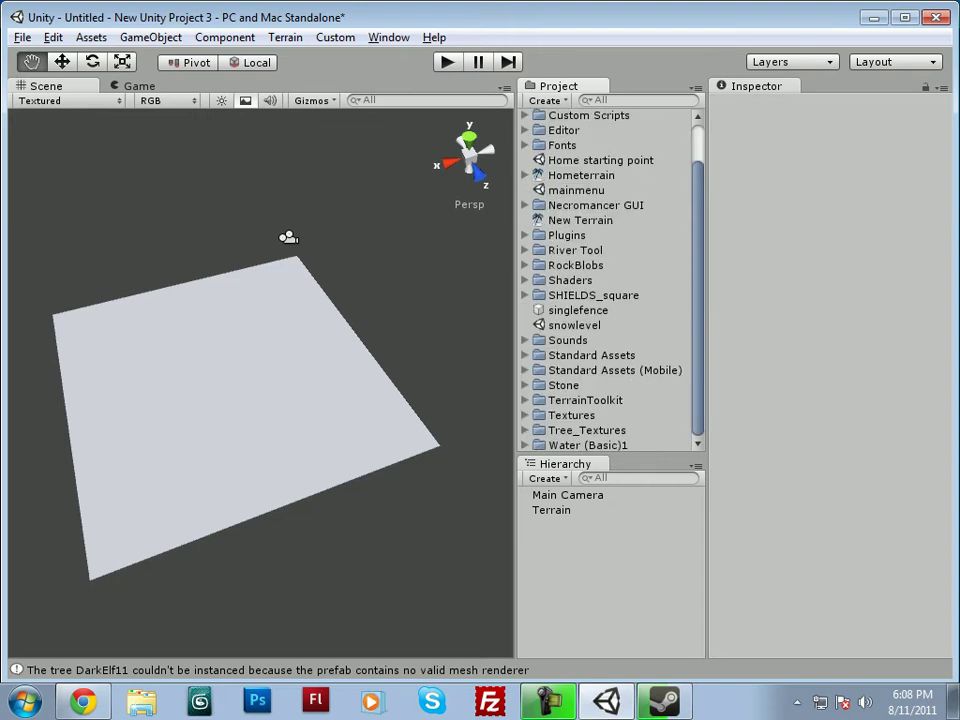
- Open the 3D Game Models folder on the desktop and look through the available model folders and files
left_click_drag(500, 17, 582, 15)
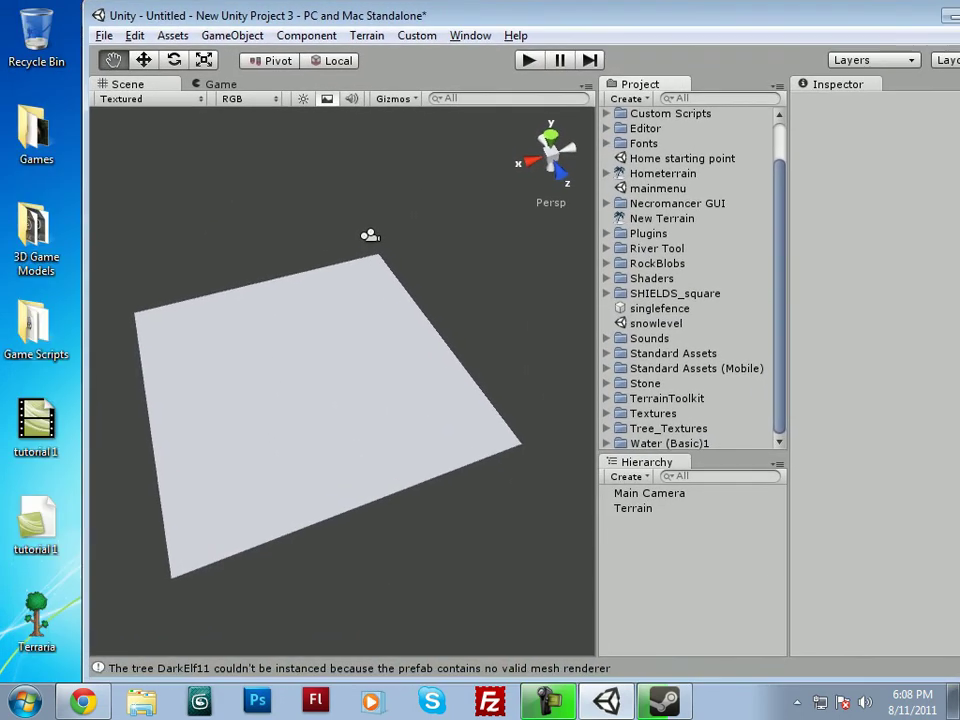
double_click(35, 232)
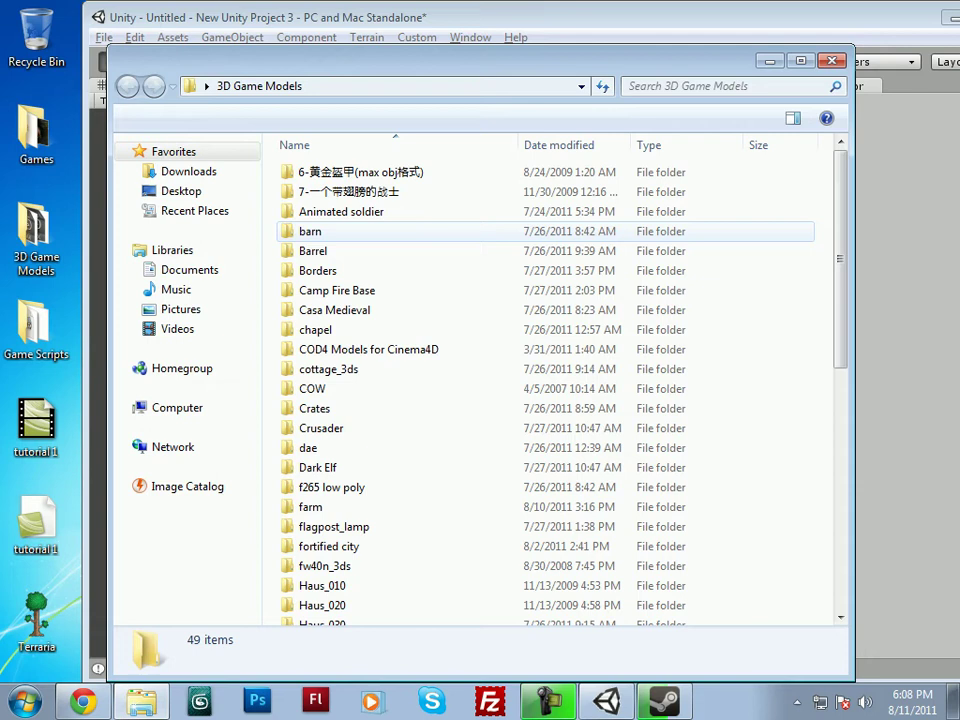
left_click_drag(840, 225, 840, 235)
scroll(650, 228, "down", 2)
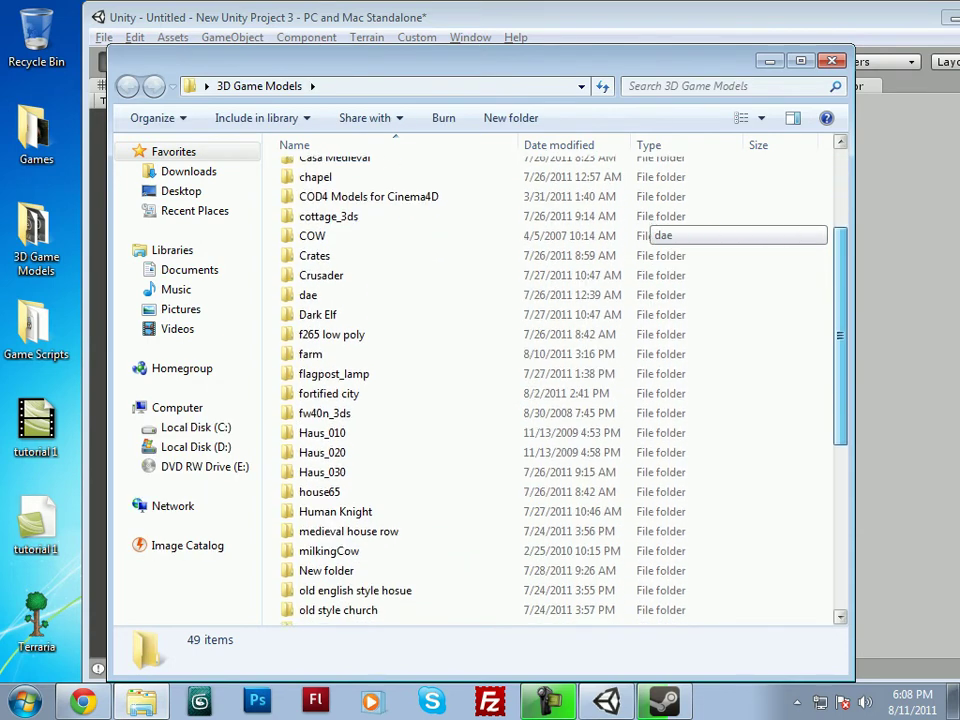
scroll(650, 228, "down", 2)
scroll(650, 228, "down", 2)
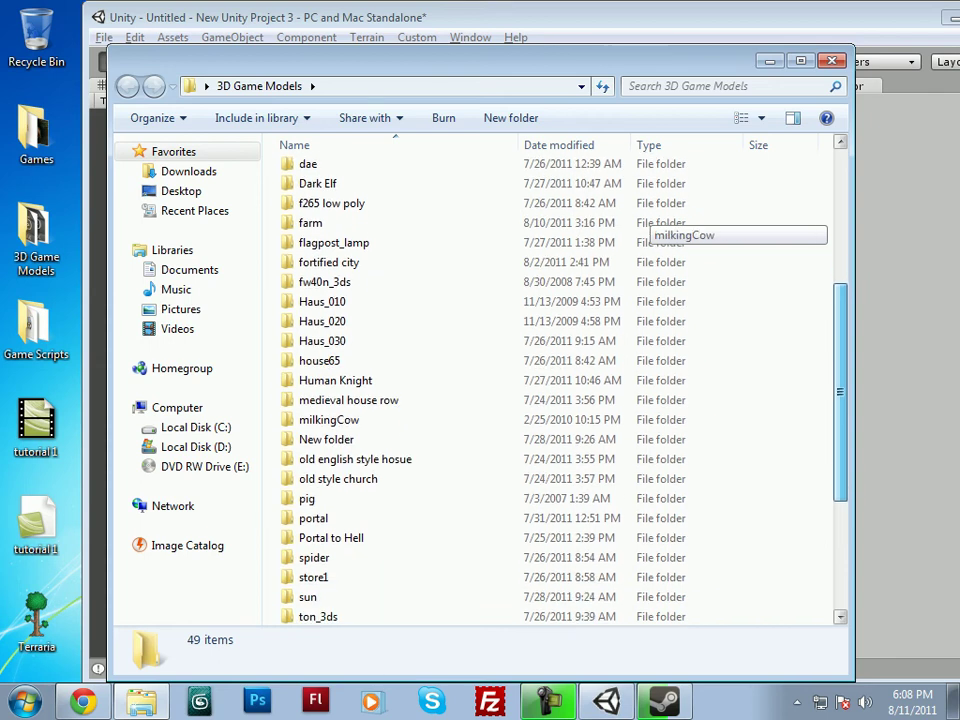
scroll(650, 228, "down", 2)
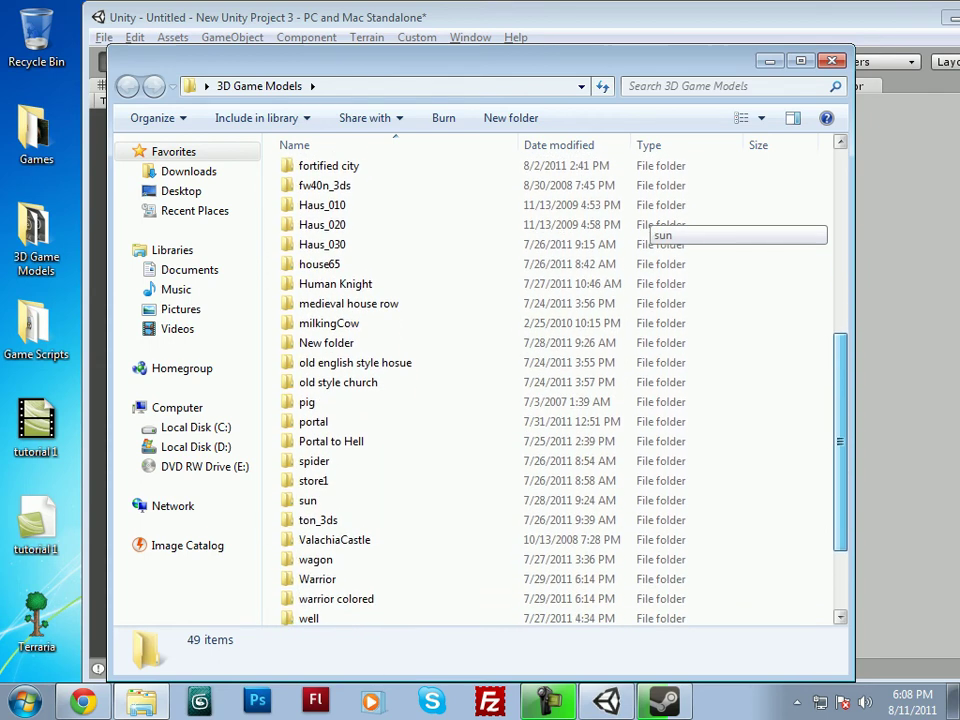
scroll(650, 228, "down", 2)
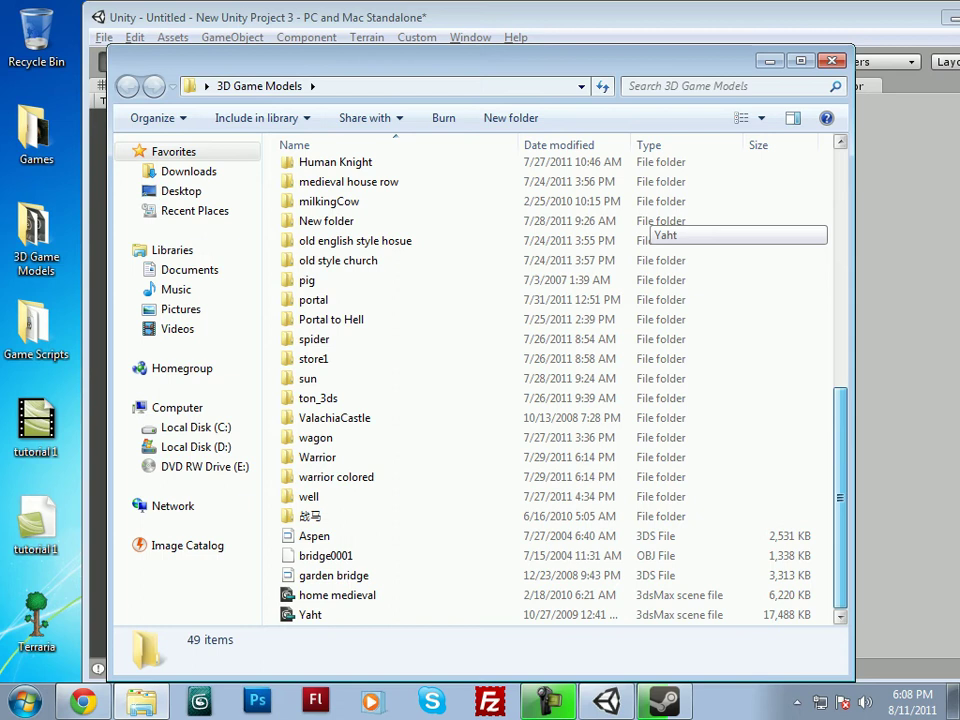
scroll(650, 228, "up", 8)
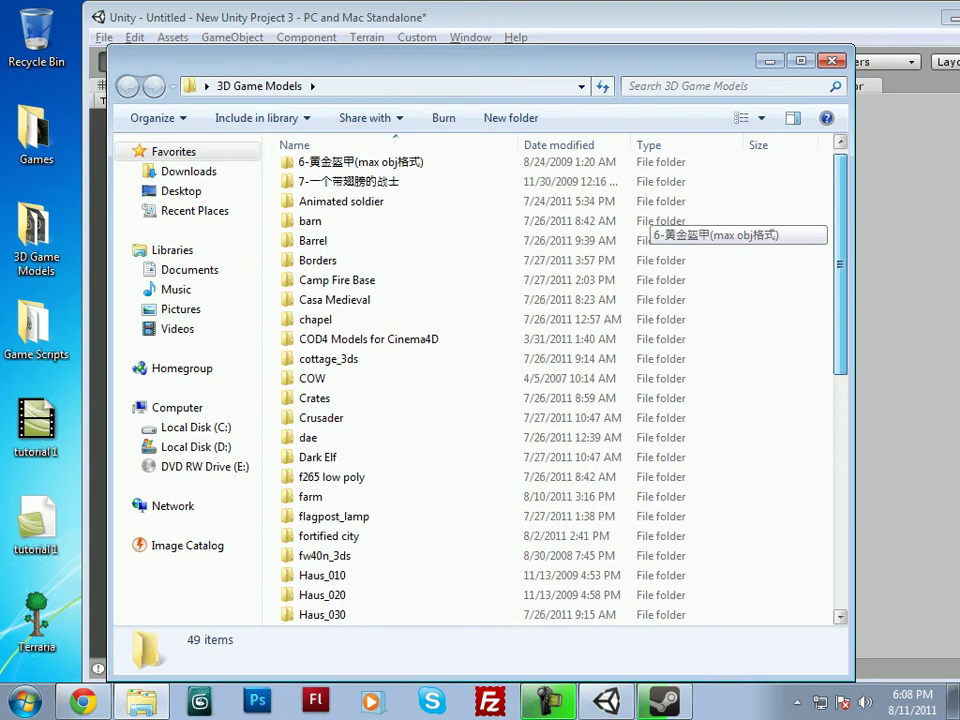
- Check the contents of the barn model folder, then import that folder into the project's 3D Game Models folder
left_click(312, 231)
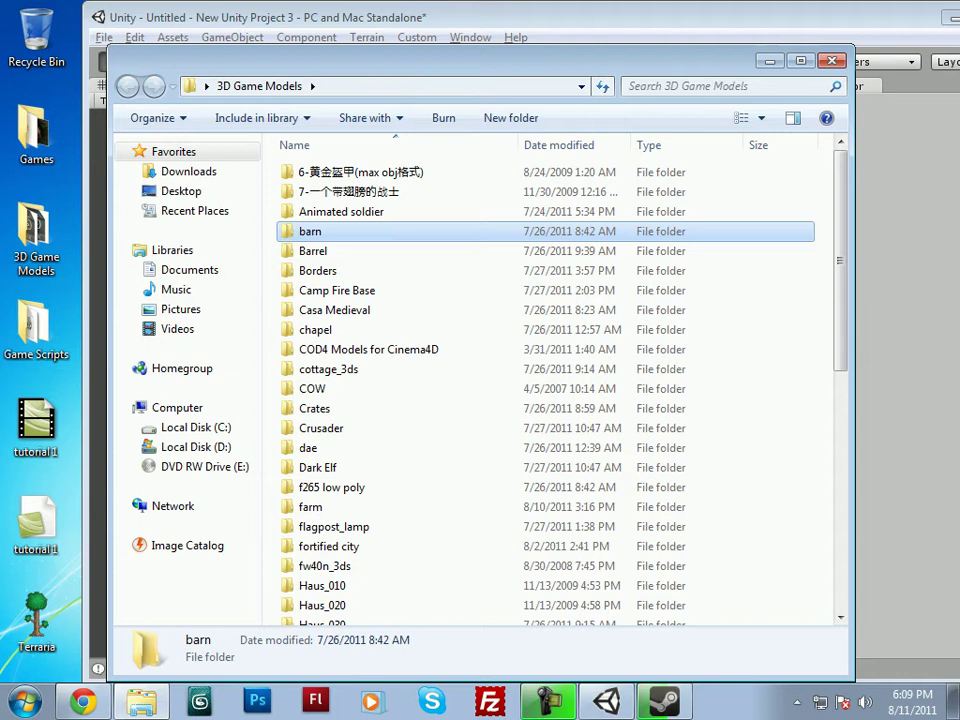
double_click(312, 231)
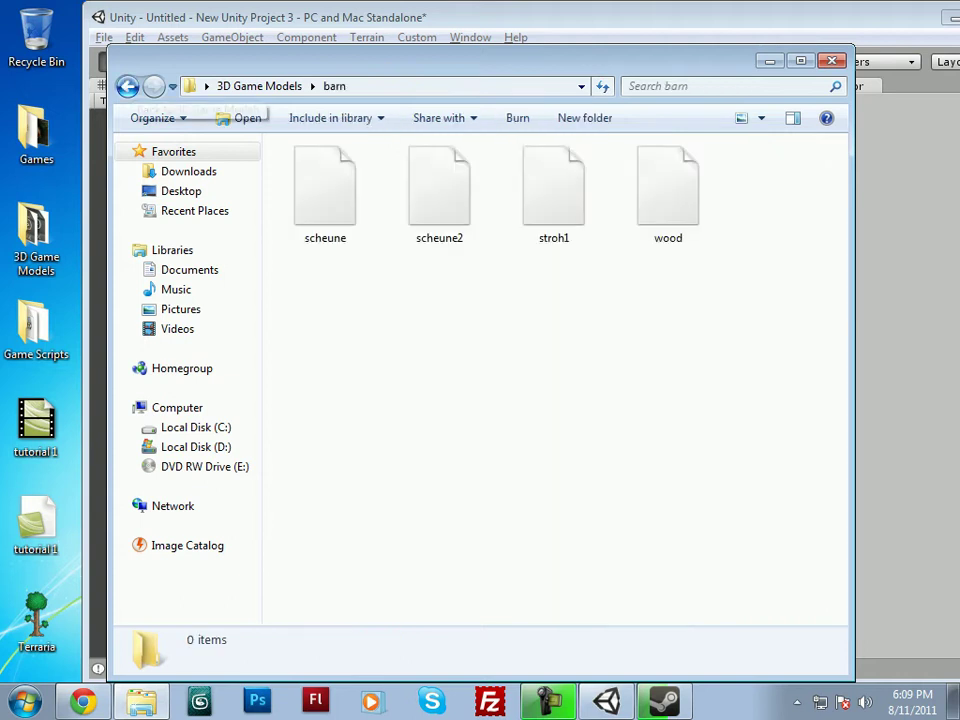
left_click(127, 86)
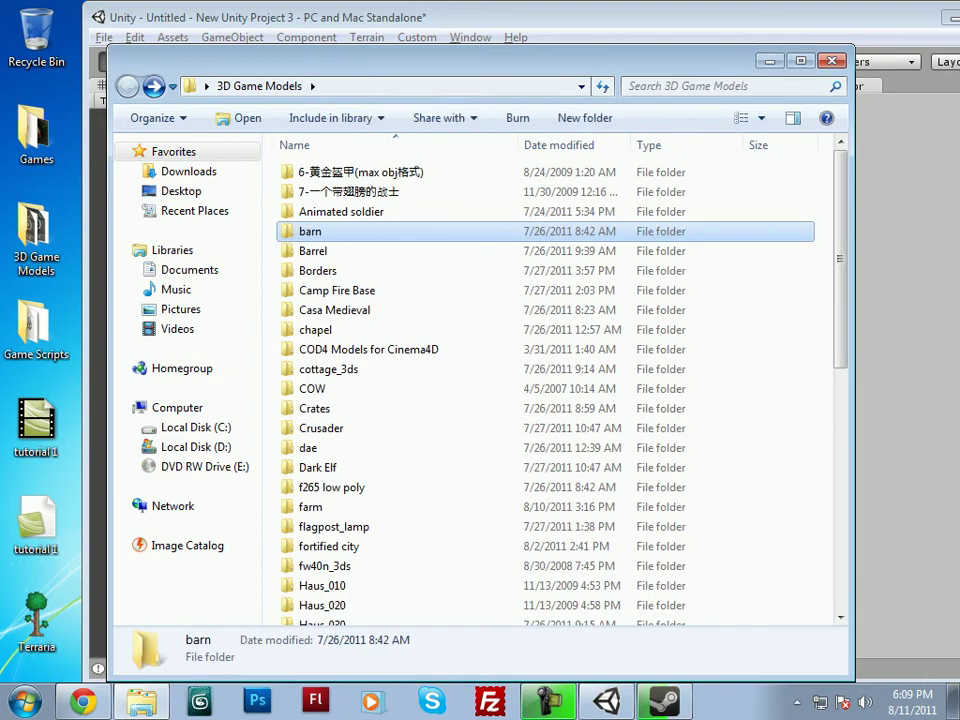
left_click_drag(340, 60, 895, 255)
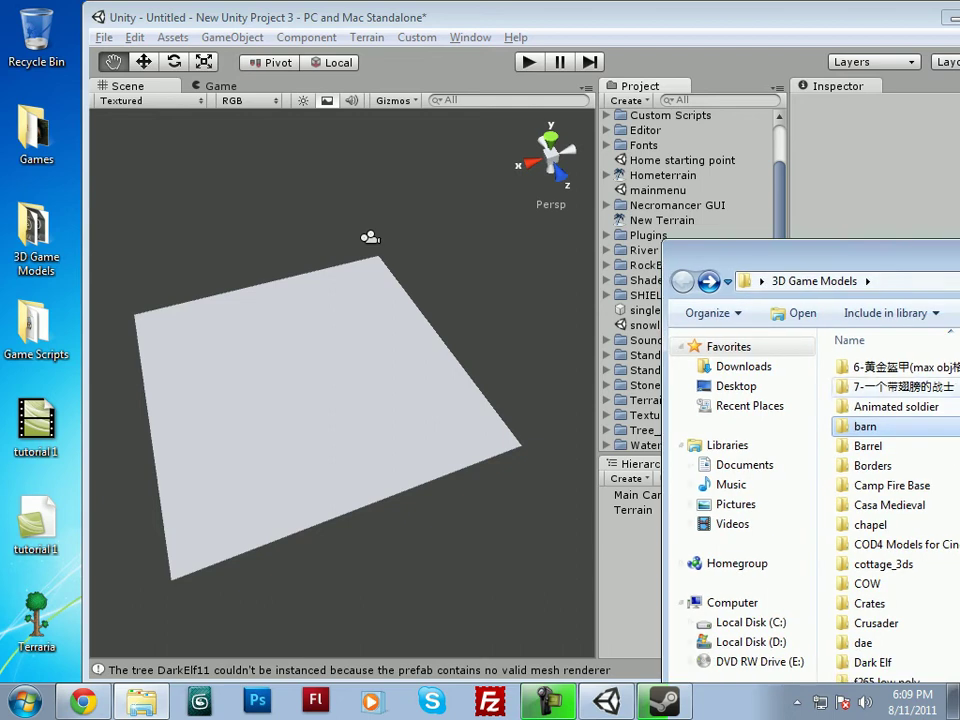
left_click_drag(865, 427, 688, 117)
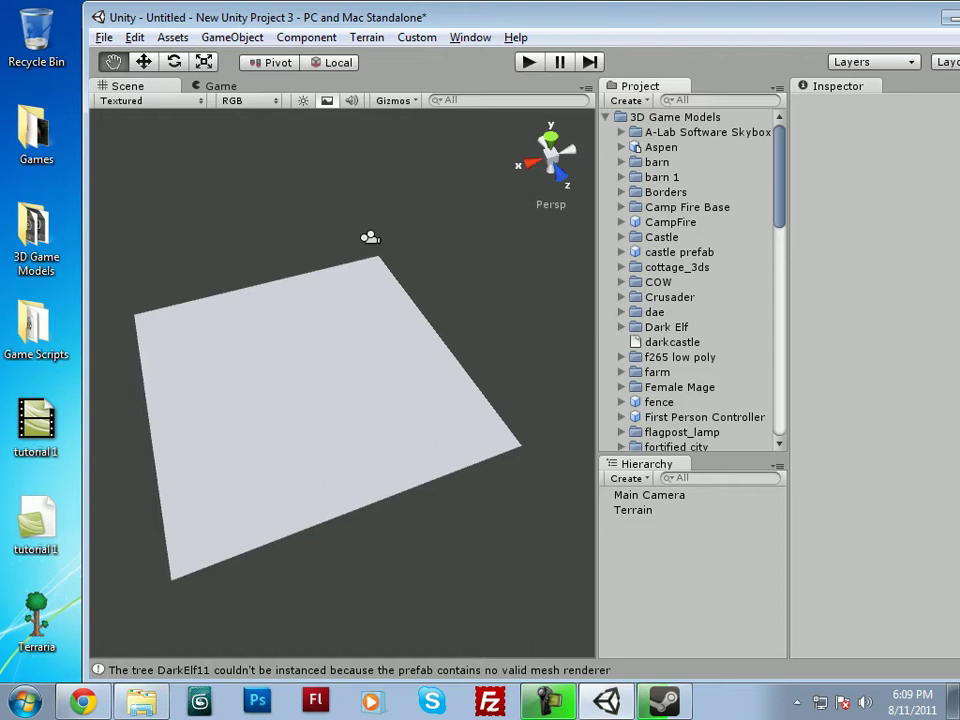
- Expand the barn 1 folder in the project and examine its scheune model from several sides in the preview
left_click(657, 162)
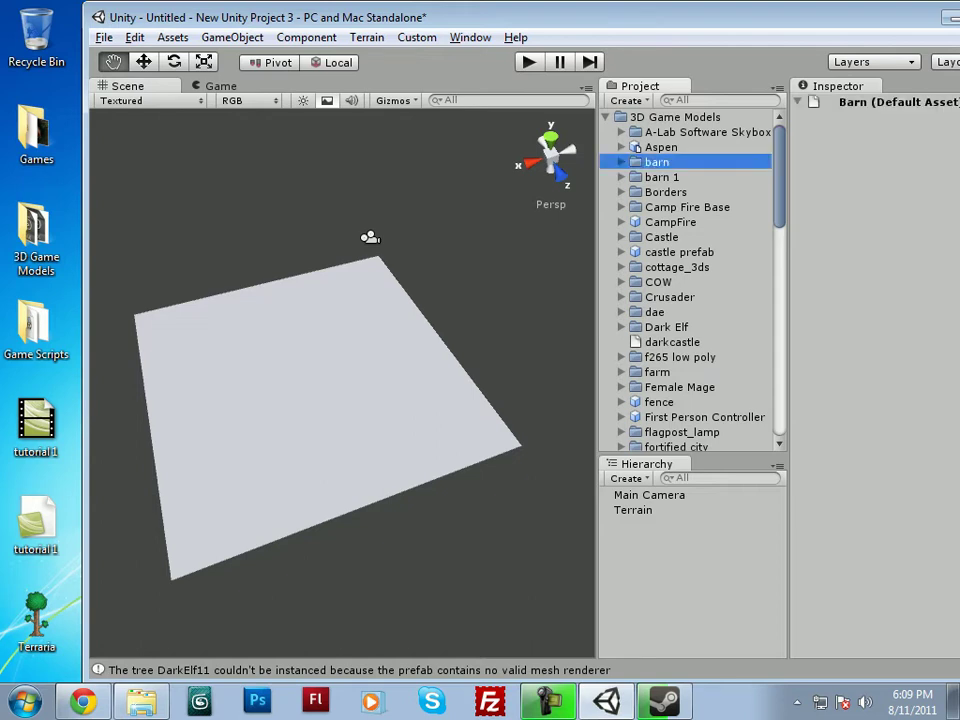
left_click(661, 177)
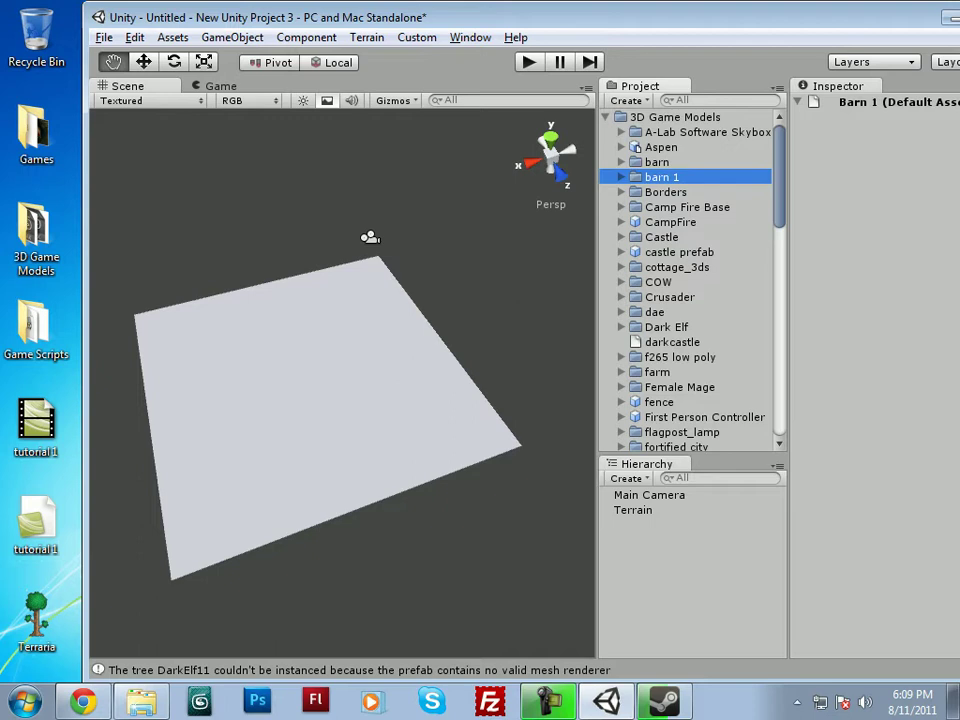
key("Right")
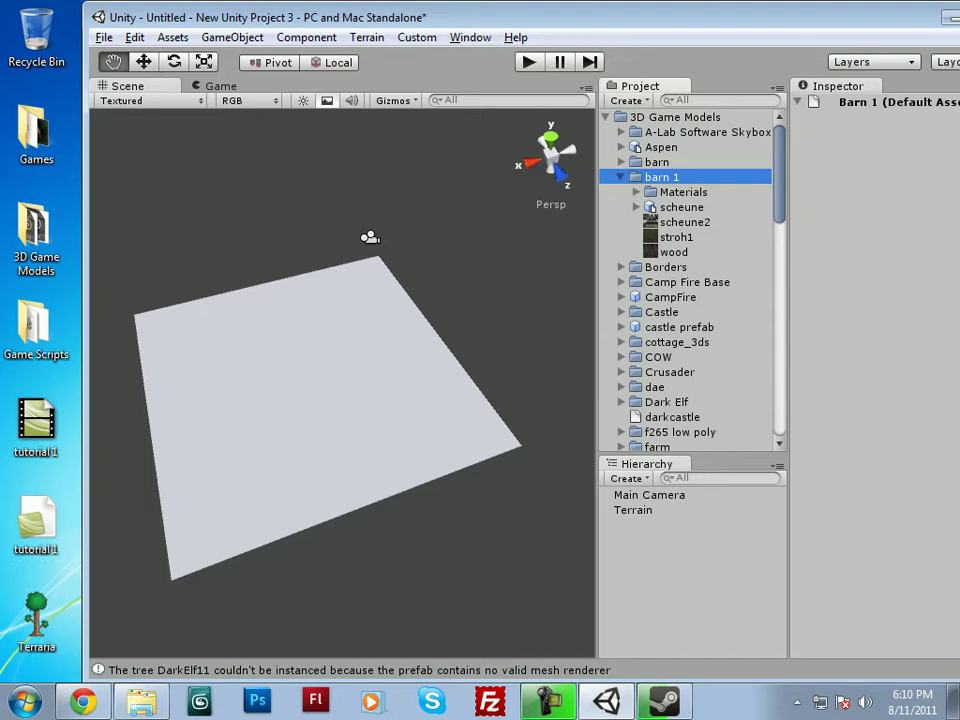
left_click(681, 207)
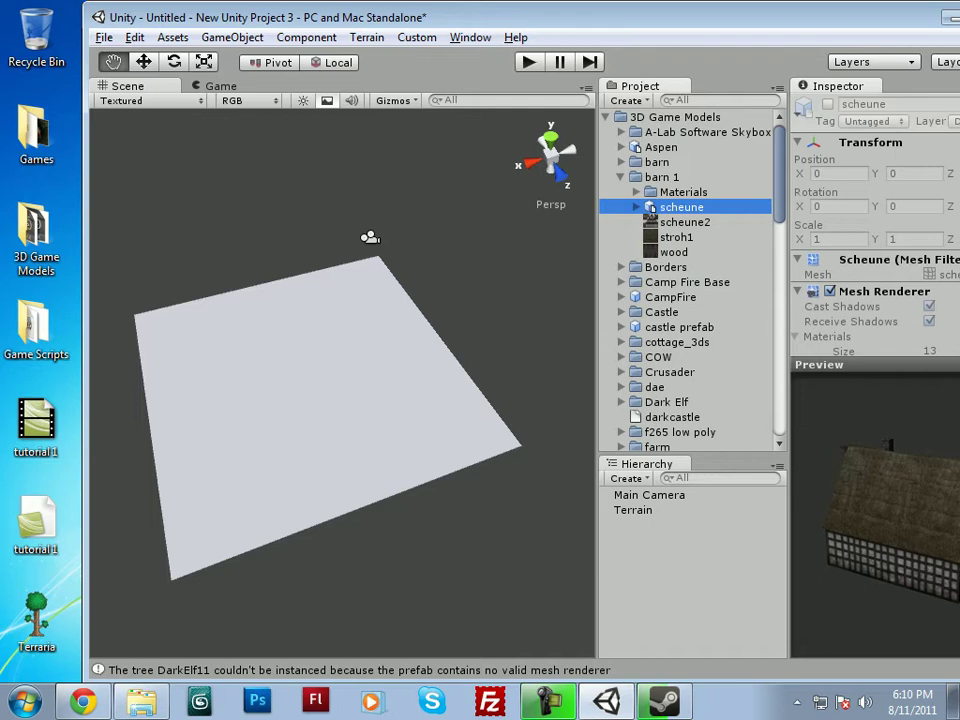
left_click_drag(789, 275, 762, 275)
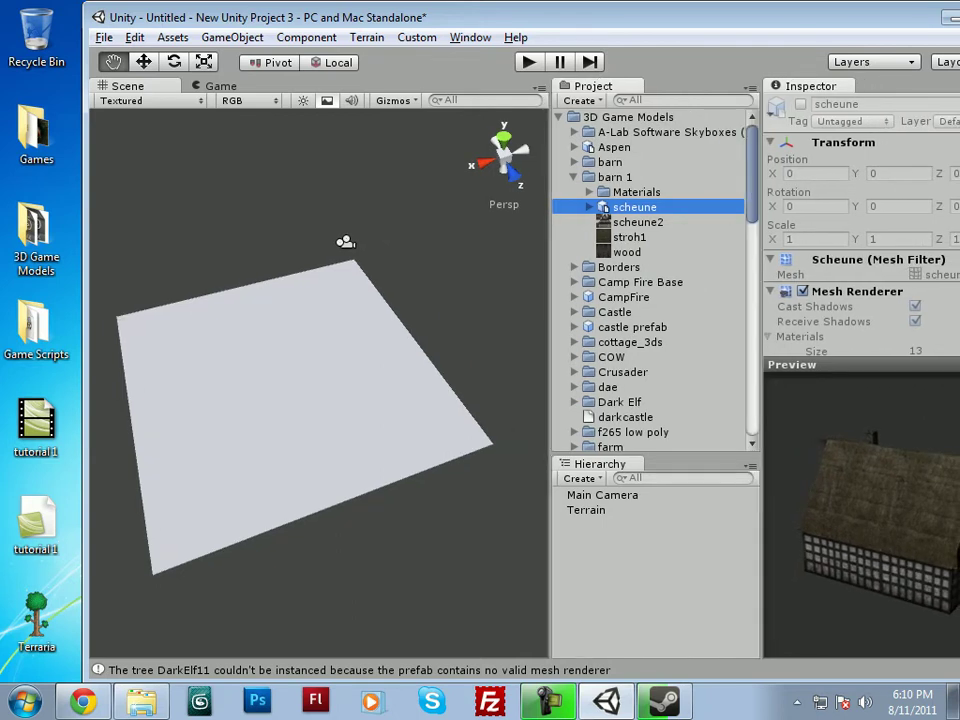
left_click_drag(900, 530, 836, 530)
left_click_drag(875, 490, 920, 498)
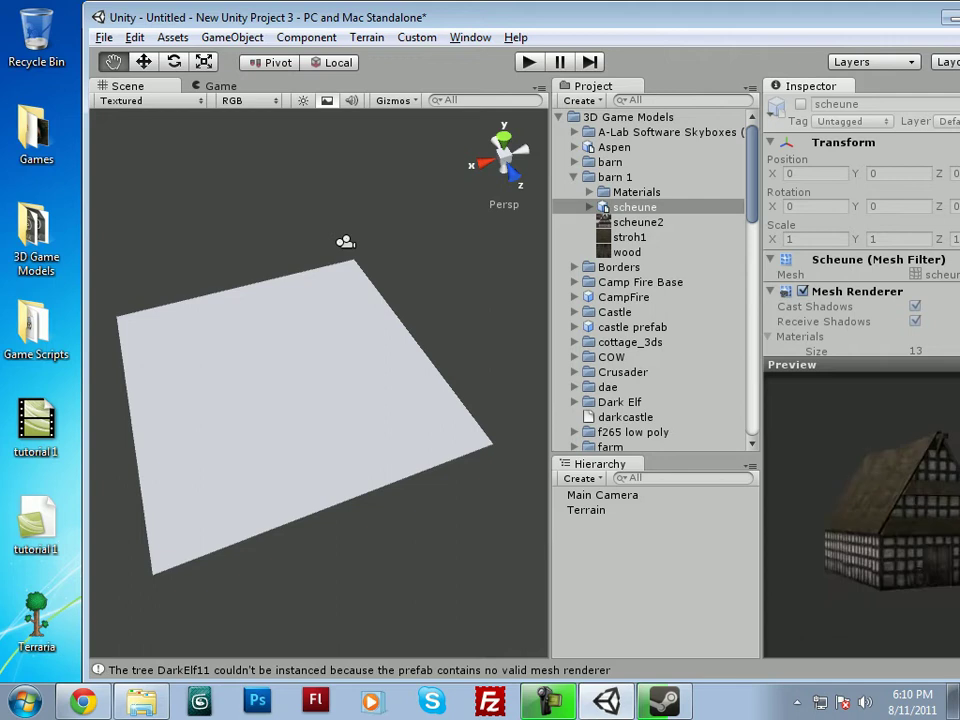
- Place the scheune barn model on the terrain and view it in full
left_click(635, 207)
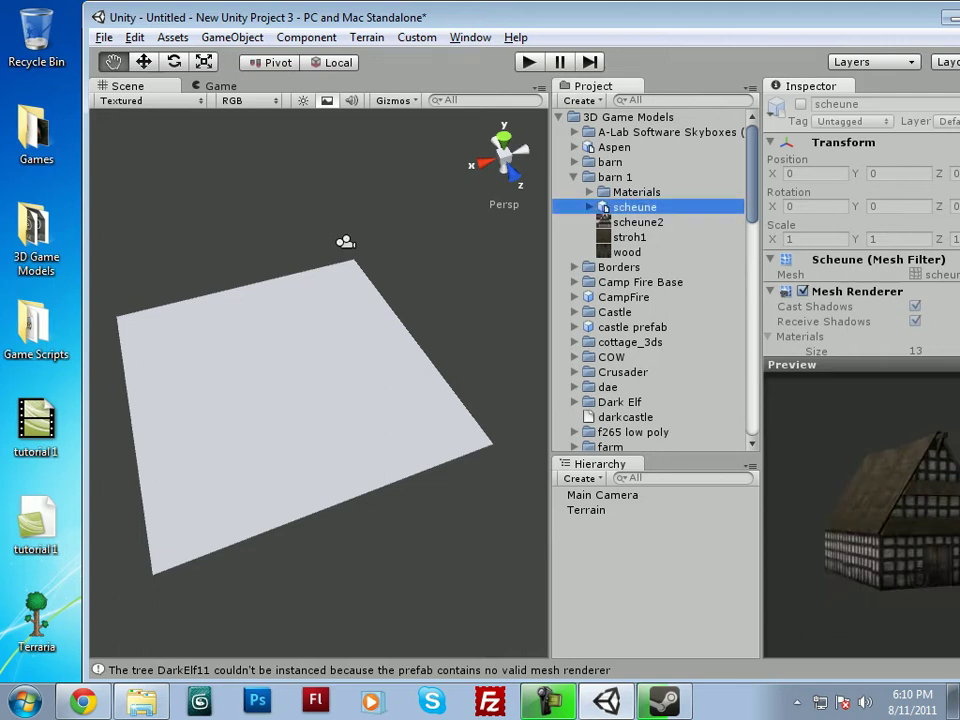
left_click_drag(635, 207, 272, 343)
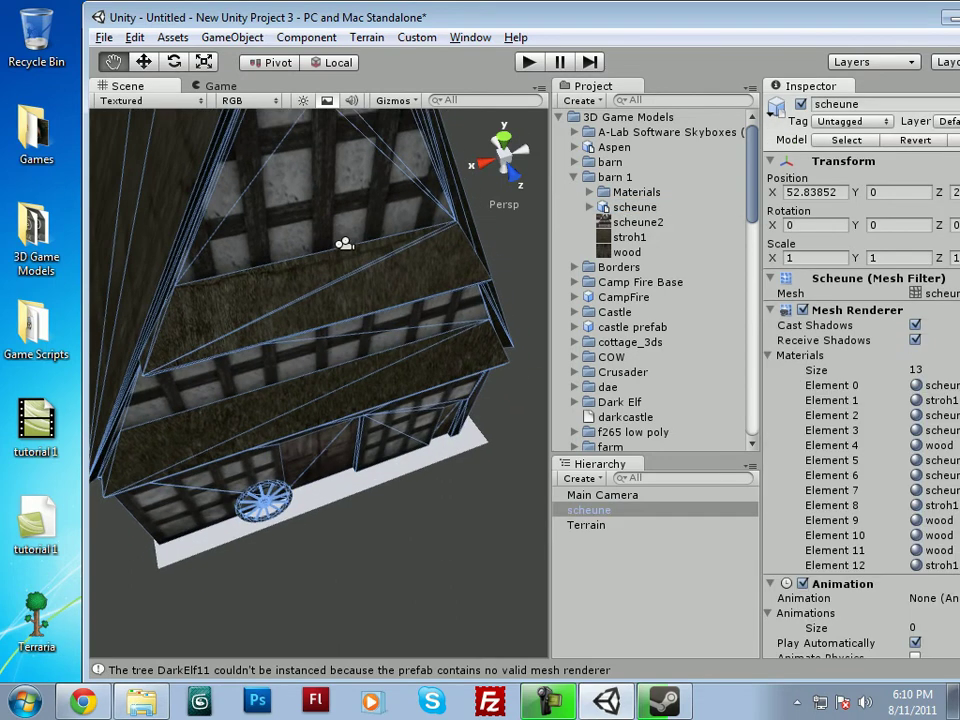
key("f")
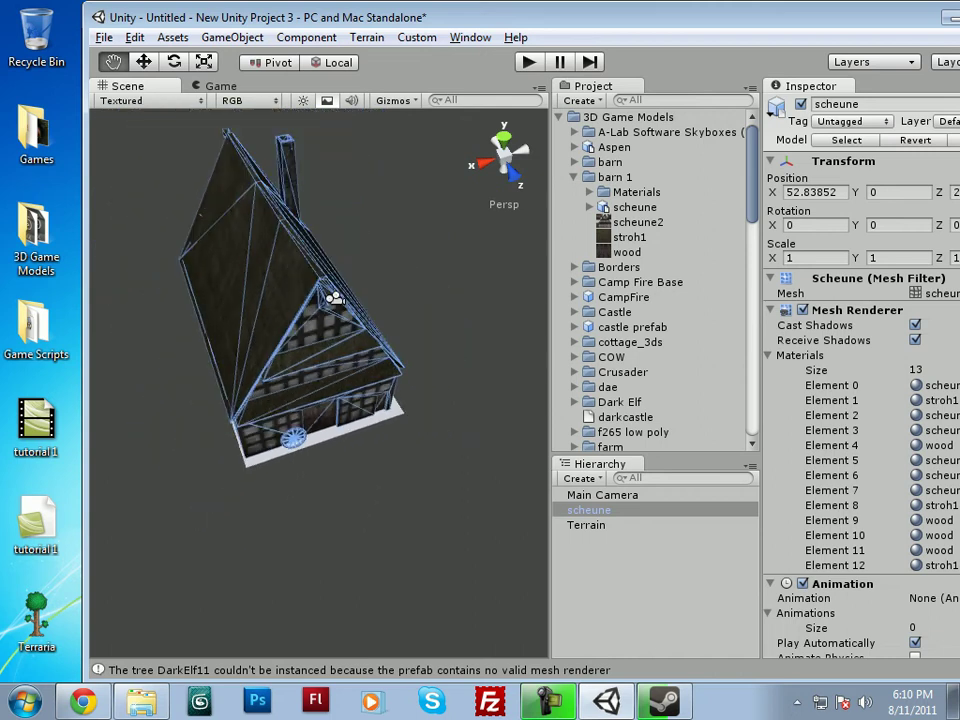
left_click_drag(335, 298, 355, 311, "alt")
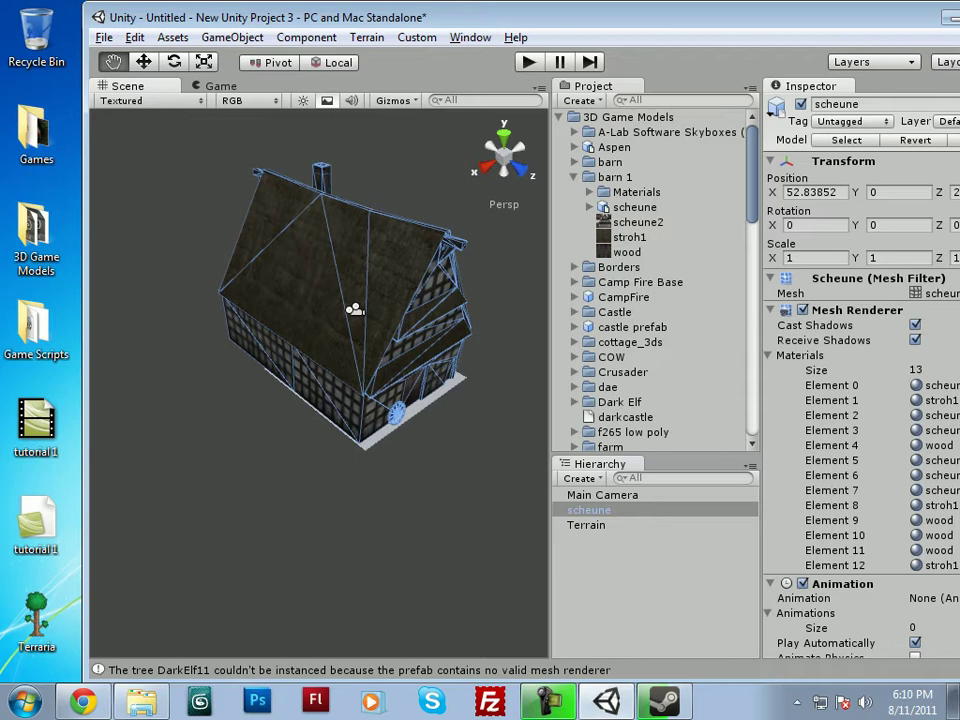
- Try scaling the barn uniformly and along its separate axes, undoing the single-axis changes
key("r")
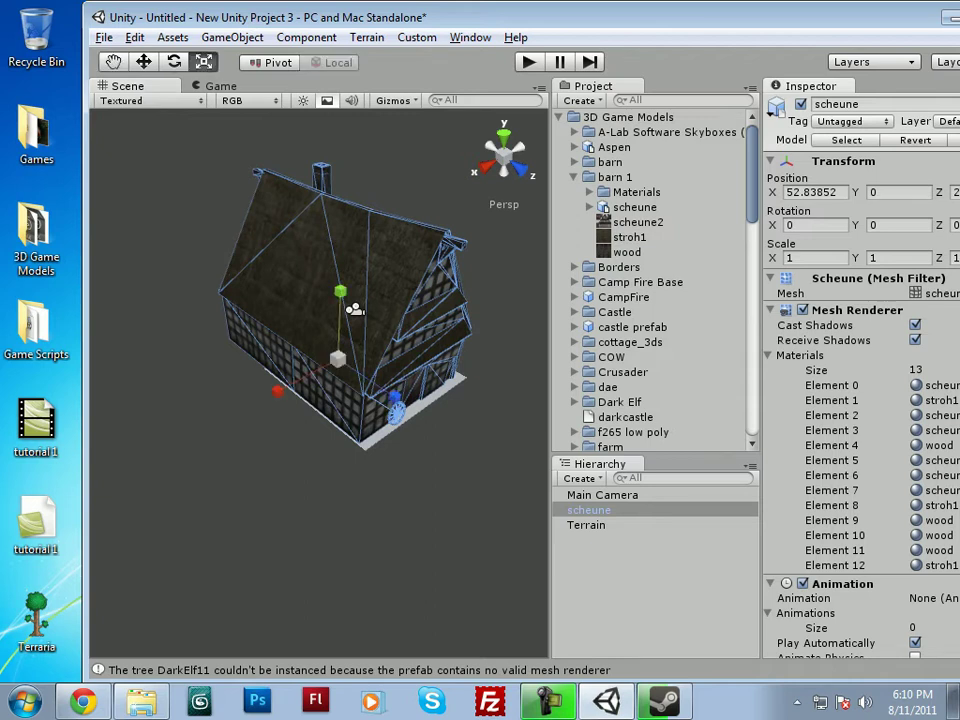
mouse_move(338, 359)
left_mouse_down()
mouse_move(272, 366)
mouse_move(361, 358)
mouse_move(319, 364)
mouse_move(367, 349)
mouse_move(307, 368)
mouse_move(331, 360)
left_mouse_up()
mouse_move(395, 397)
left_mouse_down()
mouse_move(461, 441)
mouse_move(412, 408)
left_mouse_up()
left_click_drag(340, 291, 338, 340)
left_click_drag(278, 391, 273, 394)
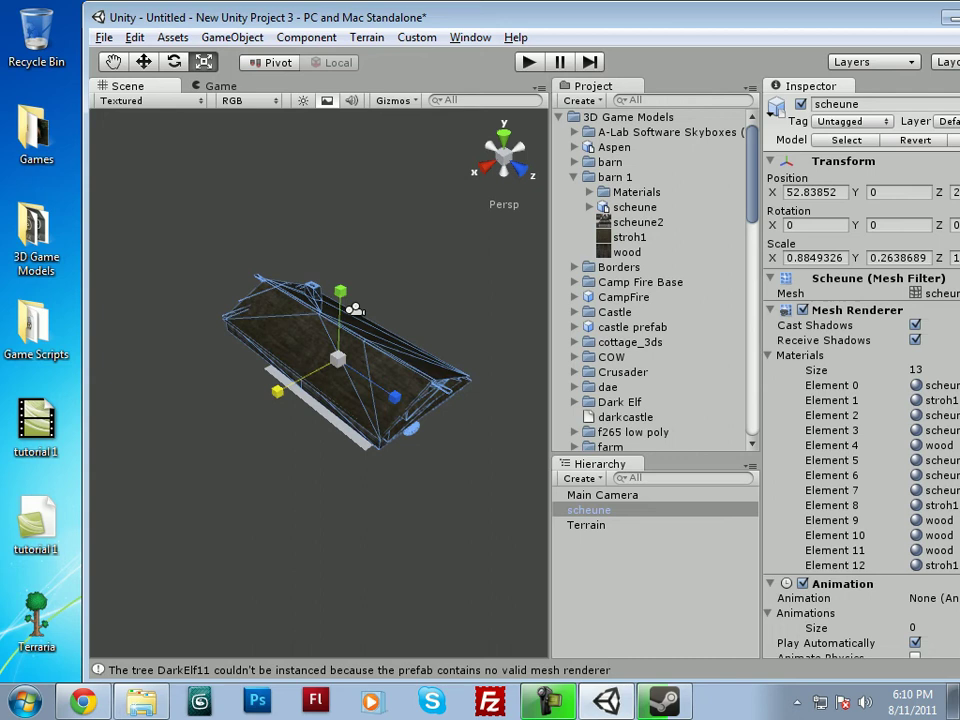
key("ctrl+z")
key("ctrl+z")
key("ctrl+z")
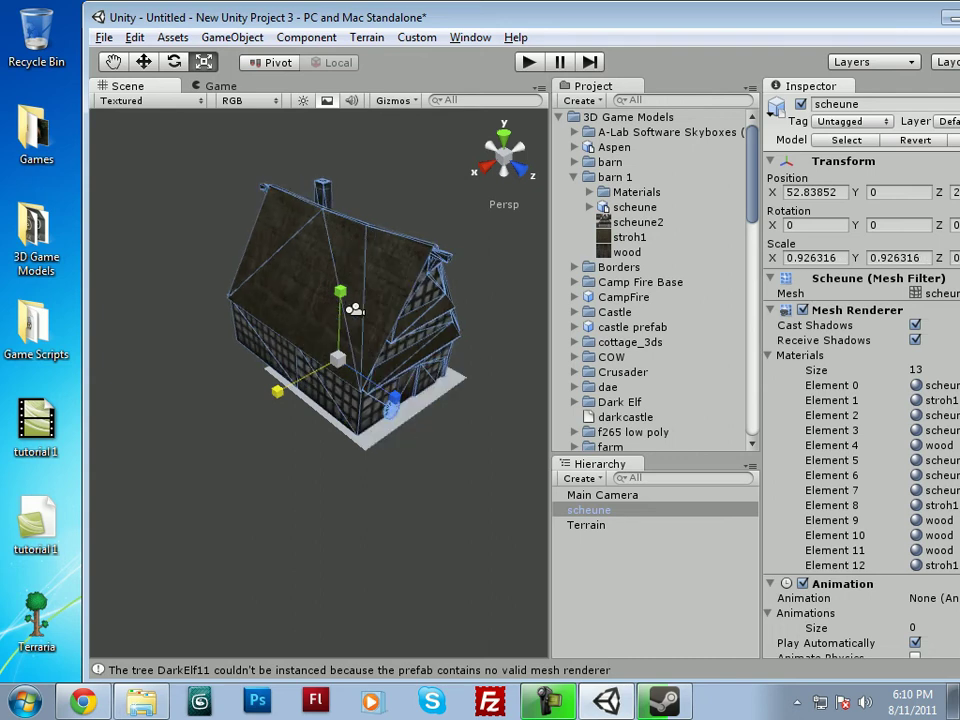
- Scale the barn down uniformly to about 0.238 so that it fits on the terrain
right_click_drag(278, 391, 252, 378)
left_click_drag(375, 376, 312, 426)
scroll(284, 434, "up", 2)
middle_click_drag(312, 426, 224, 456)
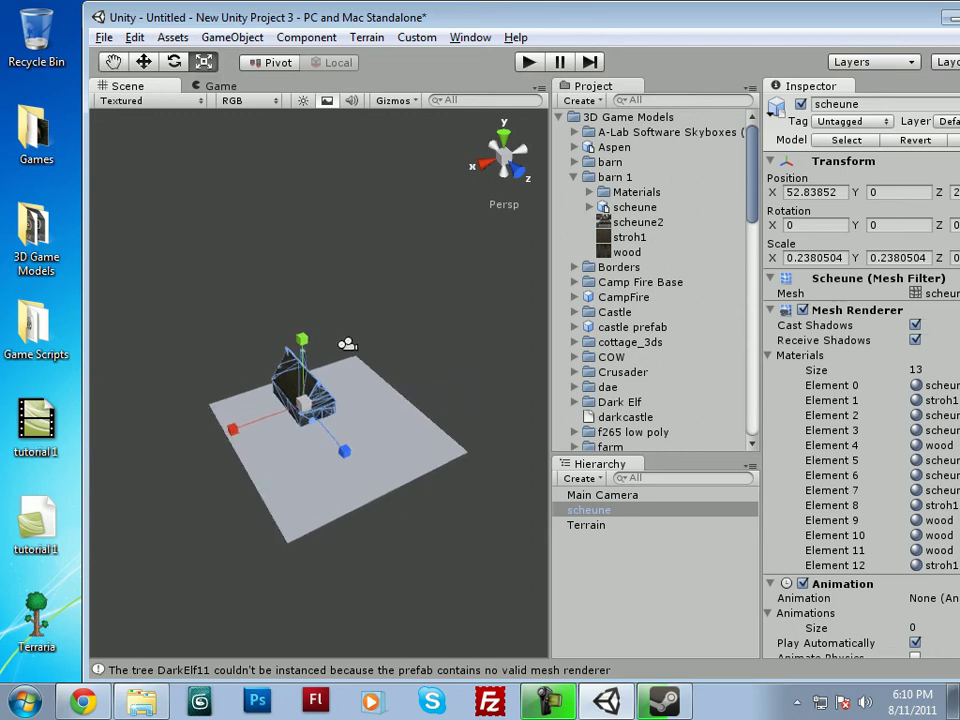
- Move the barn across the terrain to an X position of about 48.97, keeping it at ground level
scroll(319, 400, "up", 9)
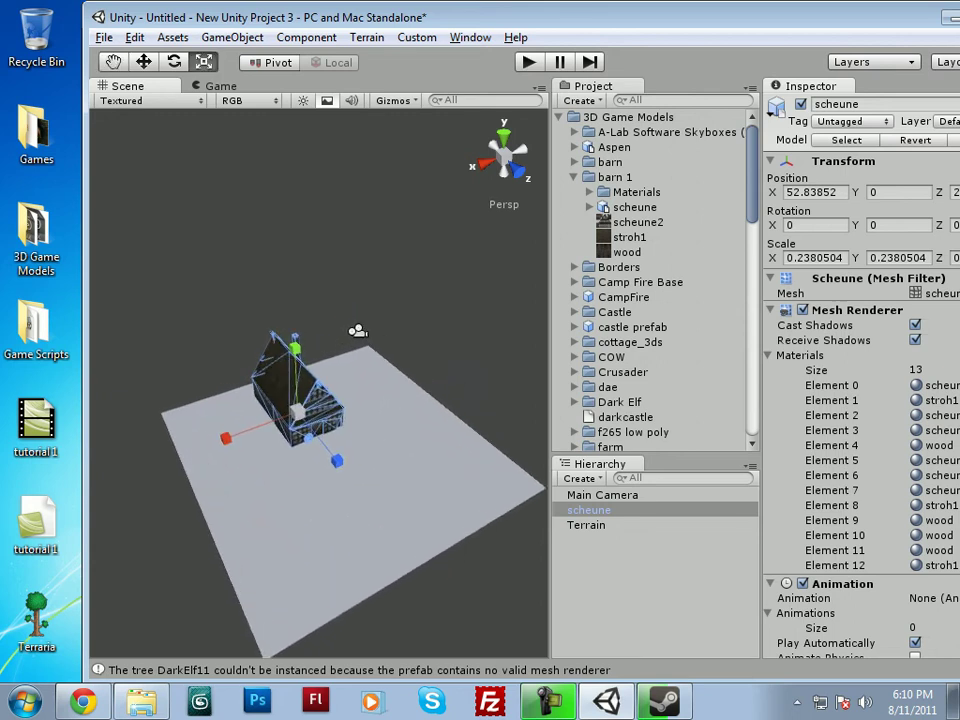
scroll(318, 400, "up", 5)
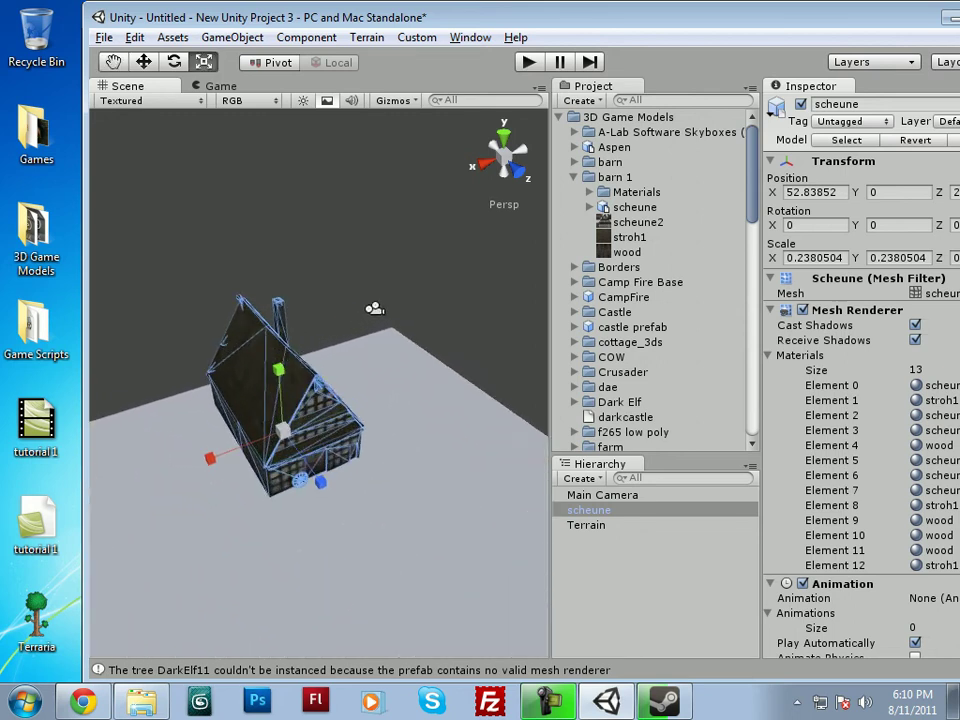
scroll(318, 400, "up", 2)
key("w")
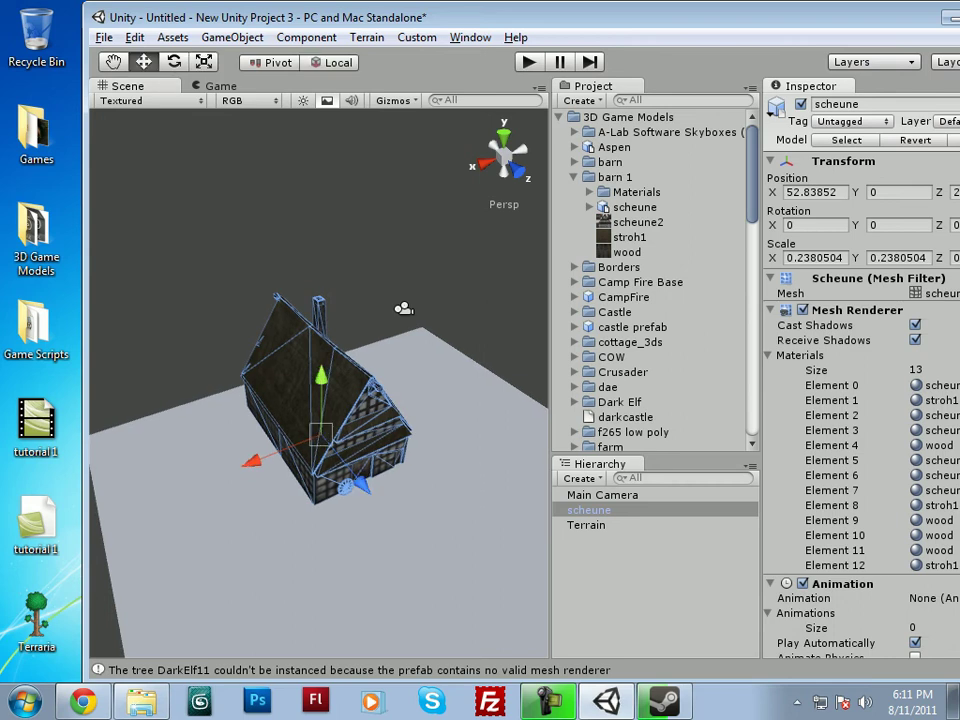
left_click_drag(403, 308, 282, 306, "alt")
left_click_drag(437, 464, 370, 447)
mouse_move(265, 480)
left_mouse_down()
mouse_move(242, 510)
mouse_move(273, 466)
left_mouse_up()
left_click_drag(378, 436, 195, 452)
- Try rotating the barn freely about its axes and undo the rotation
key("e")
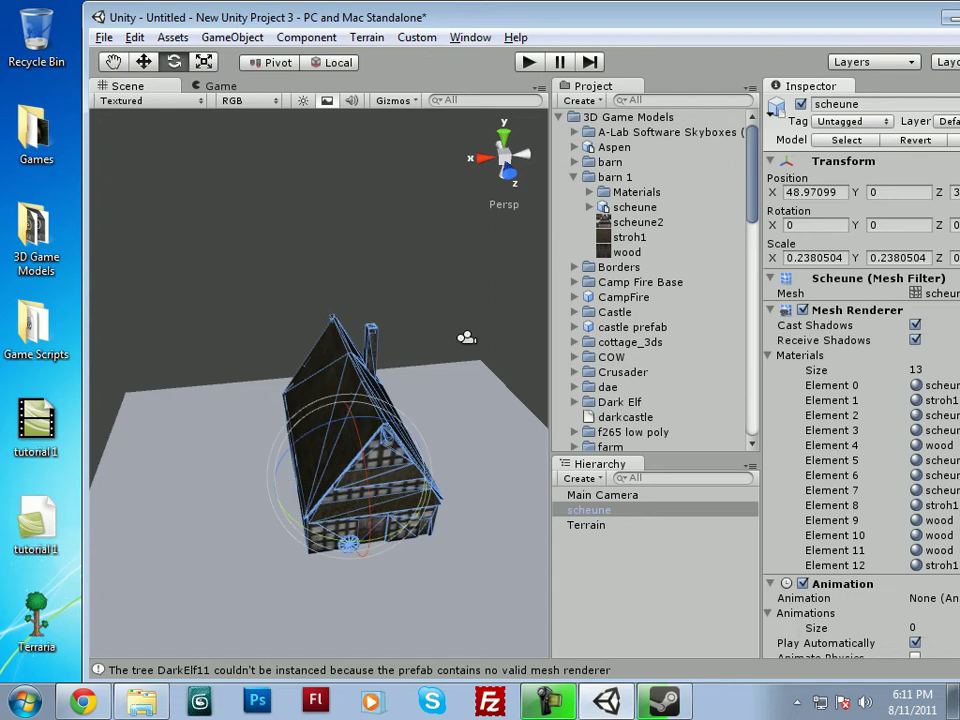
left_click_drag(345, 419, 388, 424)
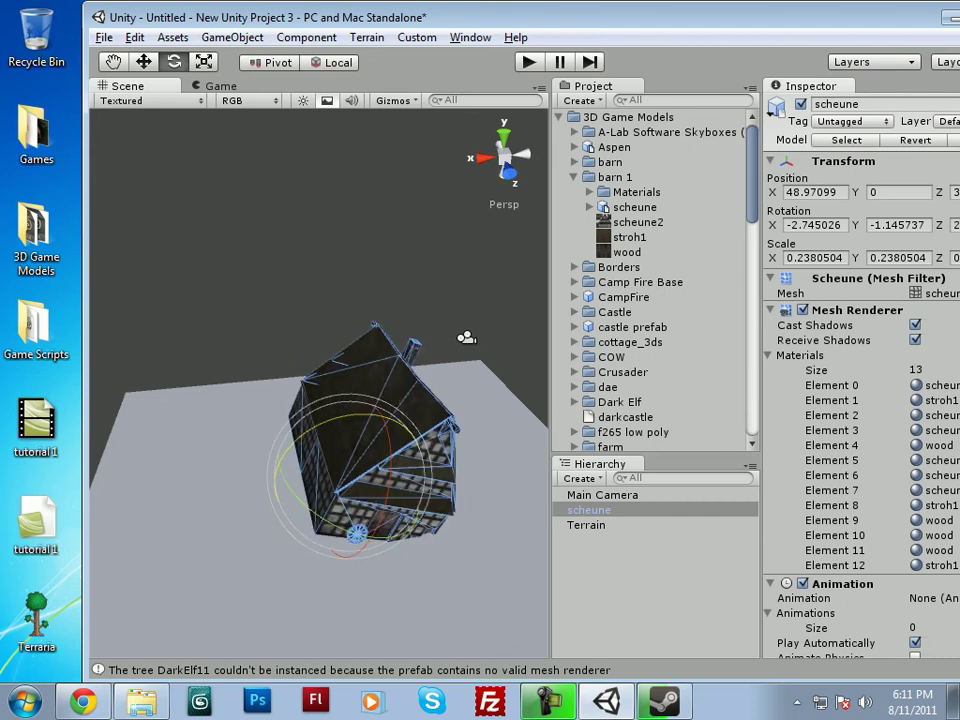
key("ctrl+z")
key("ctrl+z")
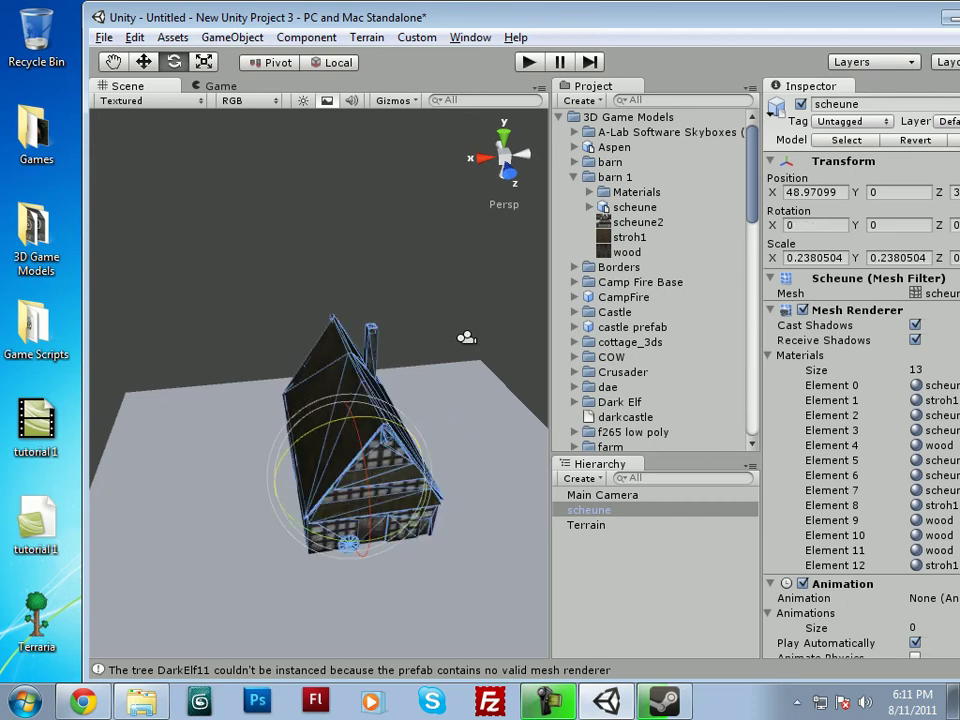
- Add a point light to the scene near the barn
left_click_drag(388, 424, 352, 398, "alt")
left_click_drag(478, 368, 443, 362, "alt")
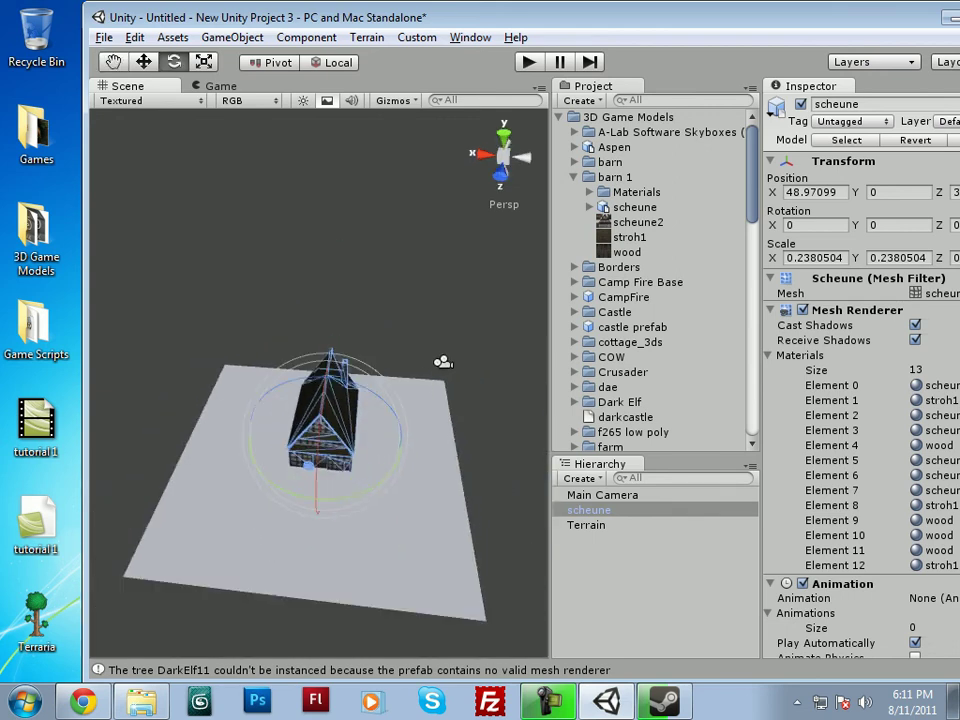
left_click(232, 38)
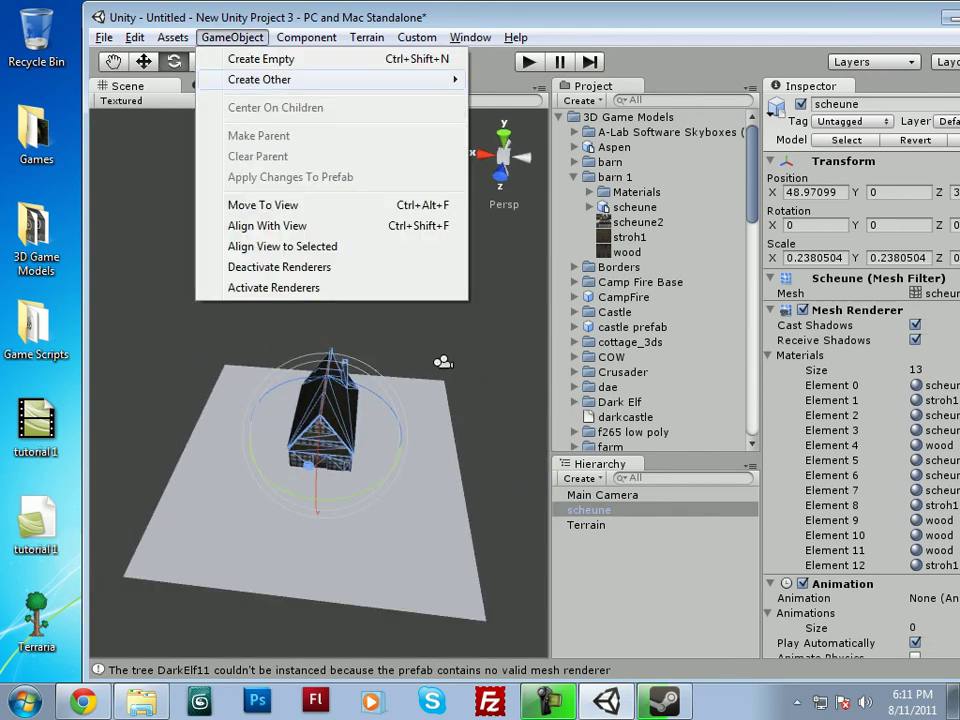
mouse_move(260, 80)
key("Up")
key("Return")
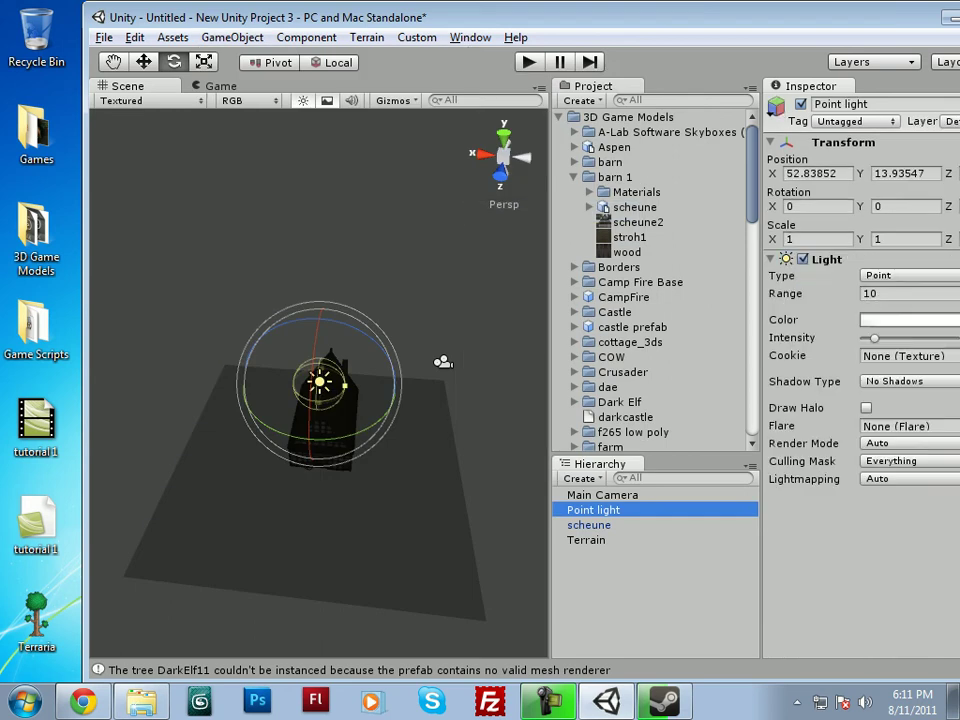
- Enlarge the point light's range to about 282 and raise the light above the barn to a Y position of about 80.92
left_click_drag(345, 385, 950, 412)
key("w")
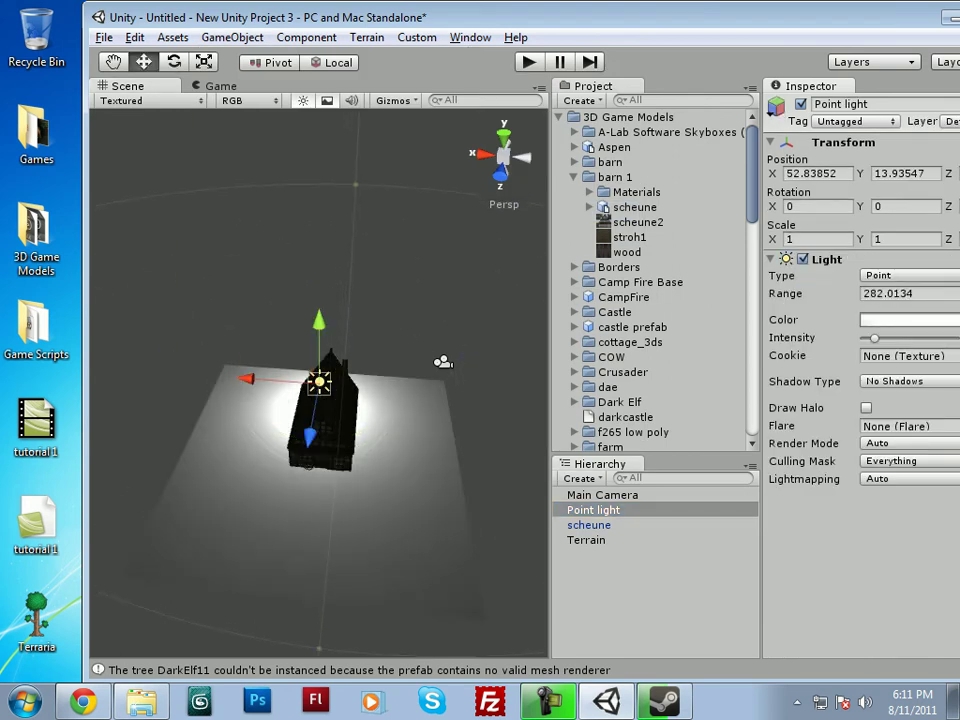
left_click_drag(319, 322, 319, 122)
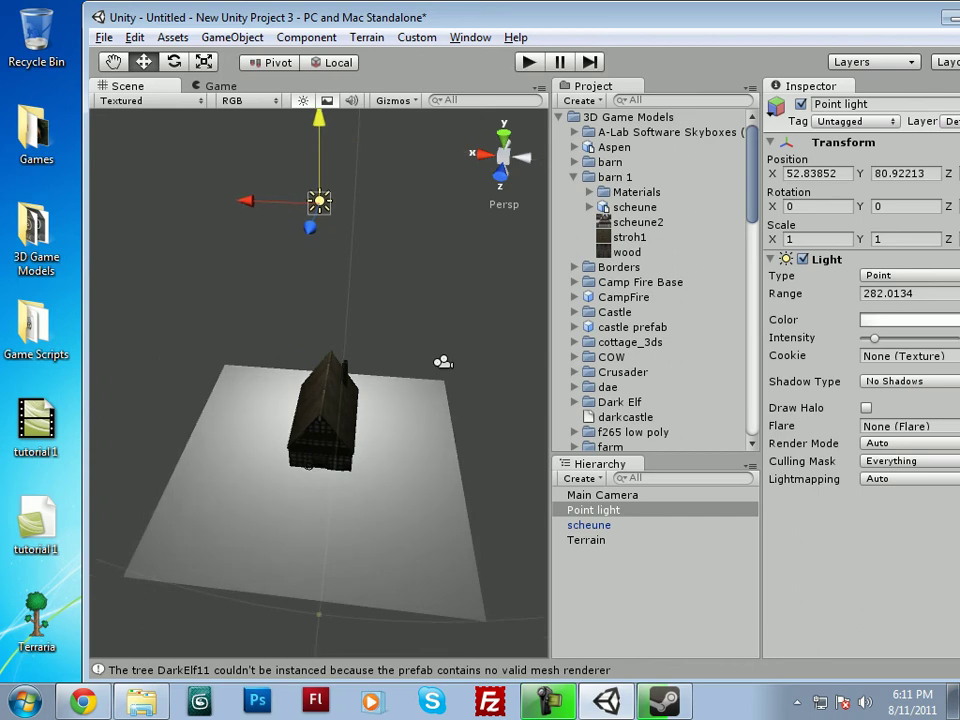
- Find the First Person Controller prefab, place it on the terrain in front of the barn, and briefly play-test the scene
type("firs")
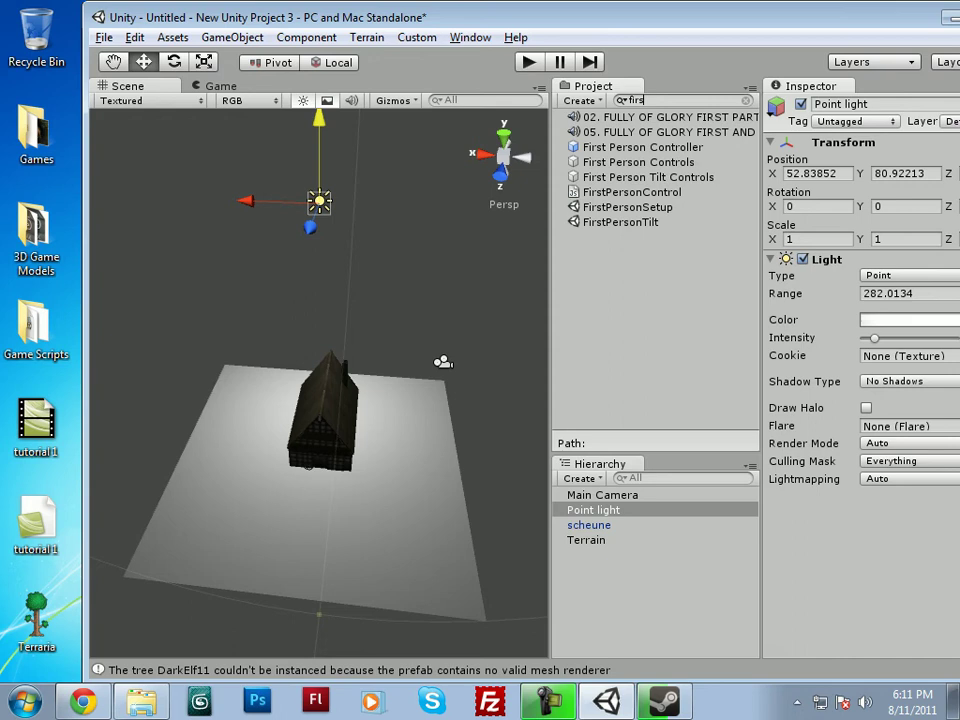
left_click_drag(643, 147, 310, 482)
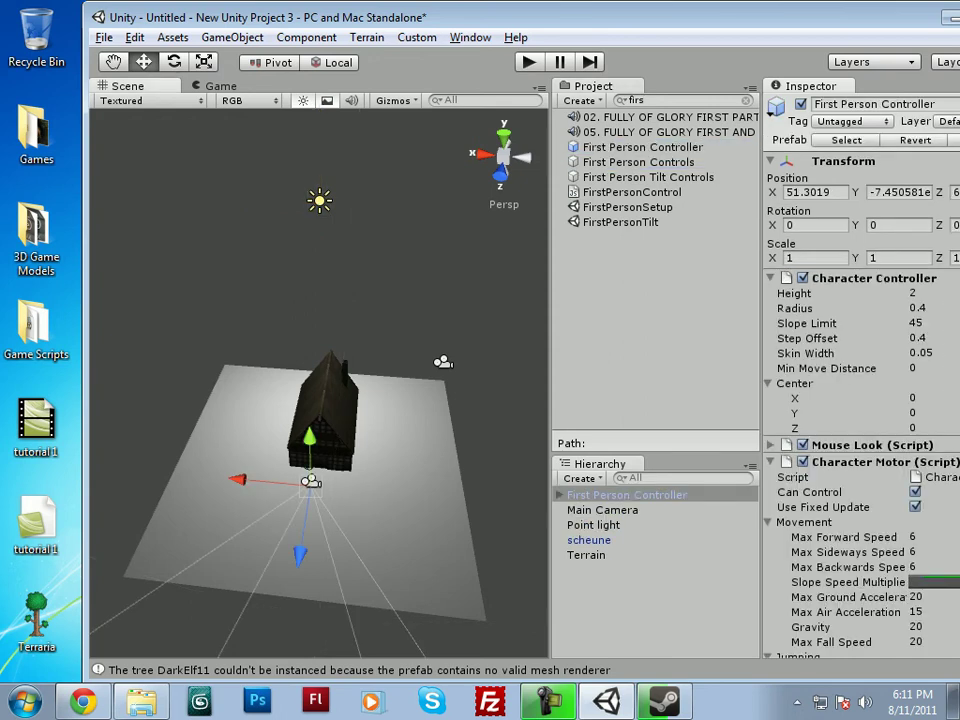
key("ctrl+p")
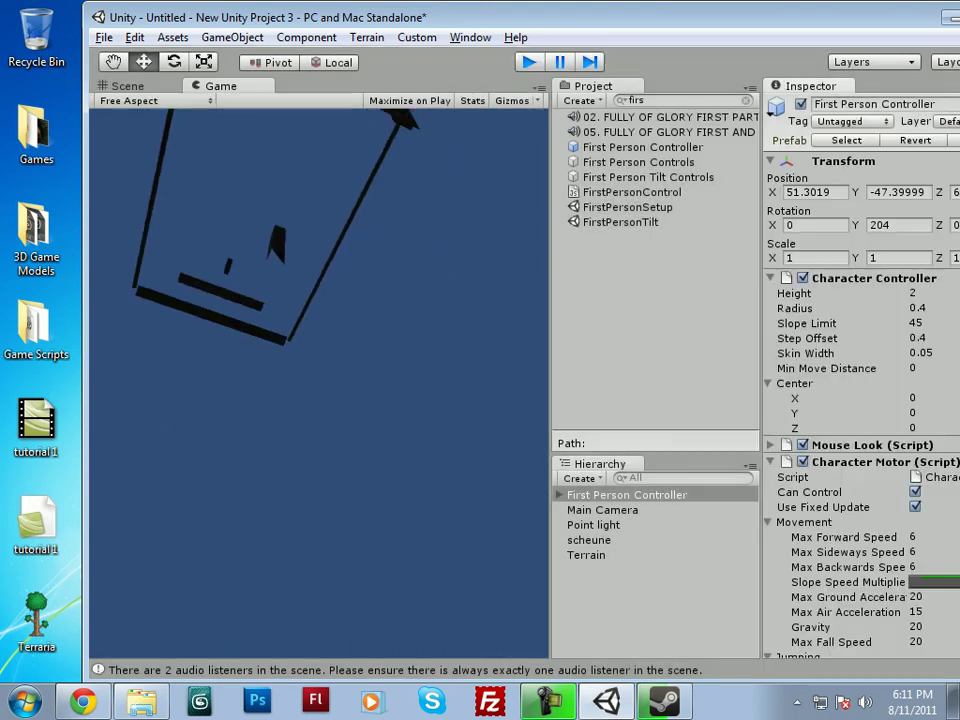
key("ctrl+p")
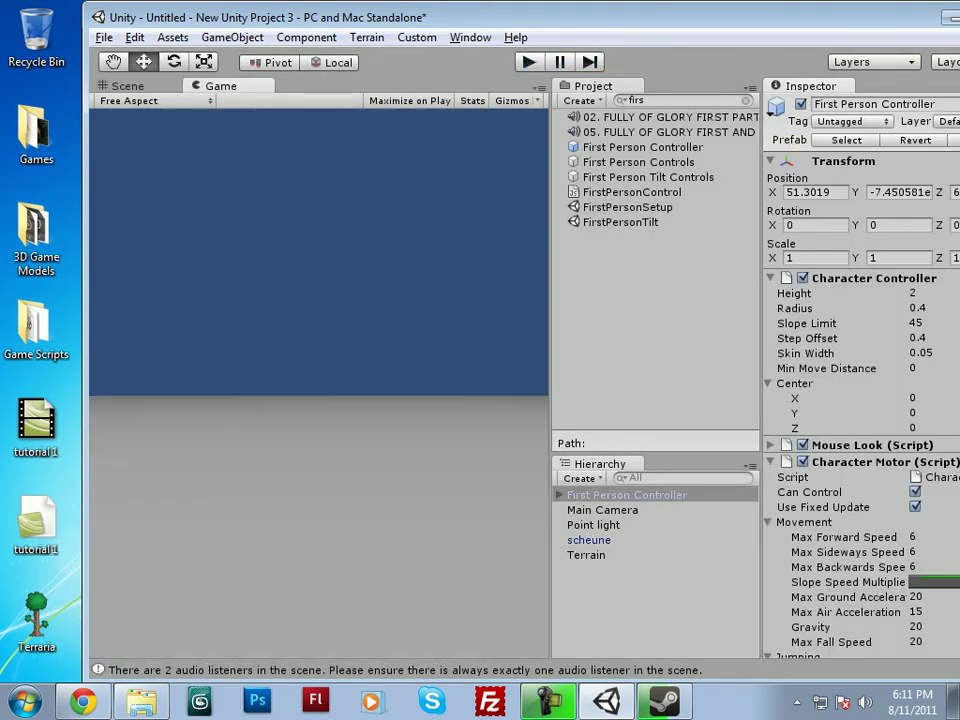
- Raise the First Person Controller to a Y position of about 1.354 and rotate it about Y to roughly 172.9° to face the barn
key("f")
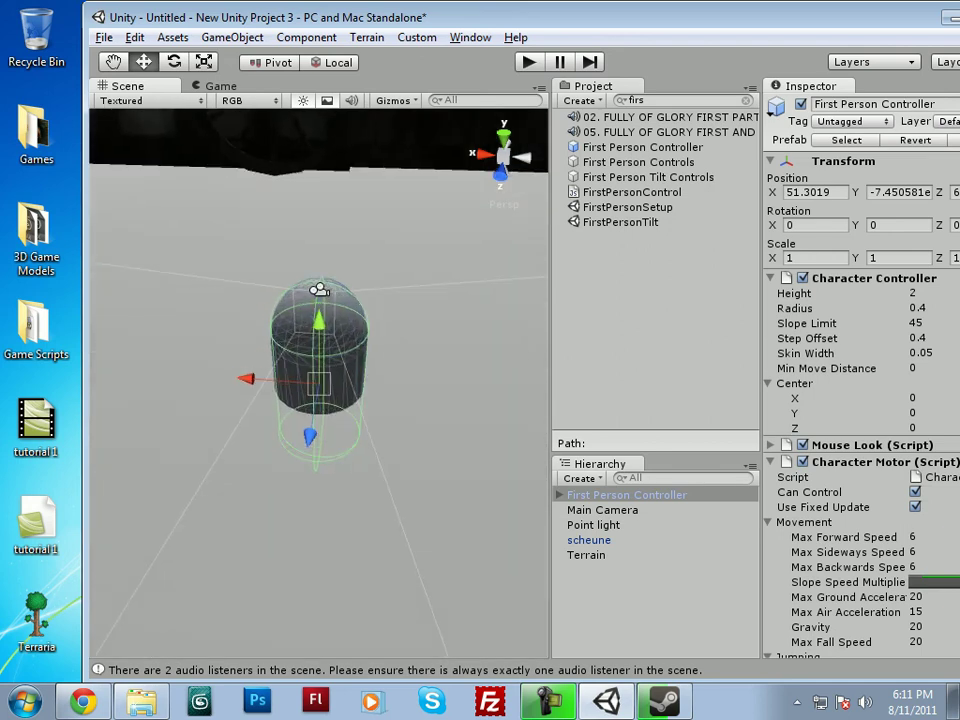
left_click_drag(319, 322, 319, 153)
left_click(221, 86)
key("ctrl+1")
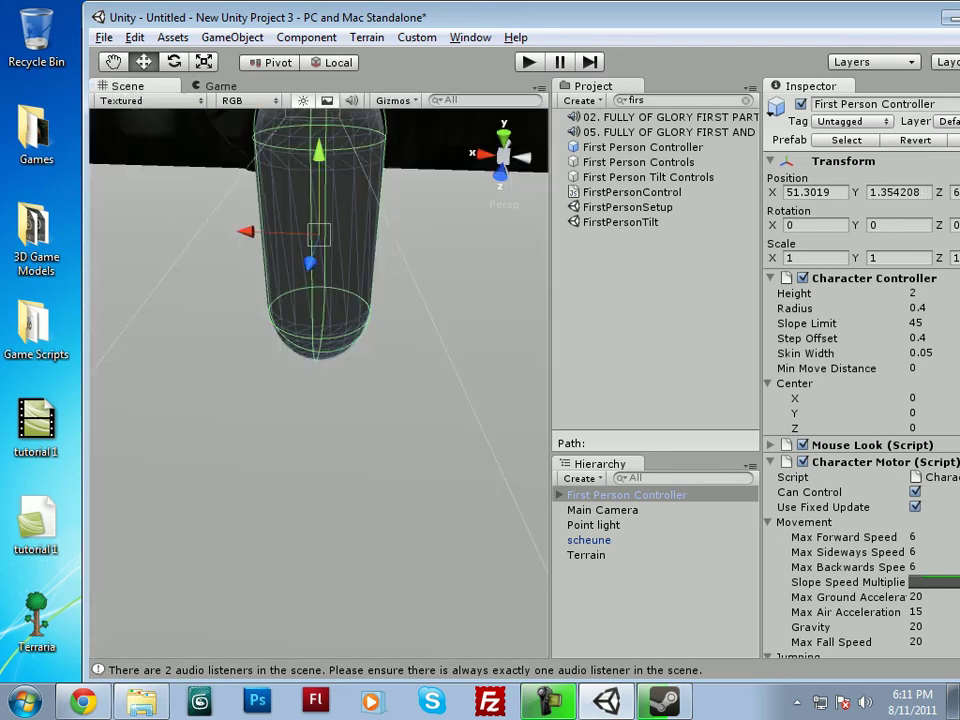
key("e")
left_click_drag(335, 266, 13, 266)
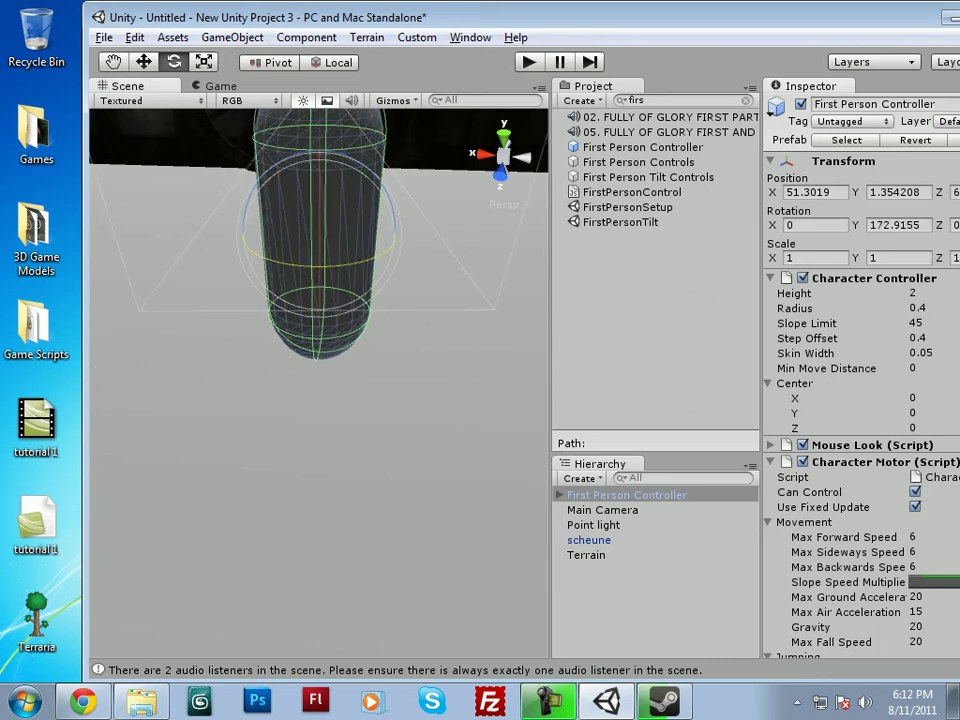
- Play-test the scene by walking the first-person character up to, through and around the barn, and stop playback
key("ctrl+2")
key("ctrl+p")
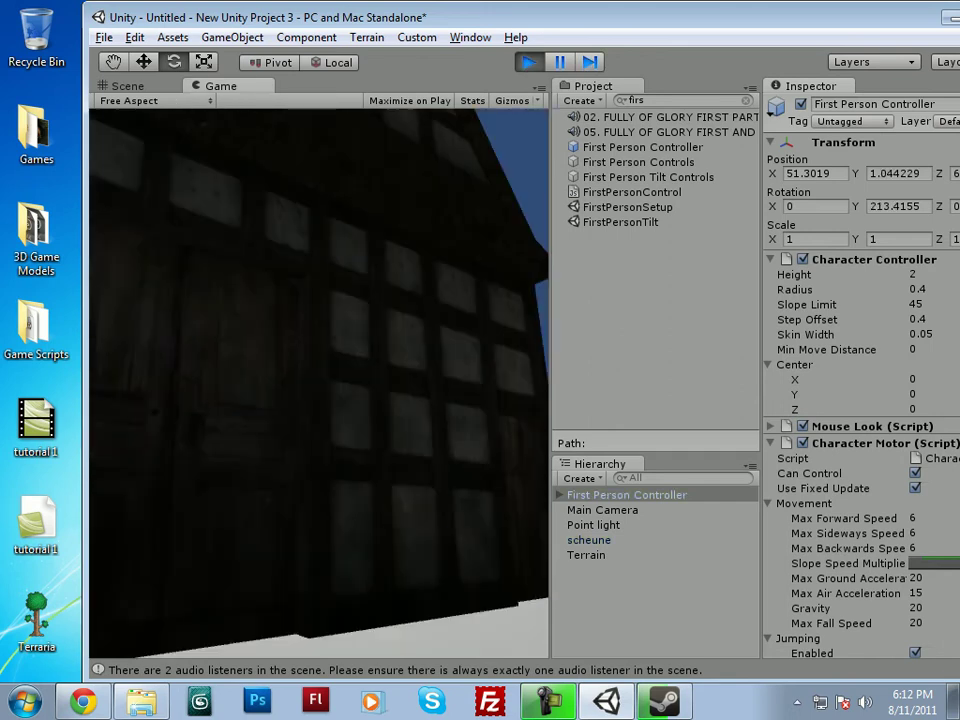
key("w")
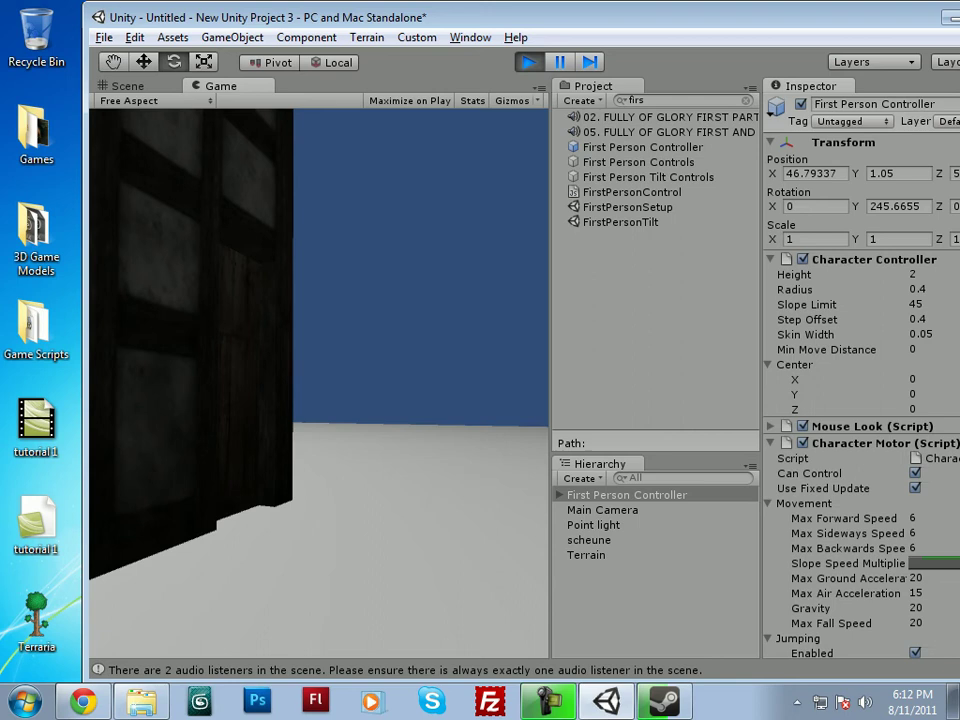
key("d")
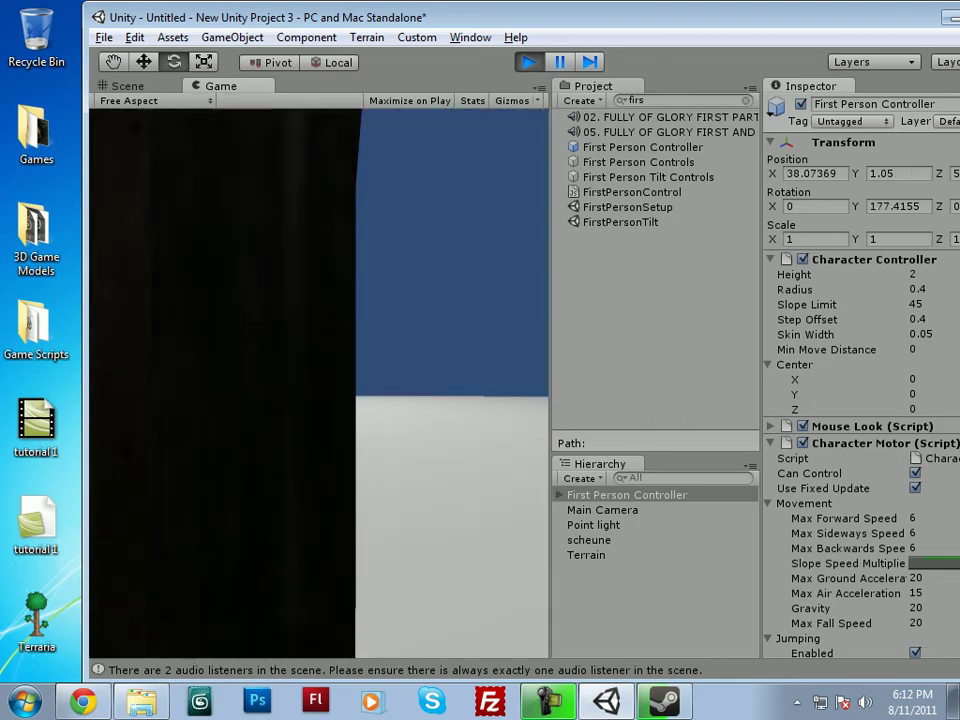
key("s")
key("w")
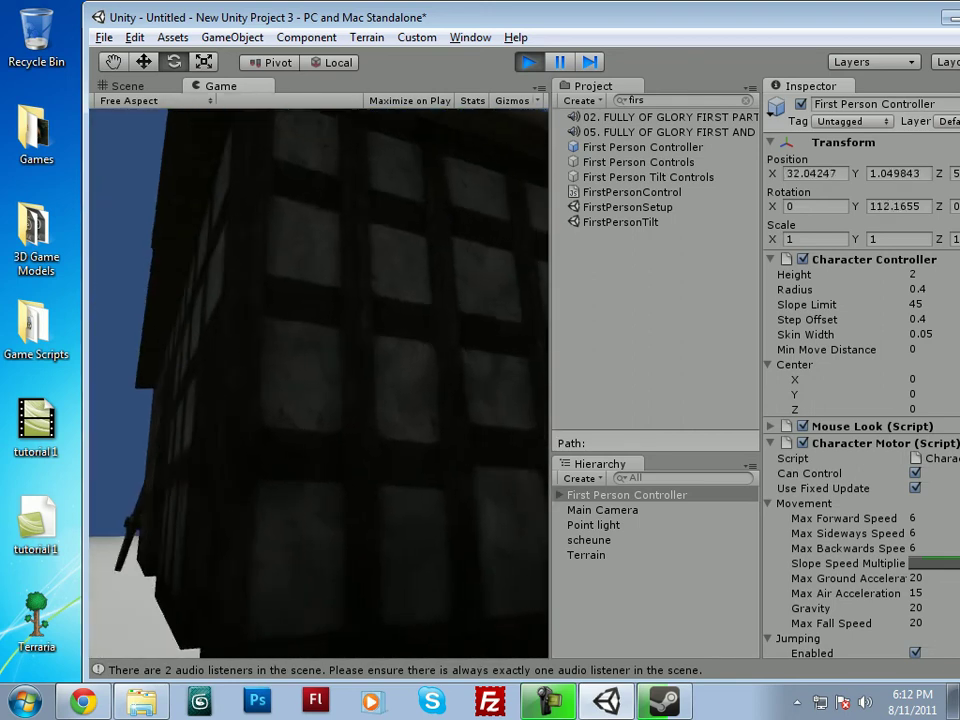
key("w")
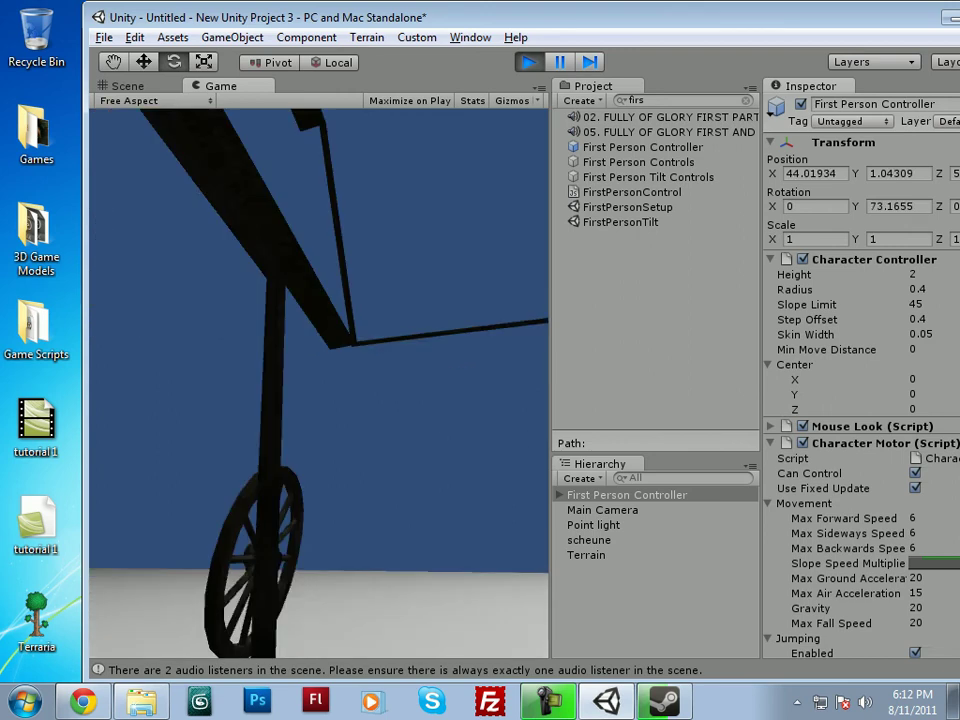
key("w")
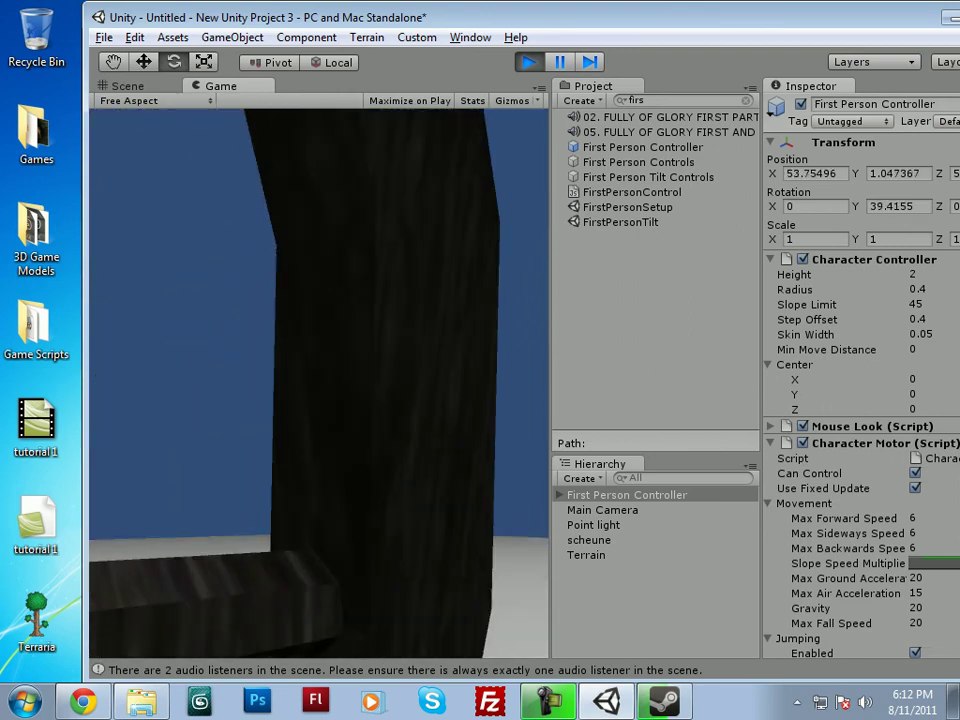
key("w")
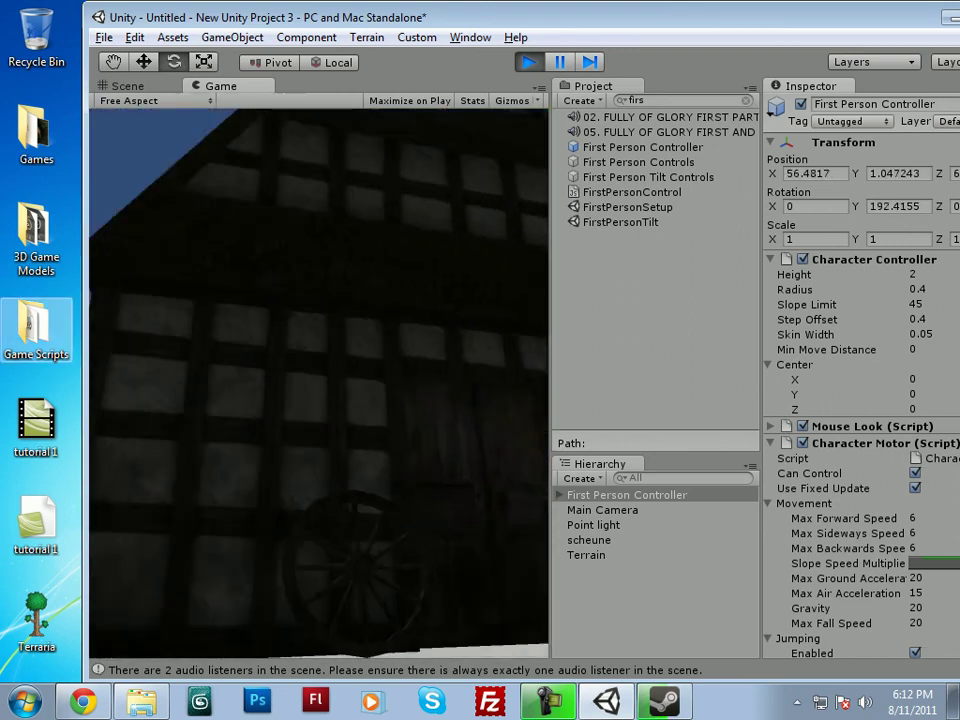
key("s")
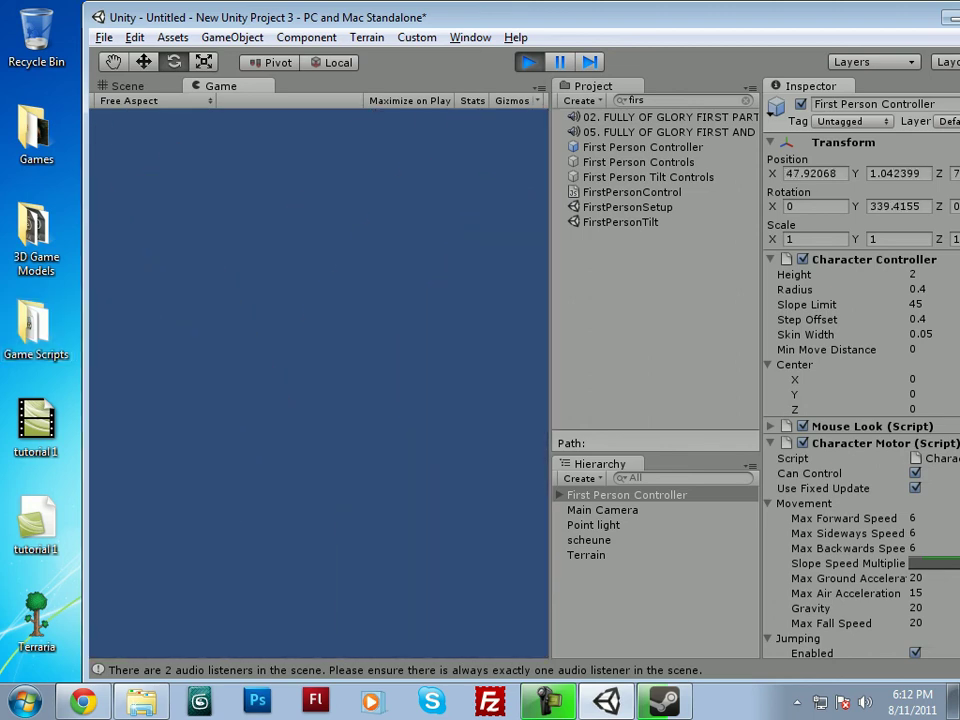
key("ctrl+p")
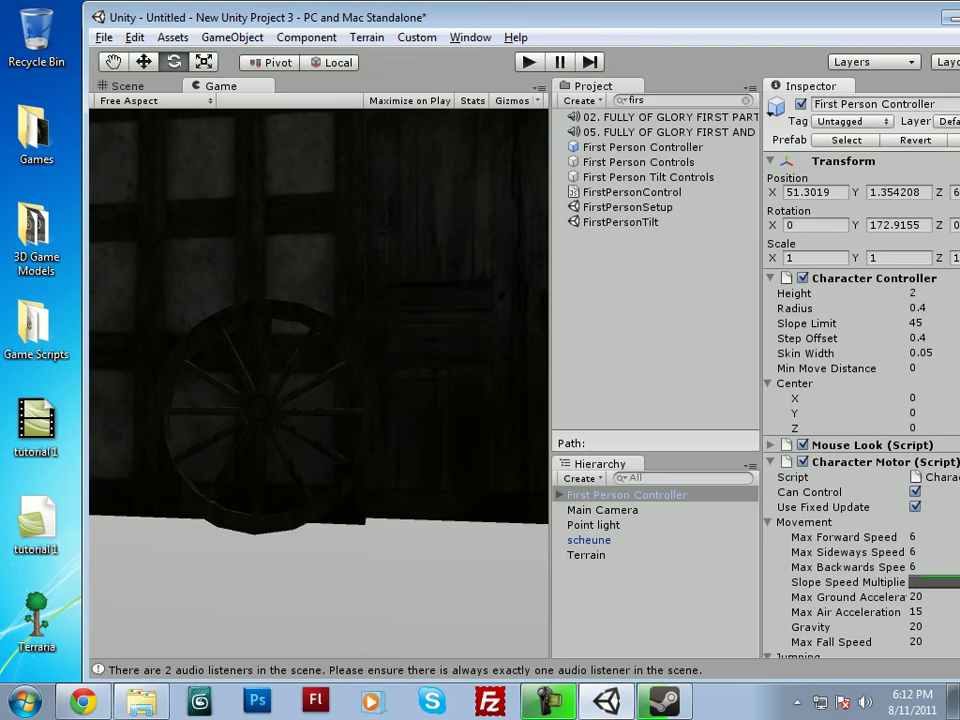
- Add a Mesh Collider component to the barn model, accepting the loss of its prefab parent
key("ctrl+1")
left_click(400, 420)
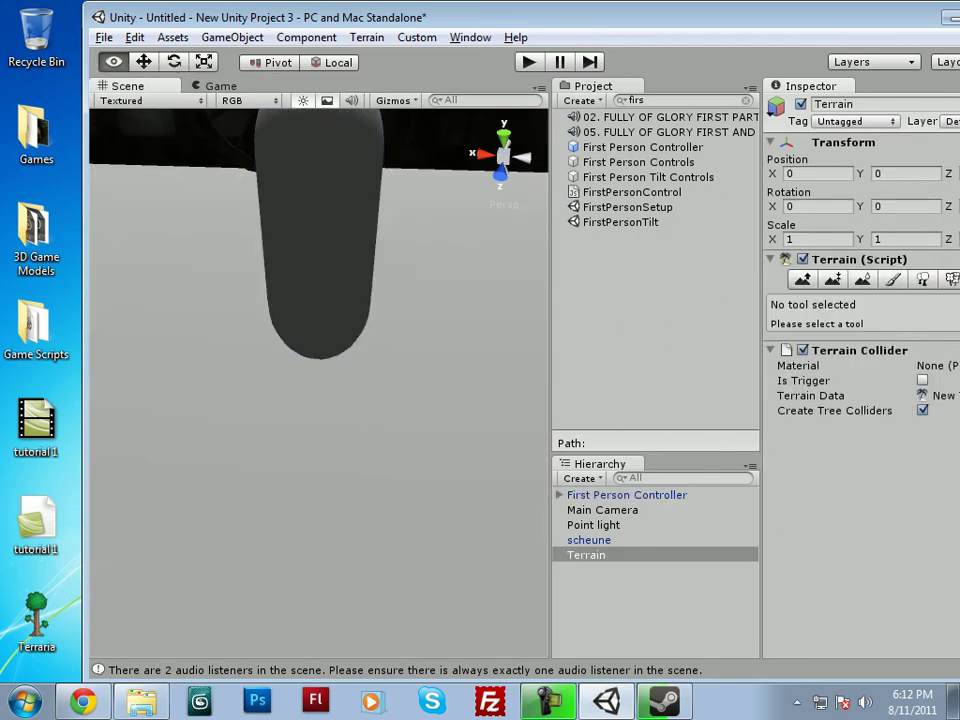
left_click_drag(400, 420, 402, 520, "alt")
scroll(400, 500, "down", 10)
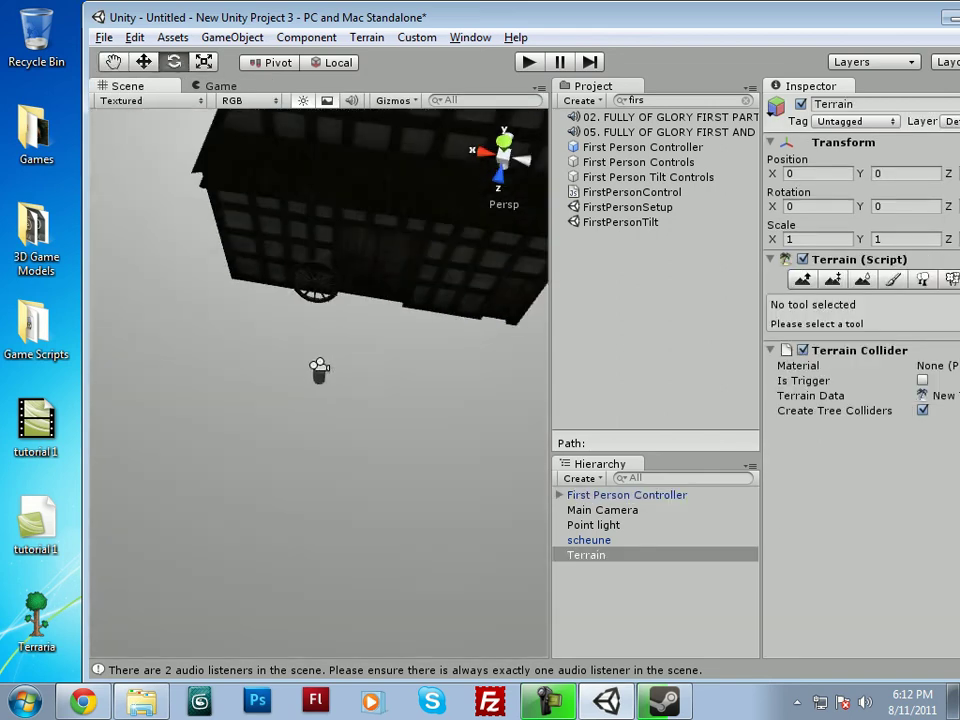
left_click(322, 270)
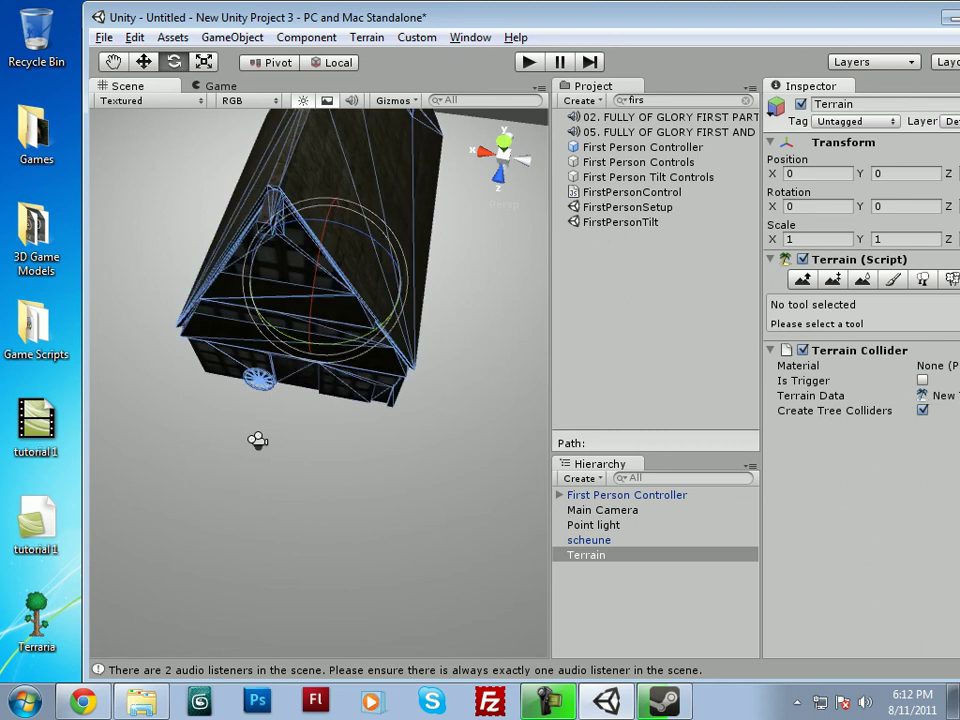
left_click_drag(322, 290, 112, 128, "alt")
key("w")
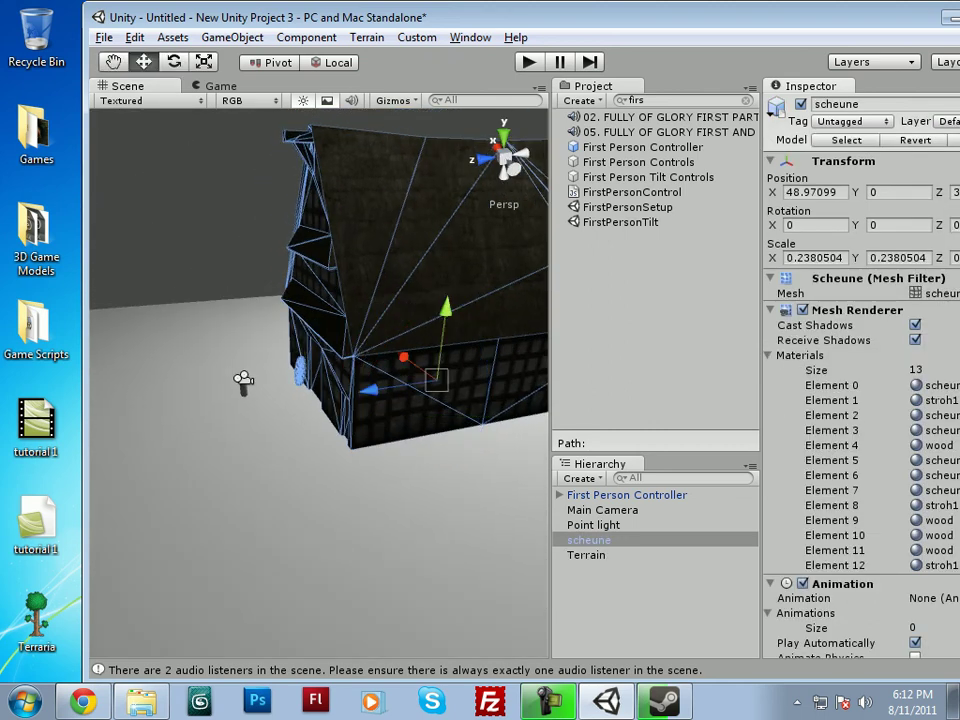
left_click_drag(320, 360, 362, 378, "alt")
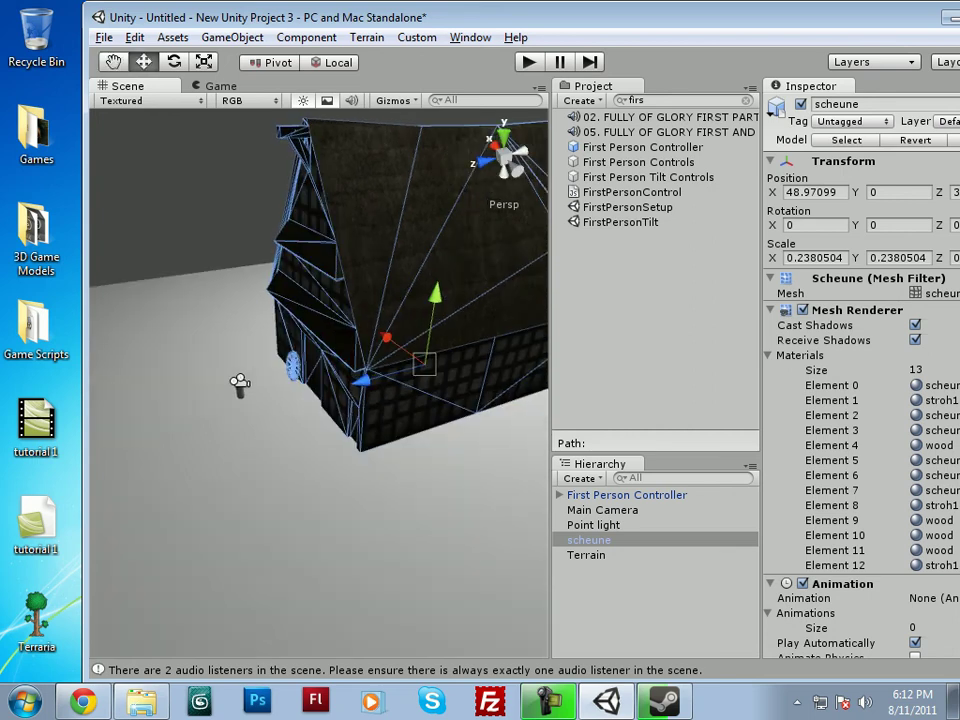
left_click(232, 38)
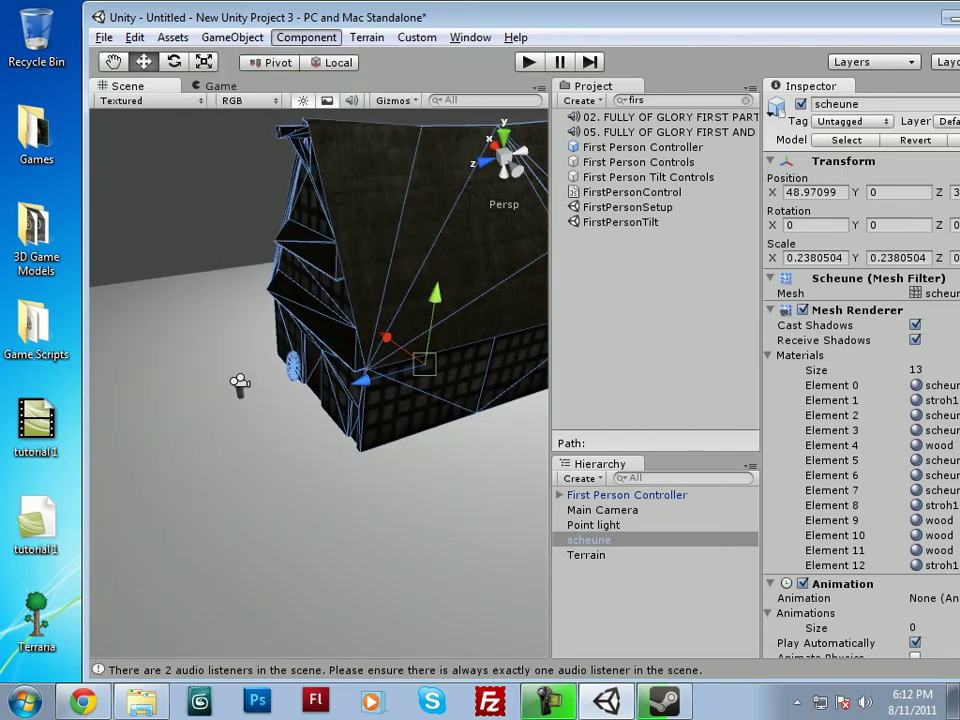
mouse_move(306, 38)
mouse_move(321, 100)
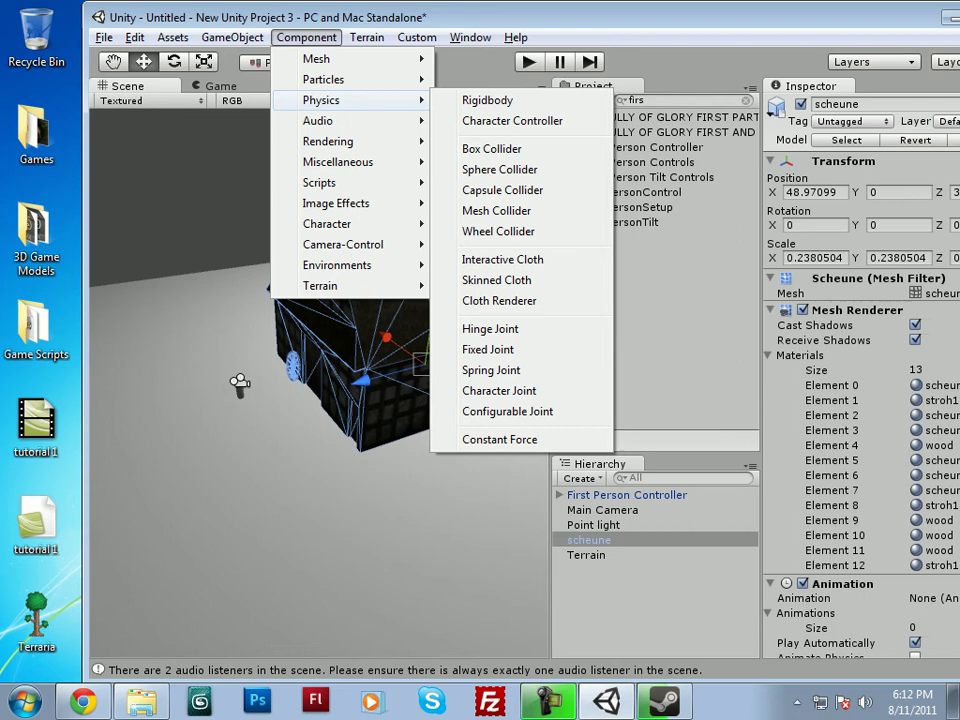
left_click(496, 210)
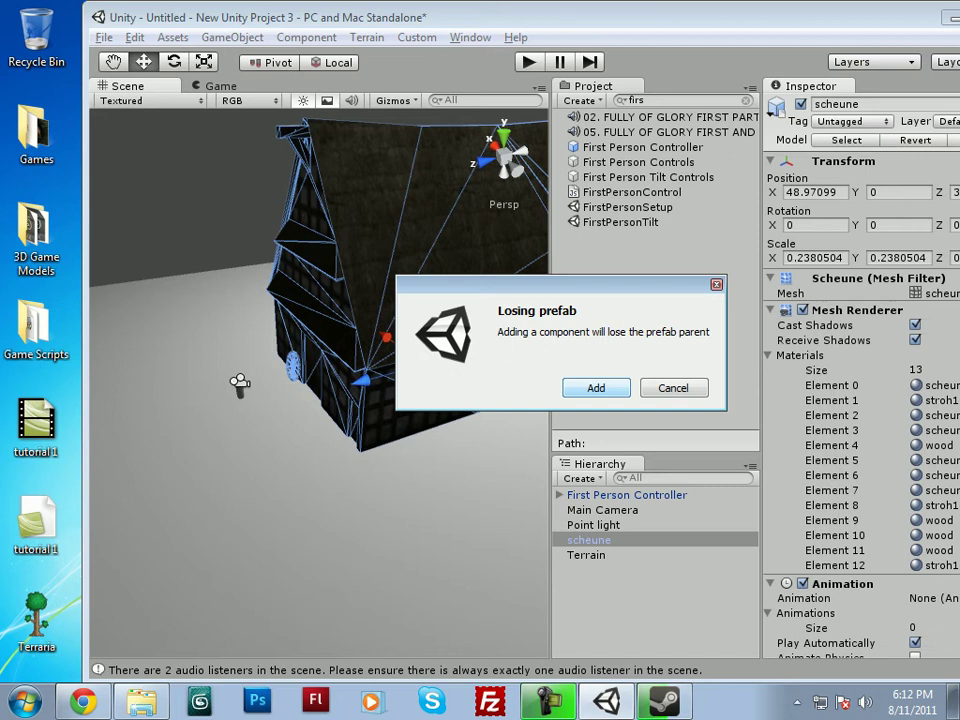
key("Return")
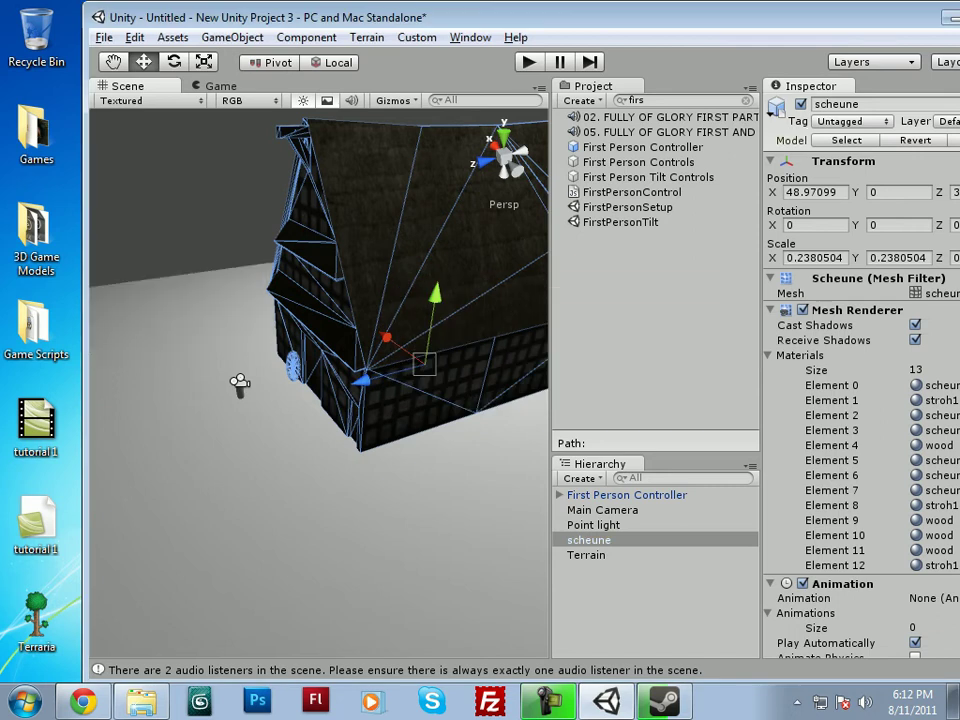
- Play-test the scene by walking the first-person character against the barn walls to check collision, and stop playback
middle_click_drag(400, 400, 292, 392)
scroll(862, 400, "down", 5)
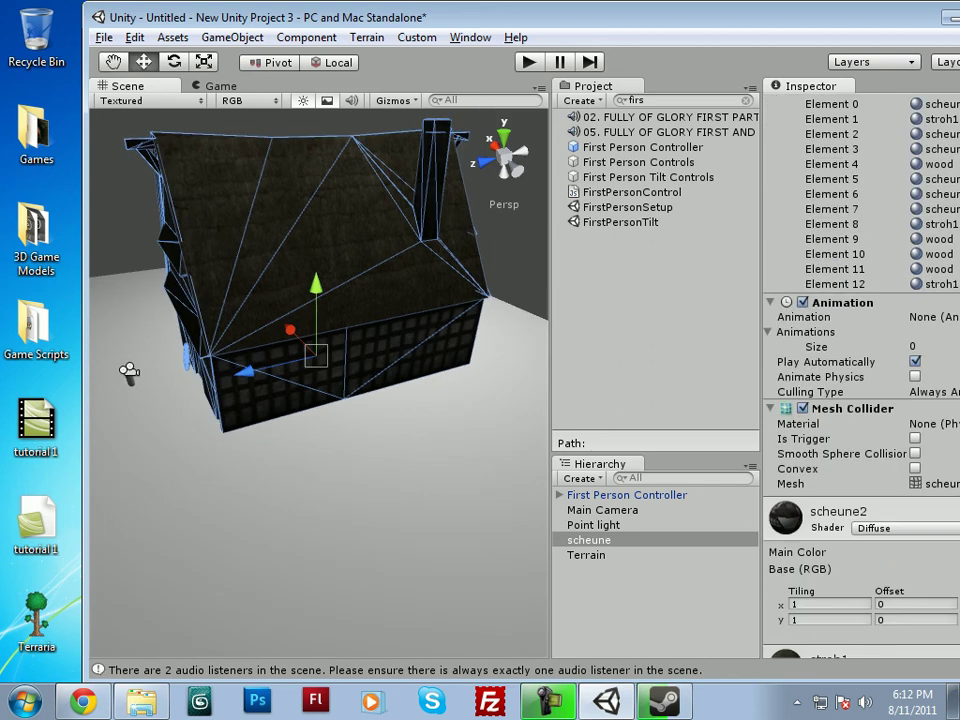
scroll(860, 380, "down", 3)
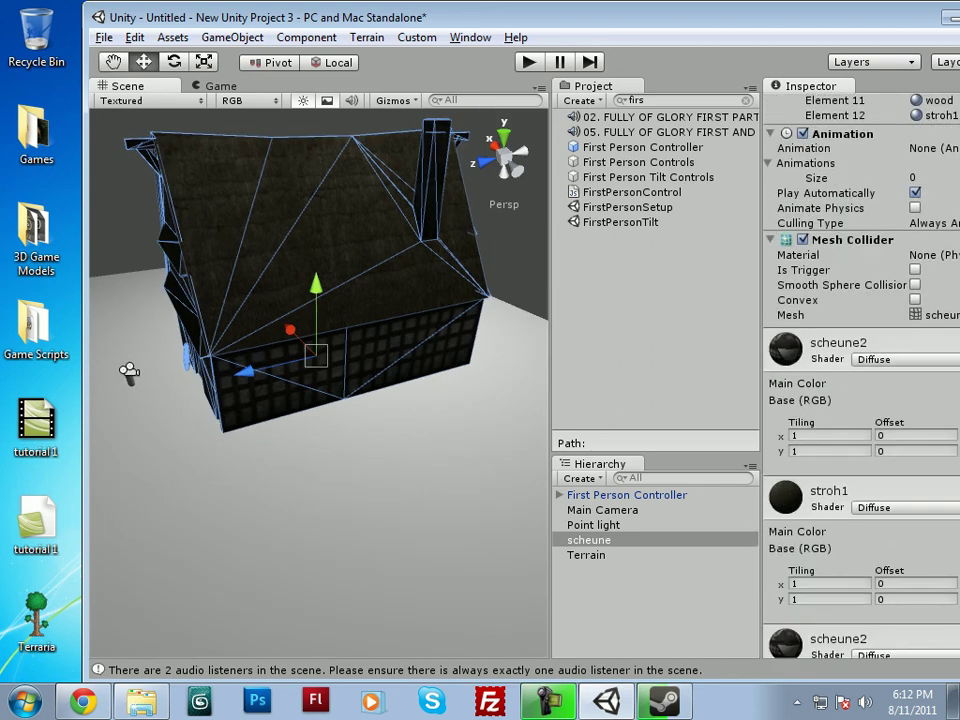
left_click_drag(230, 400, 520, 382, "alt")
left_click(221, 86)
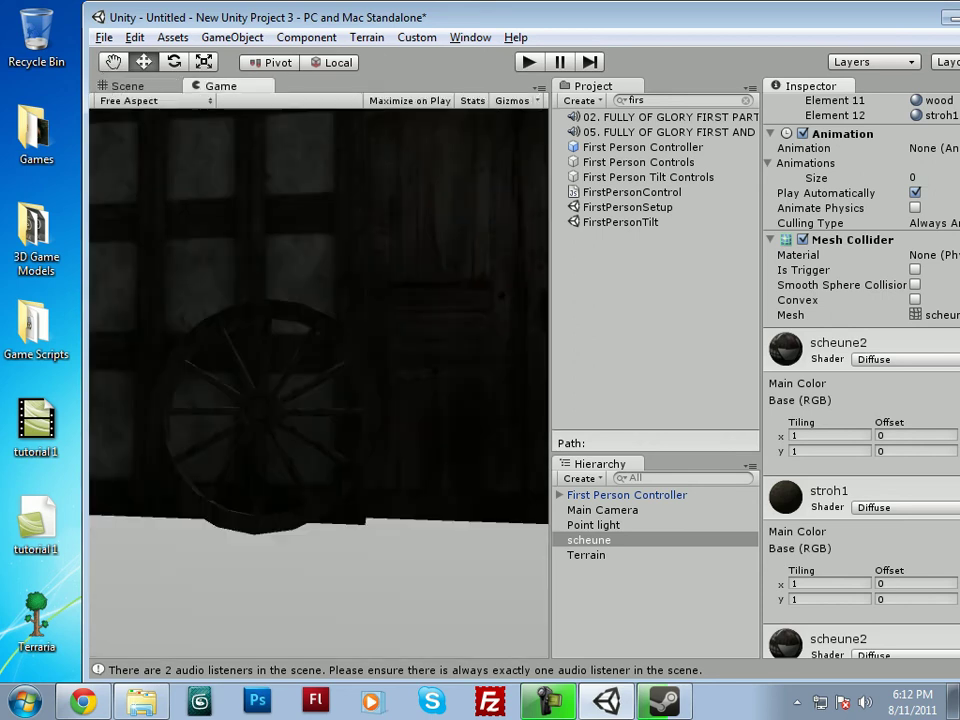
key("ctrl+p")
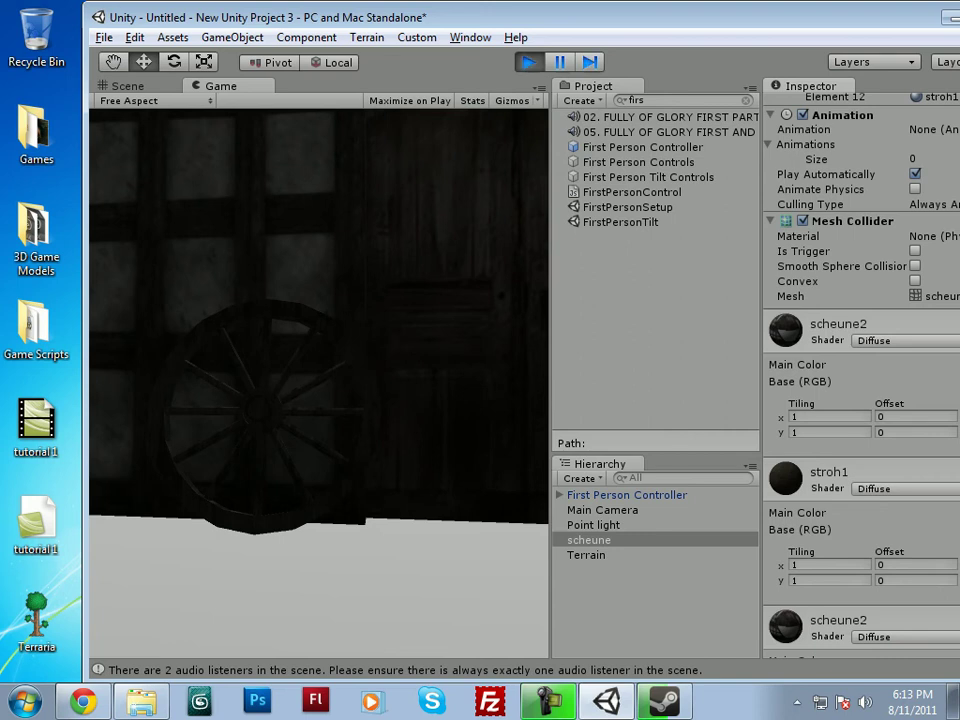
key("w")
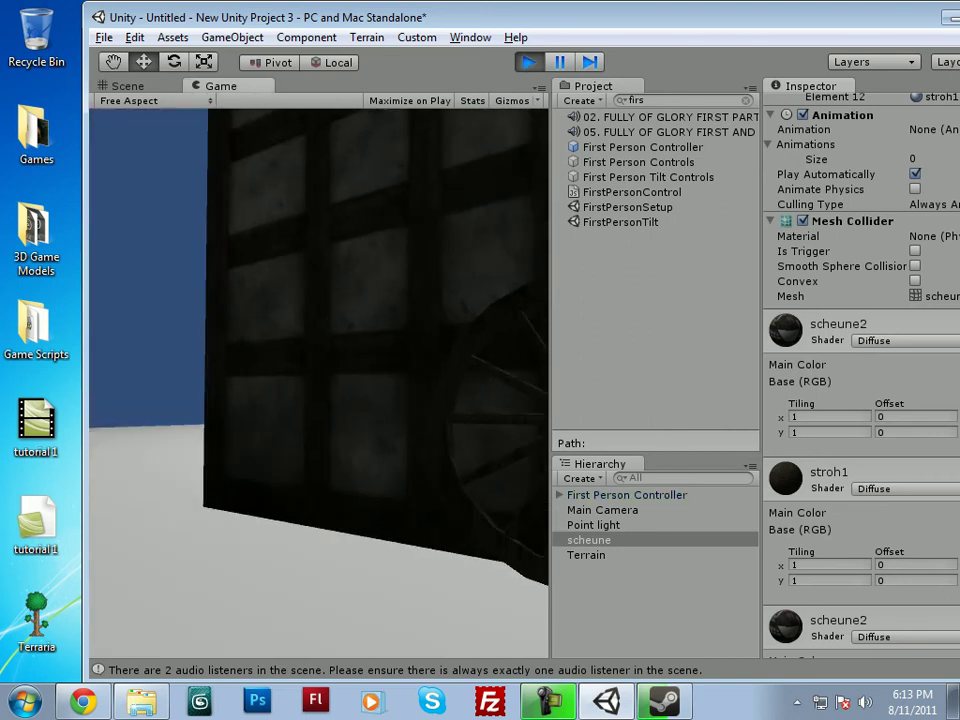
key("w")
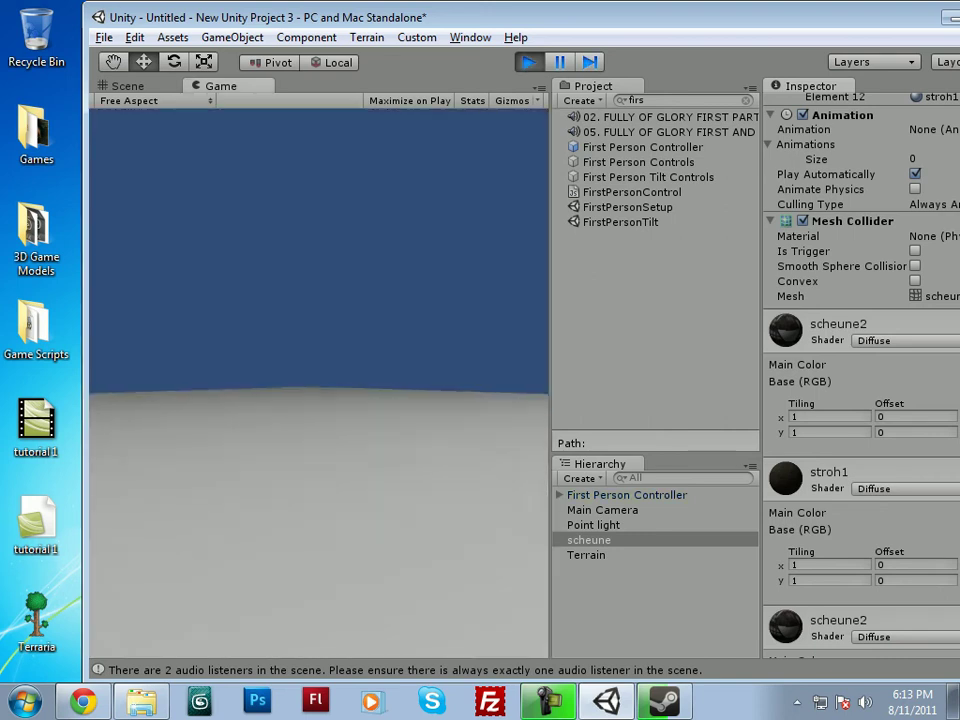
key("w")
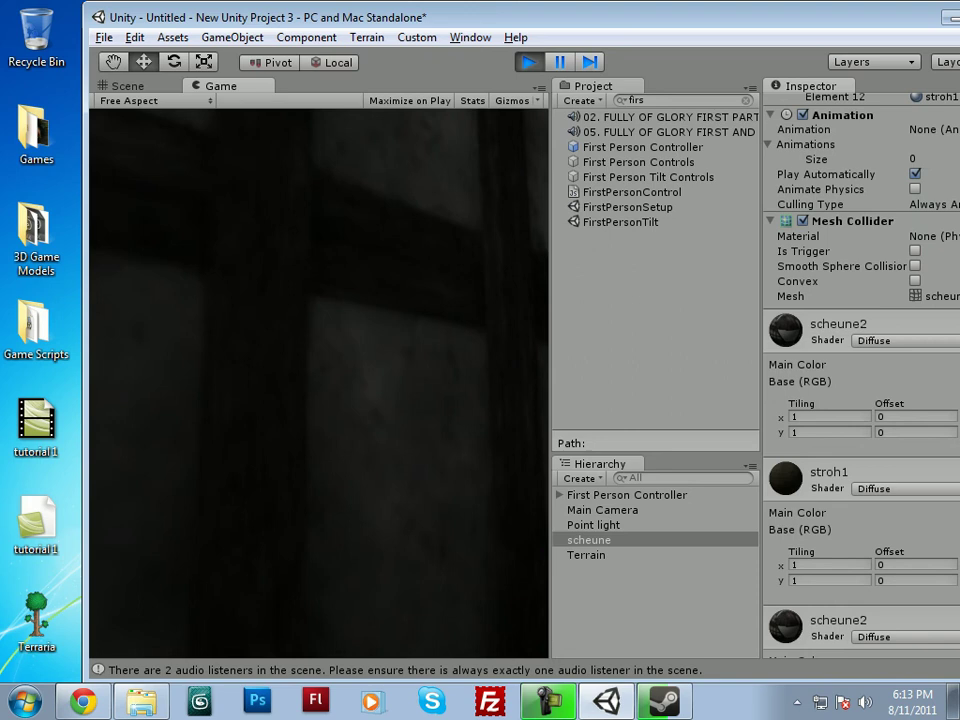
key("w")
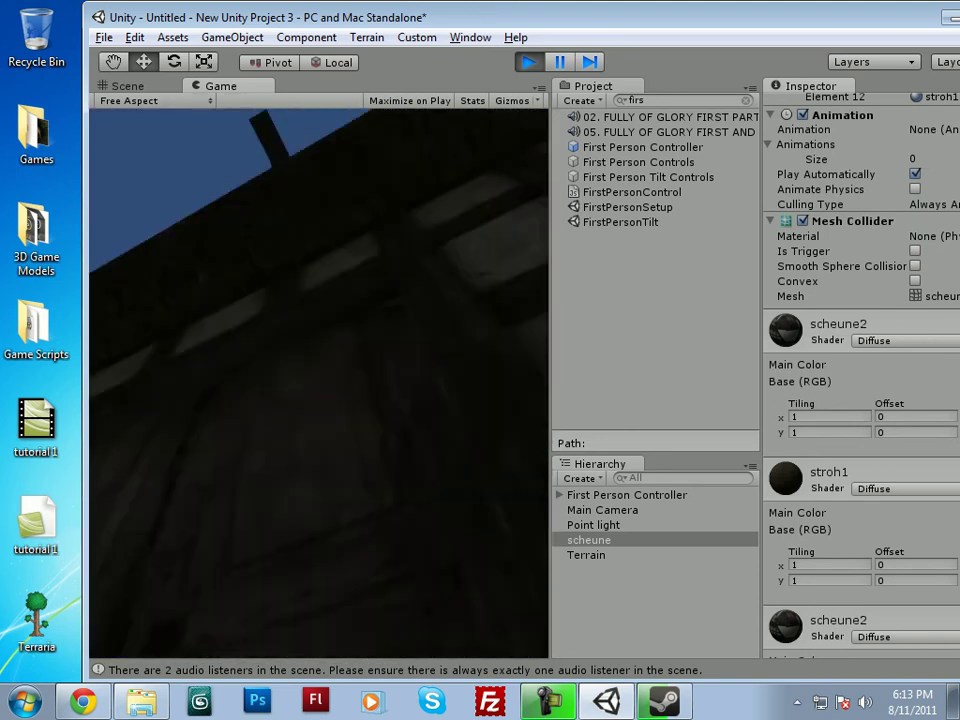
key("ctrl+p")
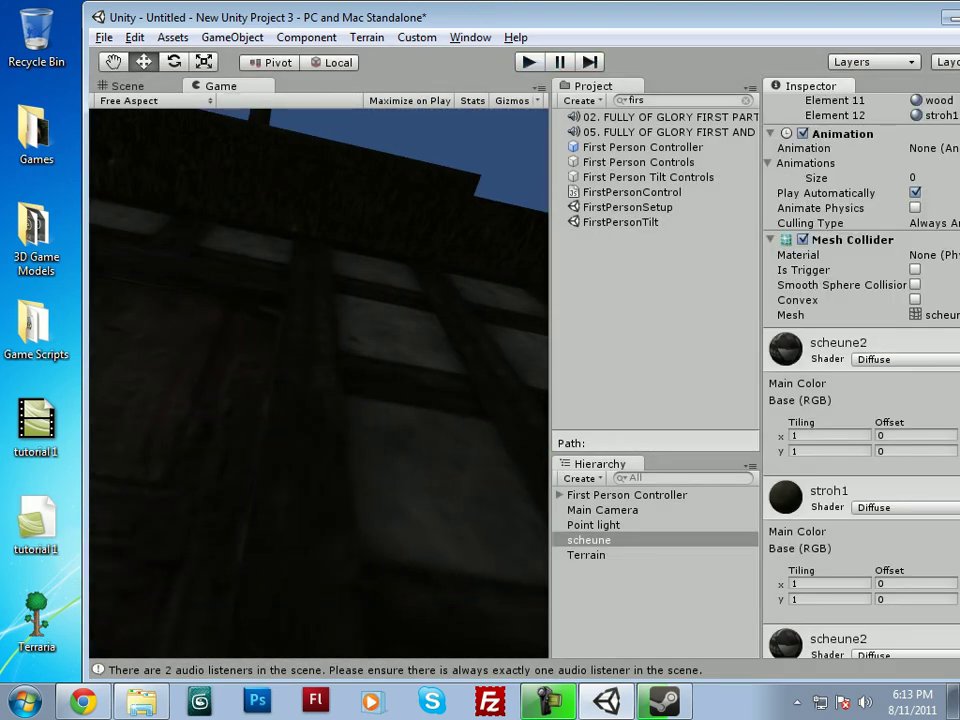
- Clear the project asset search and find the CampFire prefab in the 3D Game Models folder
left_click(629, 100)
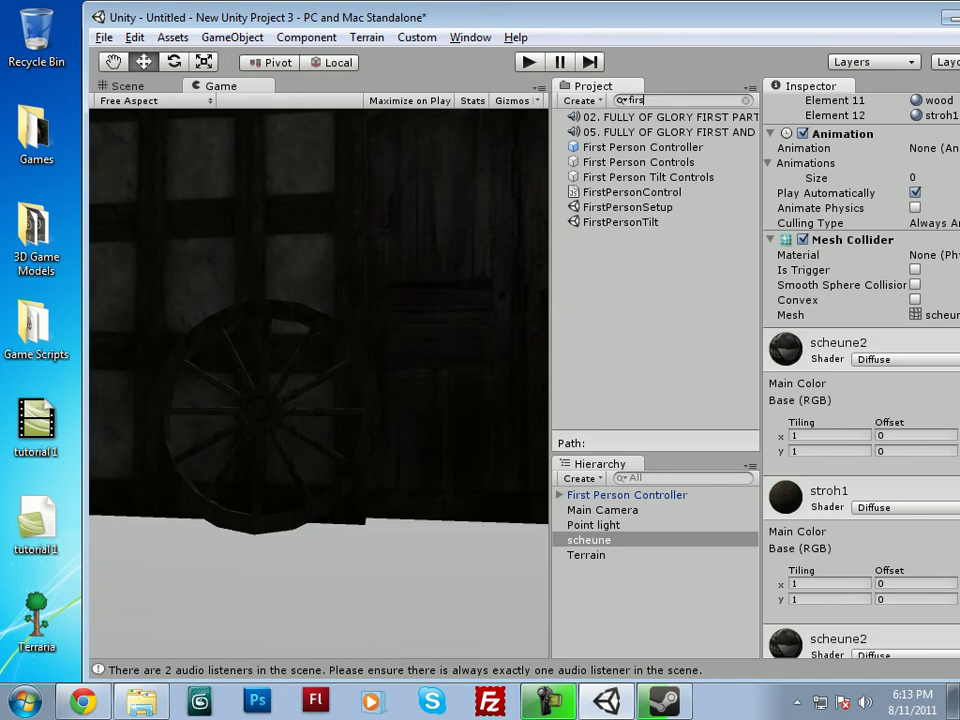
left_click_drag(646, 100, 626, 100)
key("BackSpace")
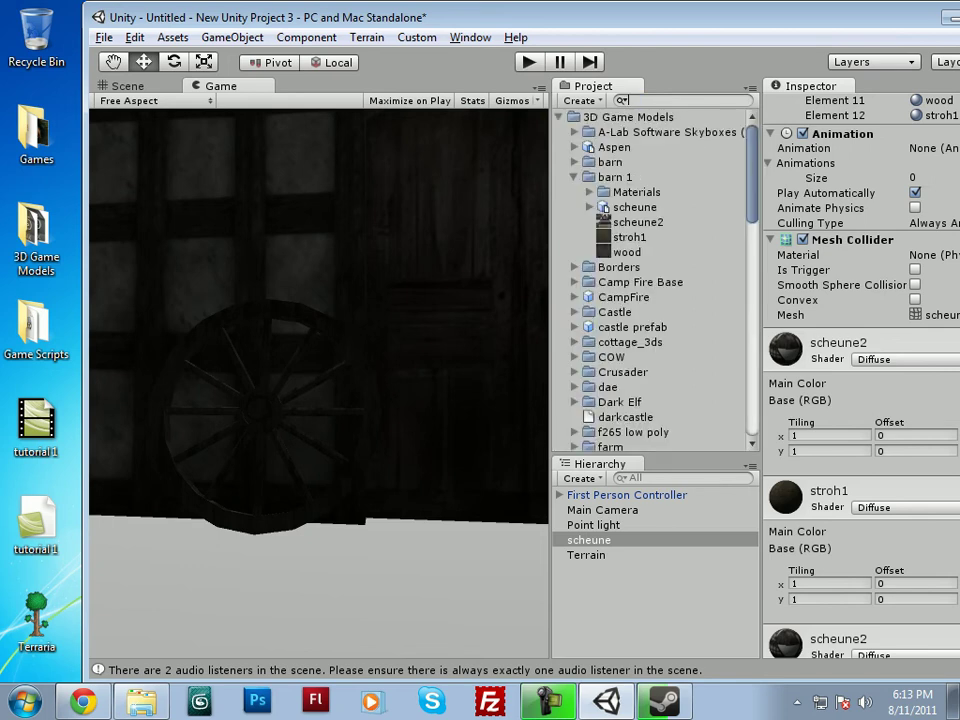
left_click(574, 297)
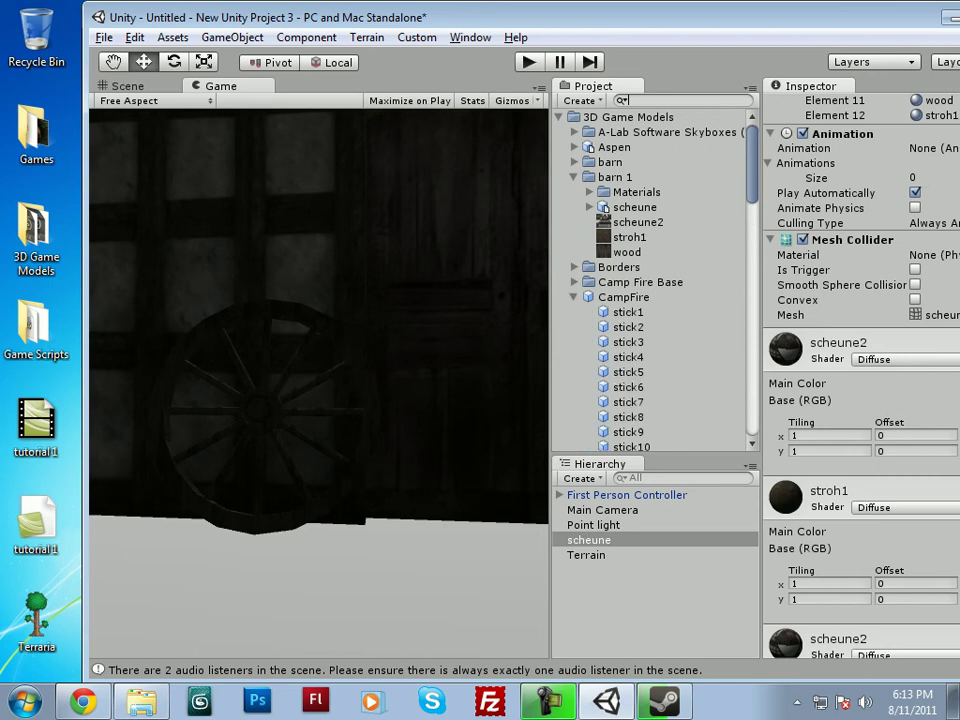
left_click(574, 297)
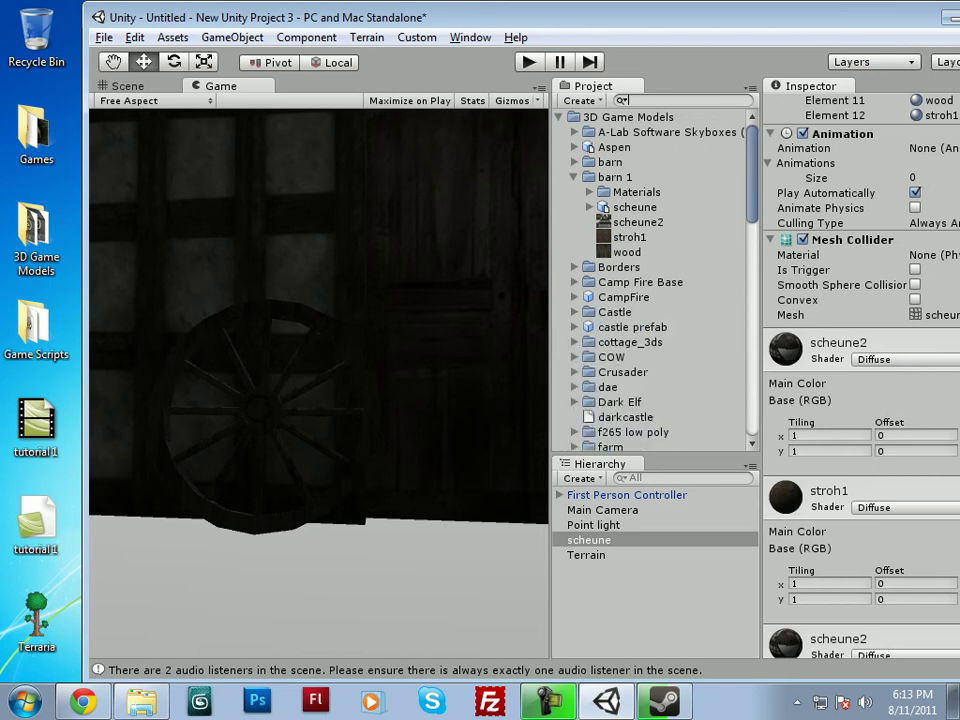
- Return to the Scene view and examine the child objects that make up the CampFire prefab
left_click(127, 86)
left_click_drag(310, 330, 318, 465, "alt")
middle_click_drag(318, 465, 373, 295)
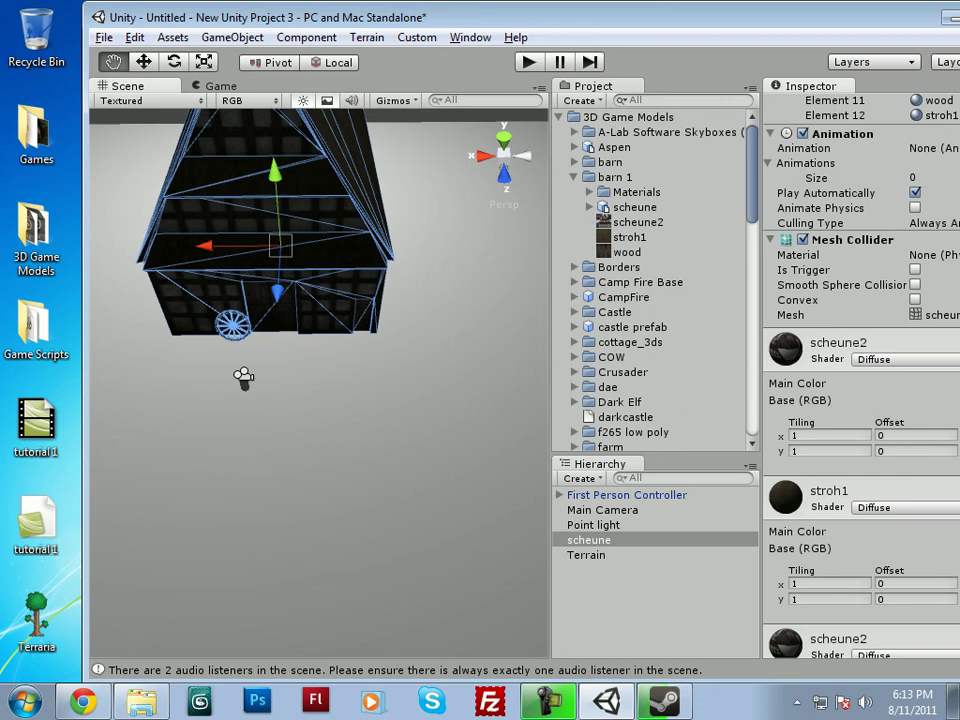
left_click_drag(243, 377, 265, 334, "alt")
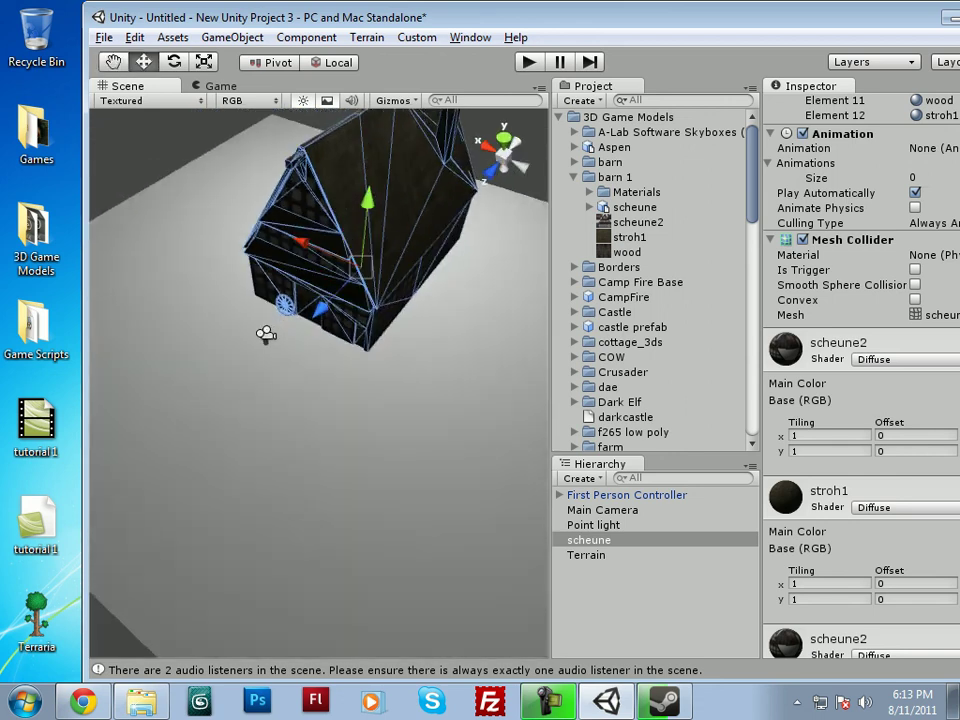
left_click(635, 207)
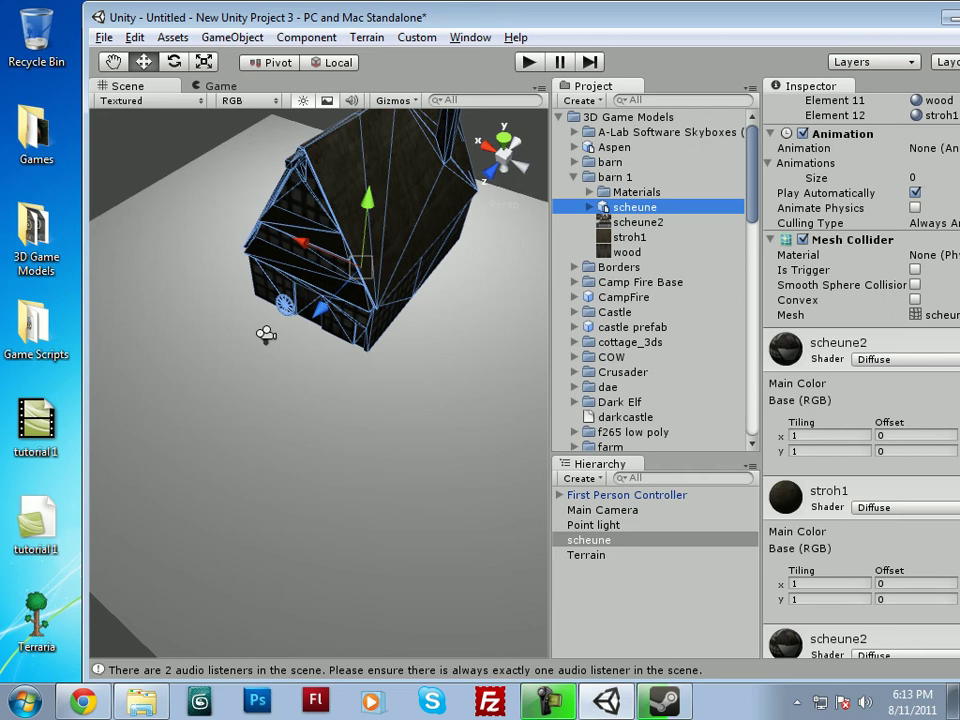
left_click(623, 297)
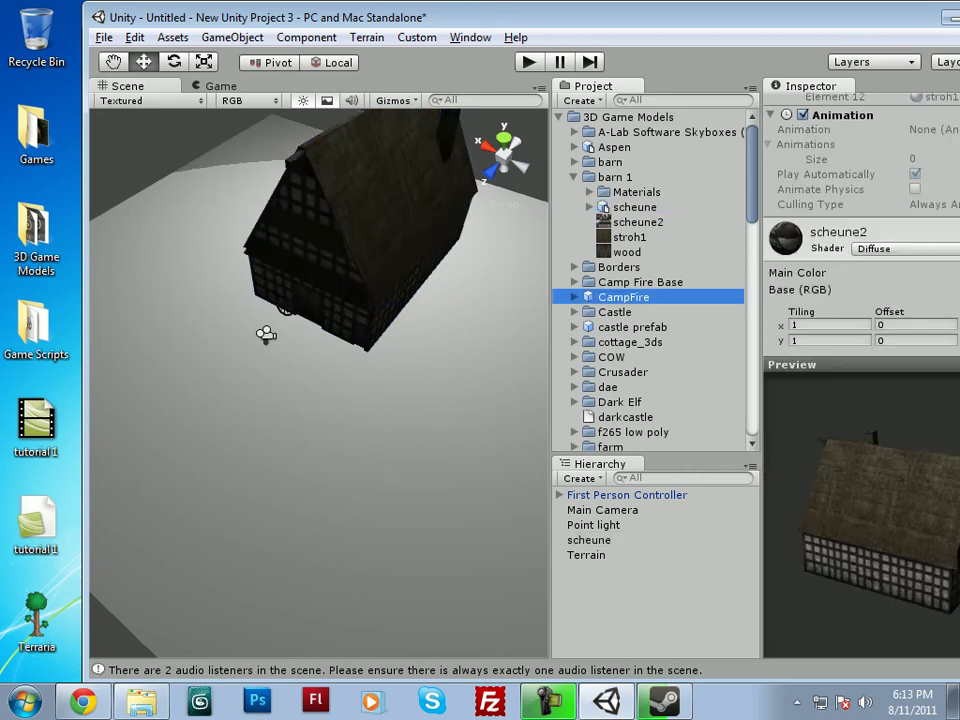
left_click(573, 297)
scroll(652, 280, "down", 9)
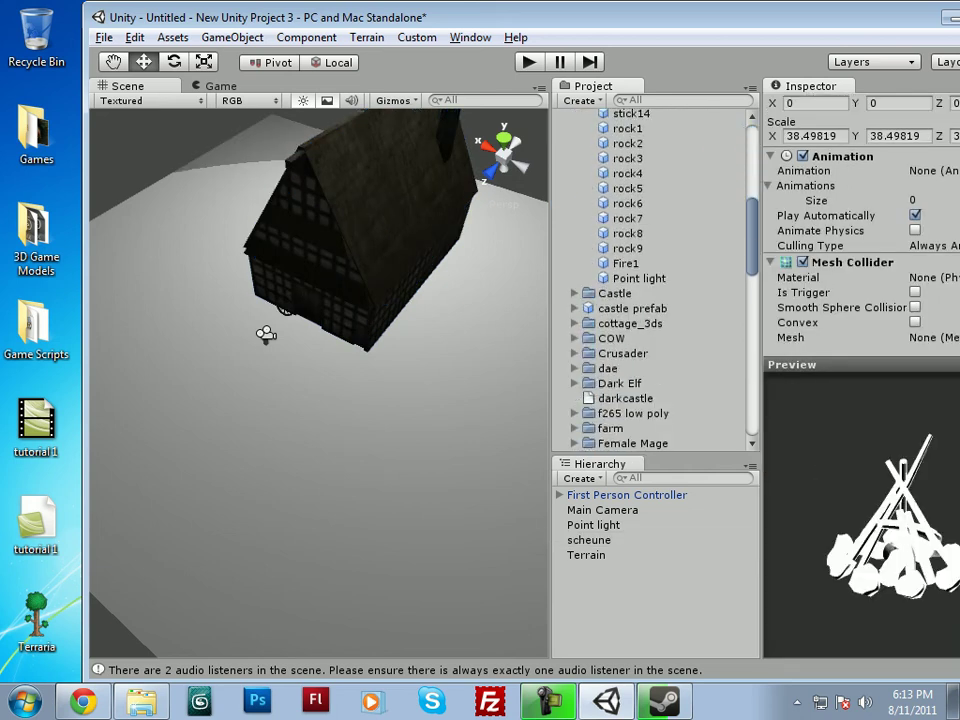
scroll(652, 280, "up", 6)
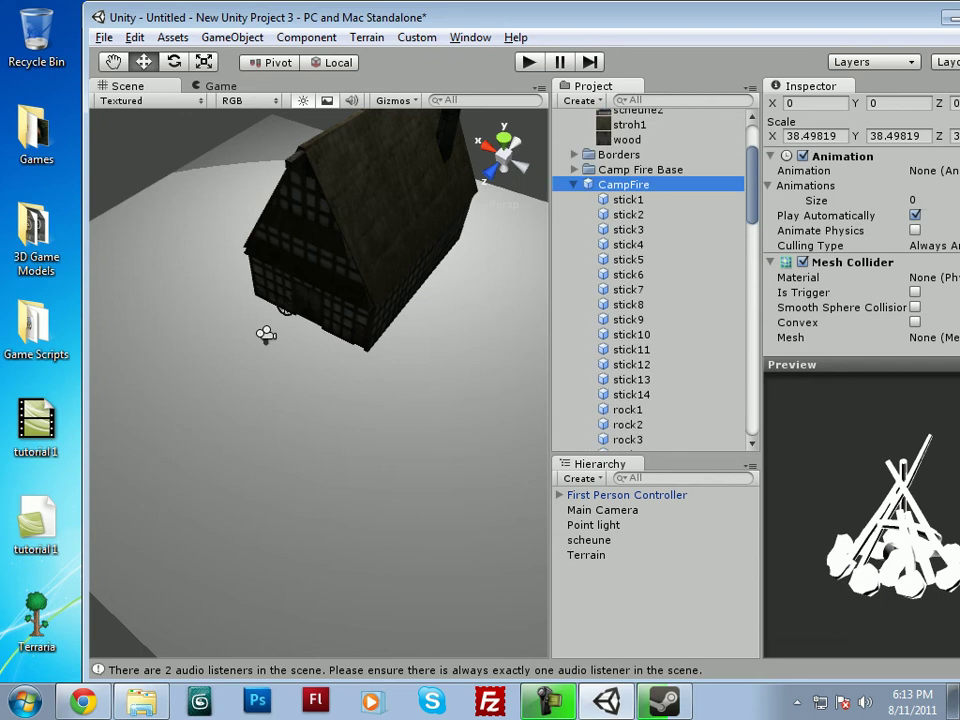
scroll(652, 280, "down", 6)
scroll(652, 280, "up", 6)
scroll(652, 280, "down", 8)
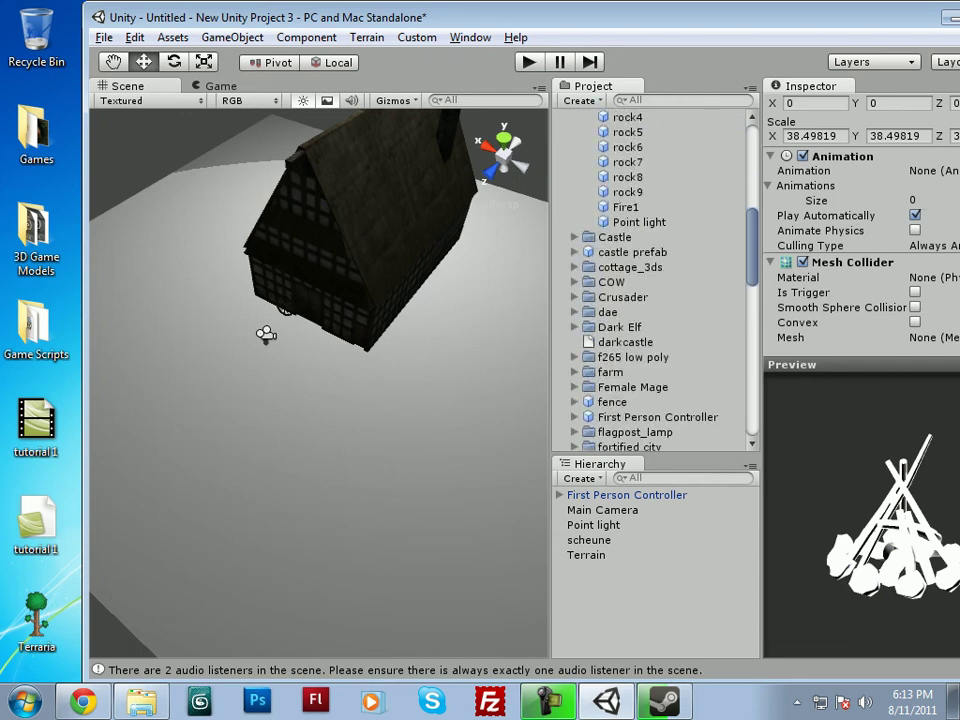
scroll(652, 280, "up", 6)
- Place the CampFire prefab on the terrain in front of the barn and frame it in the Scene view
left_click_drag(624, 128, 239, 408)
middle_click_drag(239, 408, 255, 455)
scroll(435, 331, "up", 3)
scroll(300, 341, "up", 5)
scroll(255, 455, "up", 3)
scroll(255, 455, "up", 3)
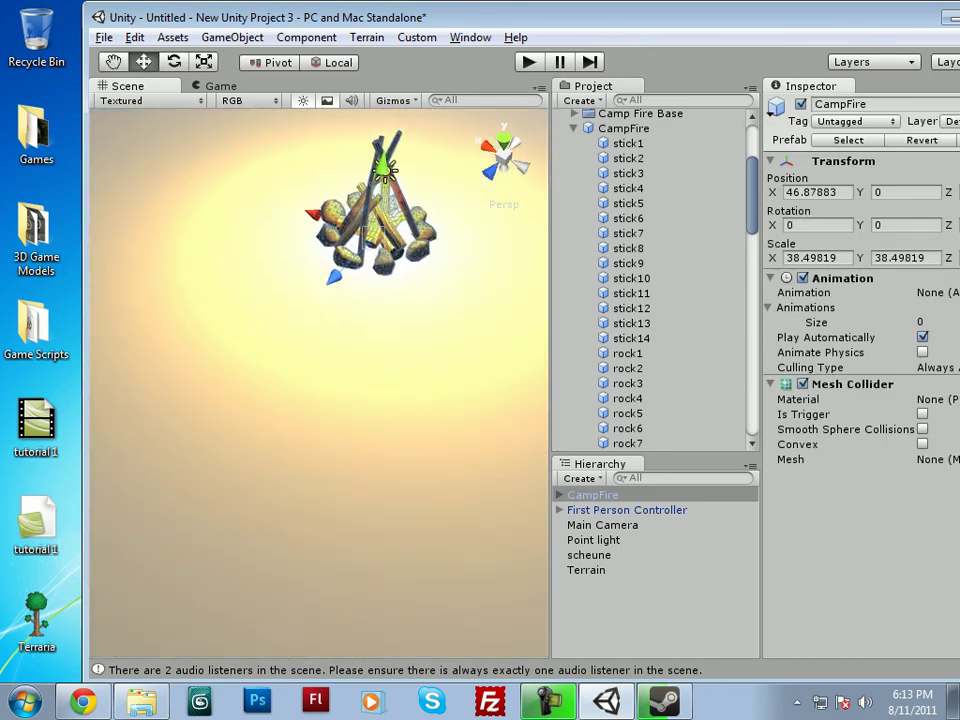
key("f")
left_click_drag(255, 455, 214, 300, "alt")
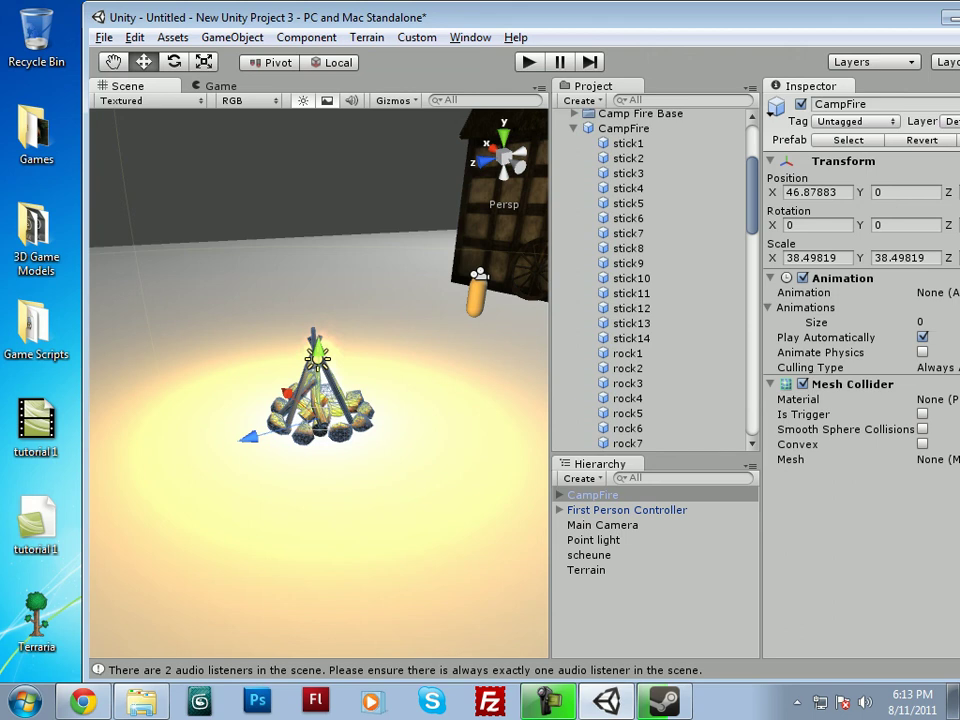
- Expand the placed CampFire and its Fire1 child to examine the objects in its hierarchy
left_click(559, 495)
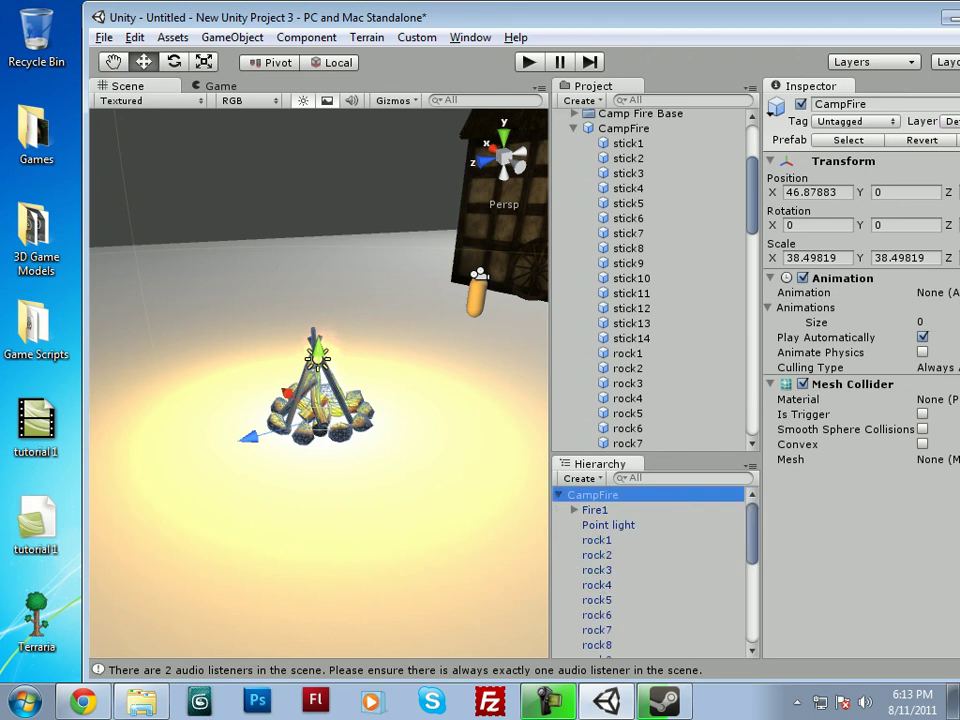
left_click(574, 510)
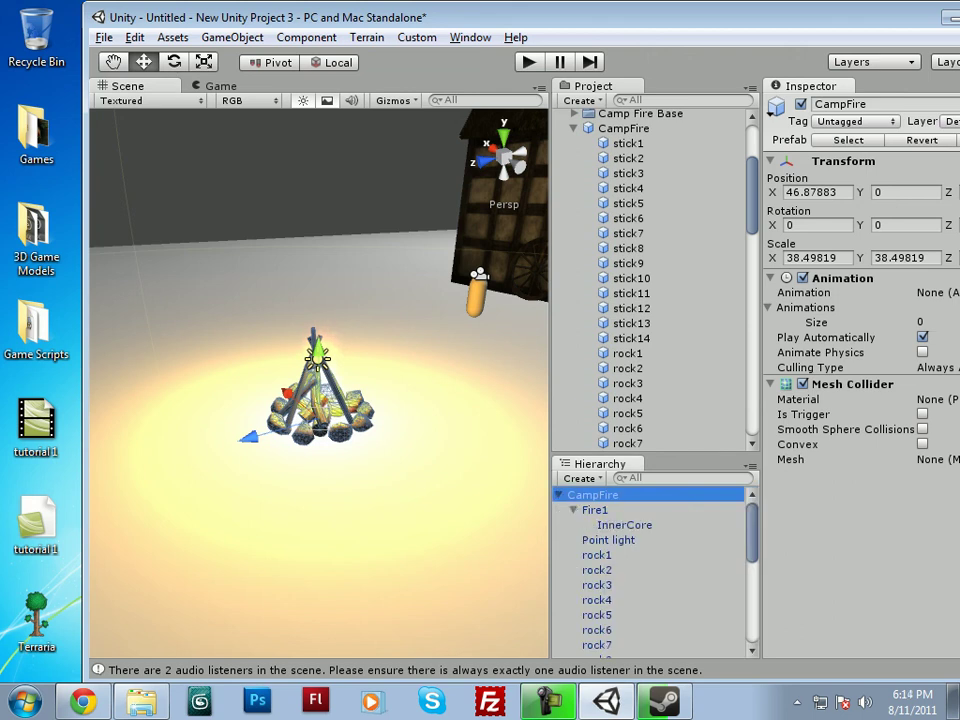
scroll(650, 570, "down", 2)
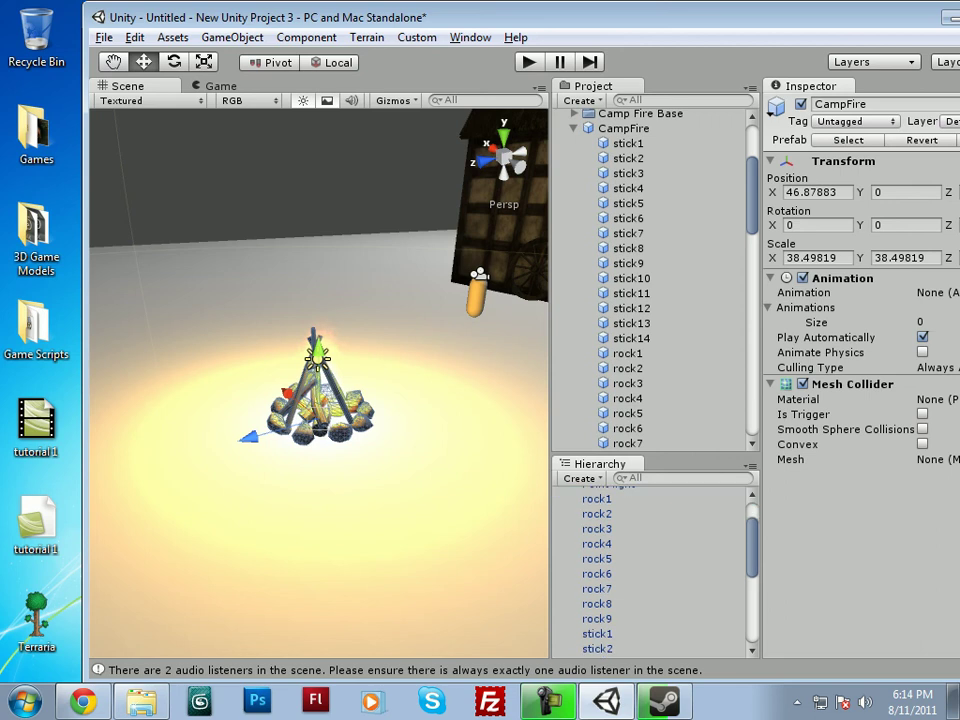
scroll(650, 570, "down", 5)
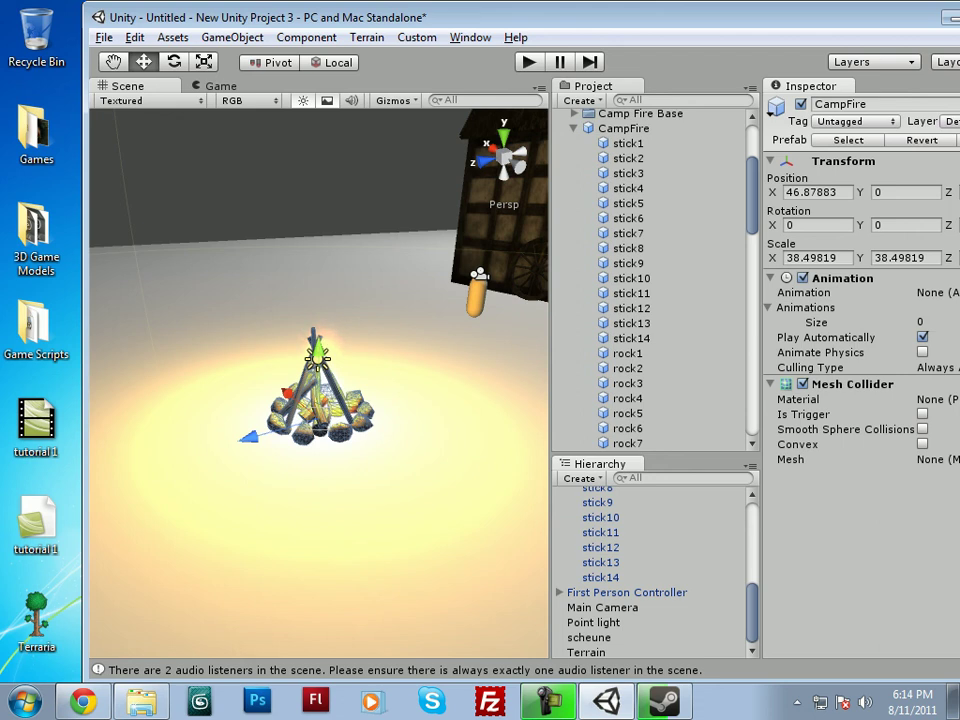
- Try to add a Mesh Collider to all the campfire's rocks and sticks, rock1 through stick14, accepting the loss of the prefab parent
left_click(600, 577)
scroll(620, 577, "up", 5)
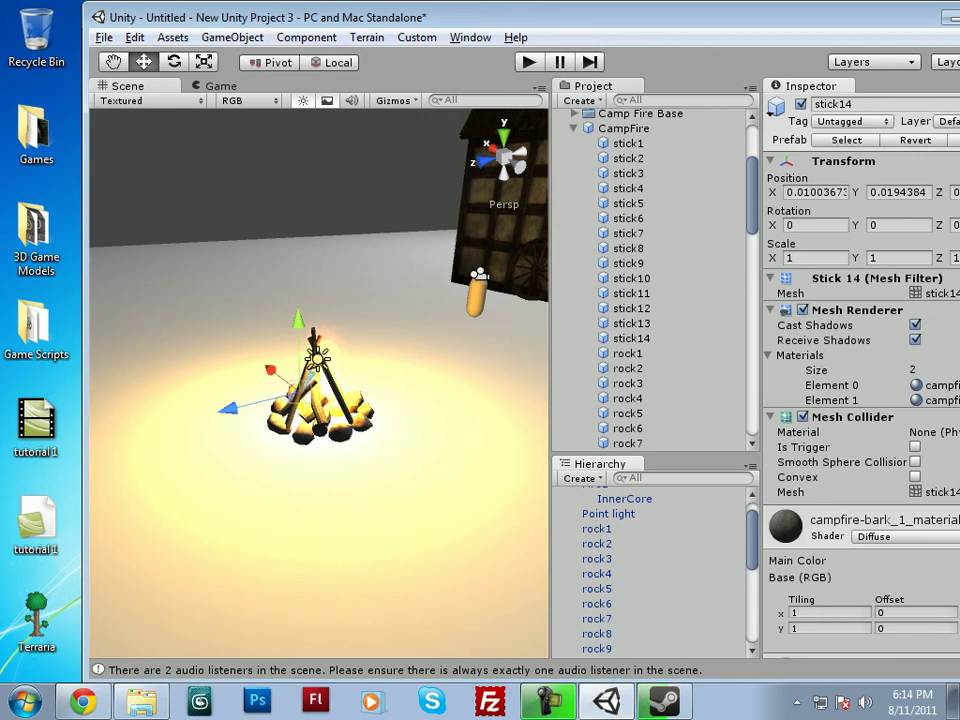
left_click(597, 529, "shift")
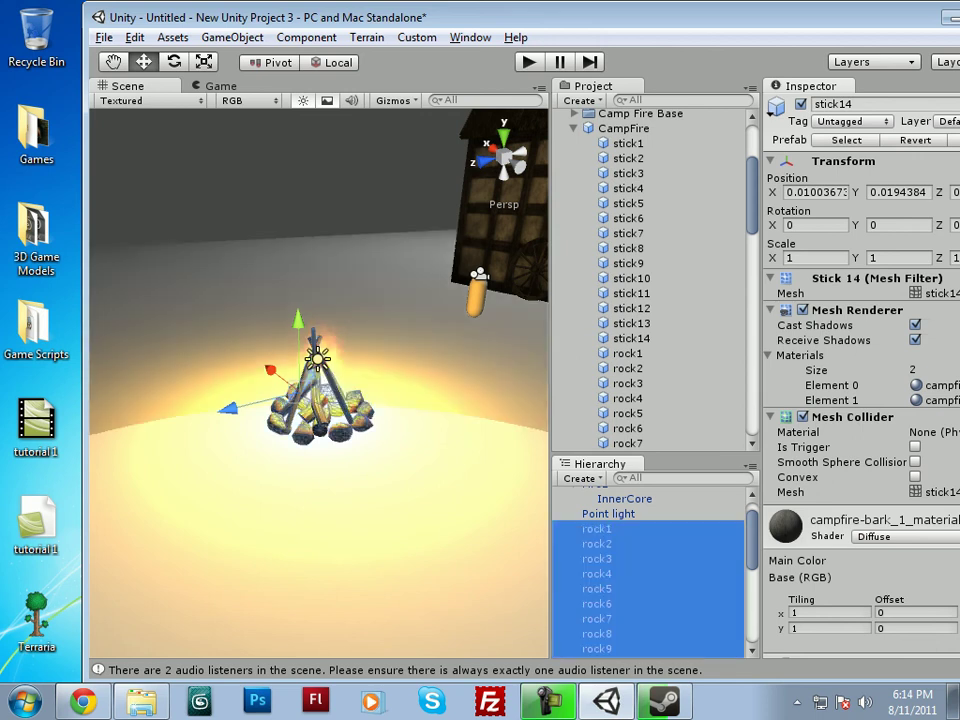
scroll(650, 570, "up", 1)
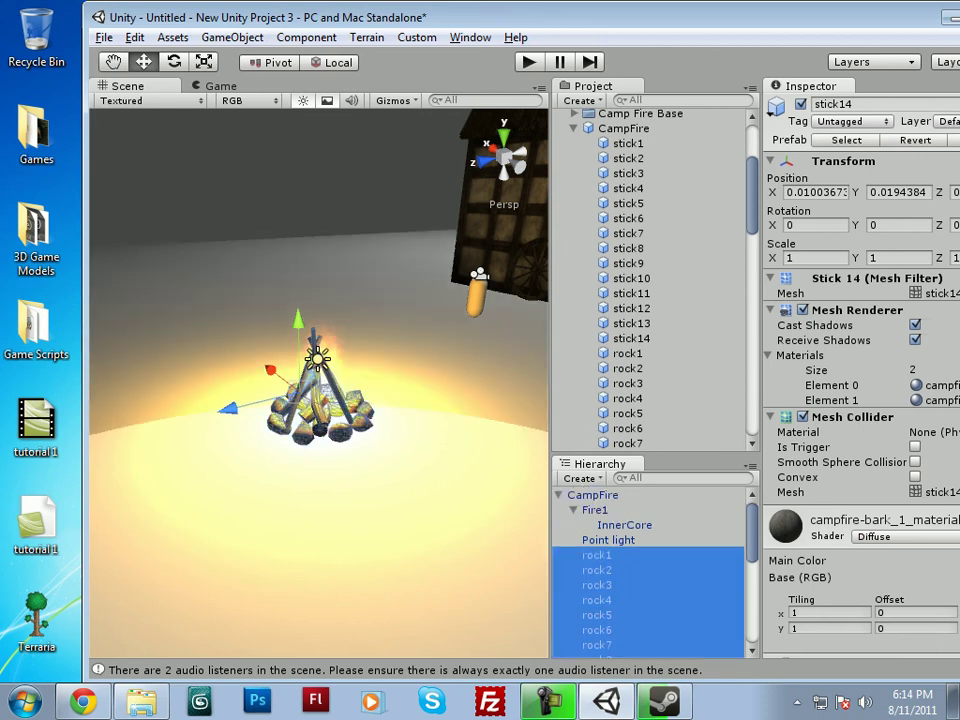
left_click(306, 37)
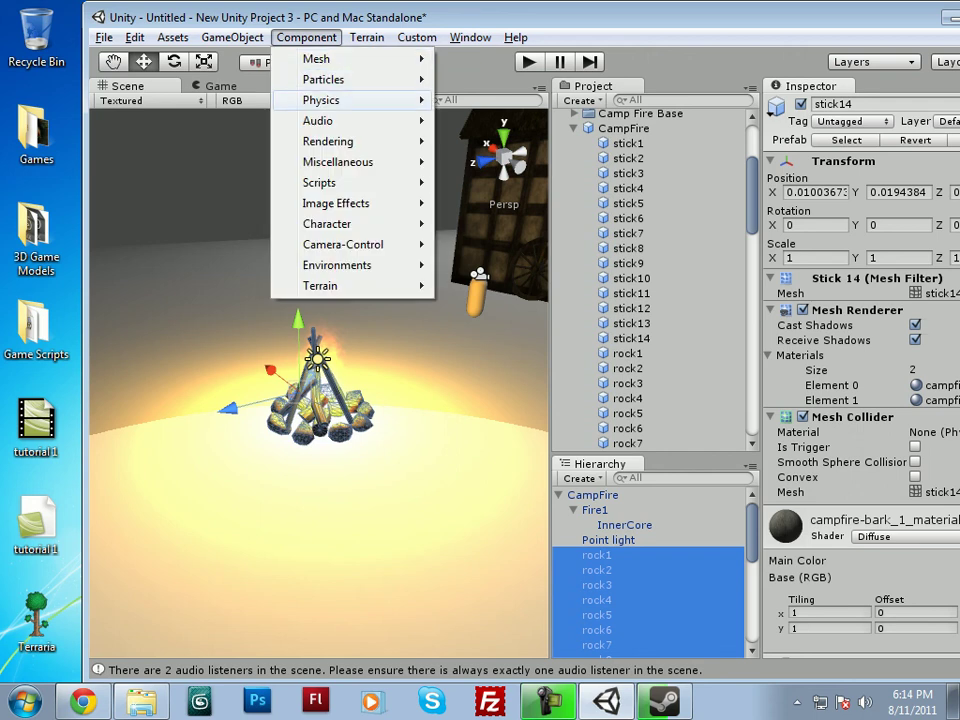
mouse_move(330, 100)
left_click(496, 210)
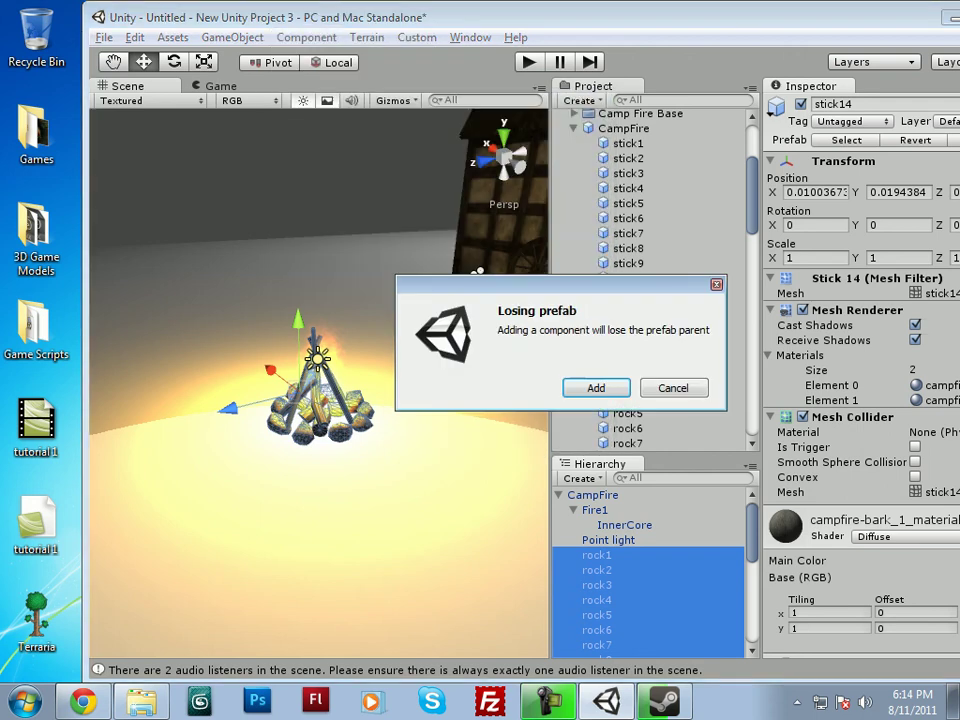
key("Return")
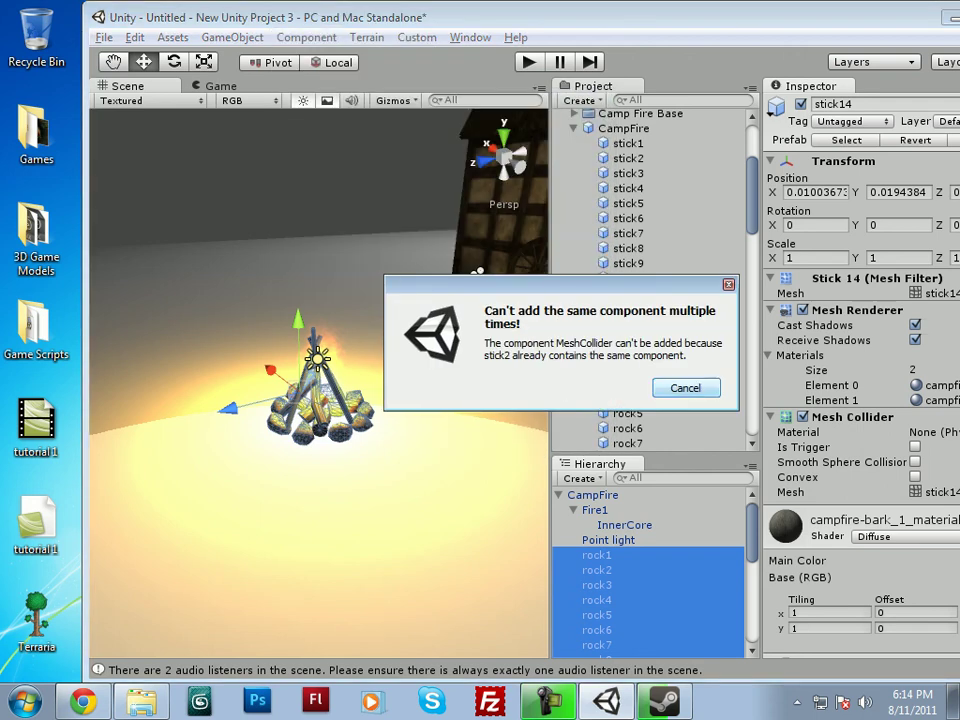
key("Return")
- Go through the campfire's rocks and sticks one by one, starting at rock1, to check each for a Mesh Collider component
left_click(597, 555)
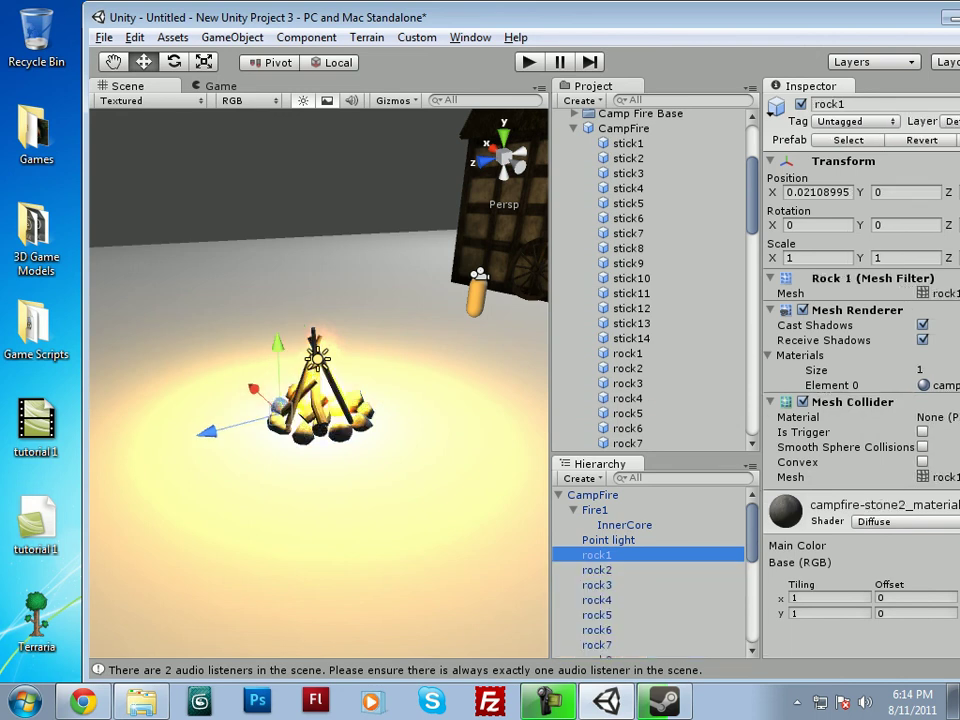
left_click(597, 570)
left_click(597, 585)
key("Down")
key("Down")
key("Down")
key("Down")
key("Down")
key("Down")
key("Down")
key("Down")
key("Down")
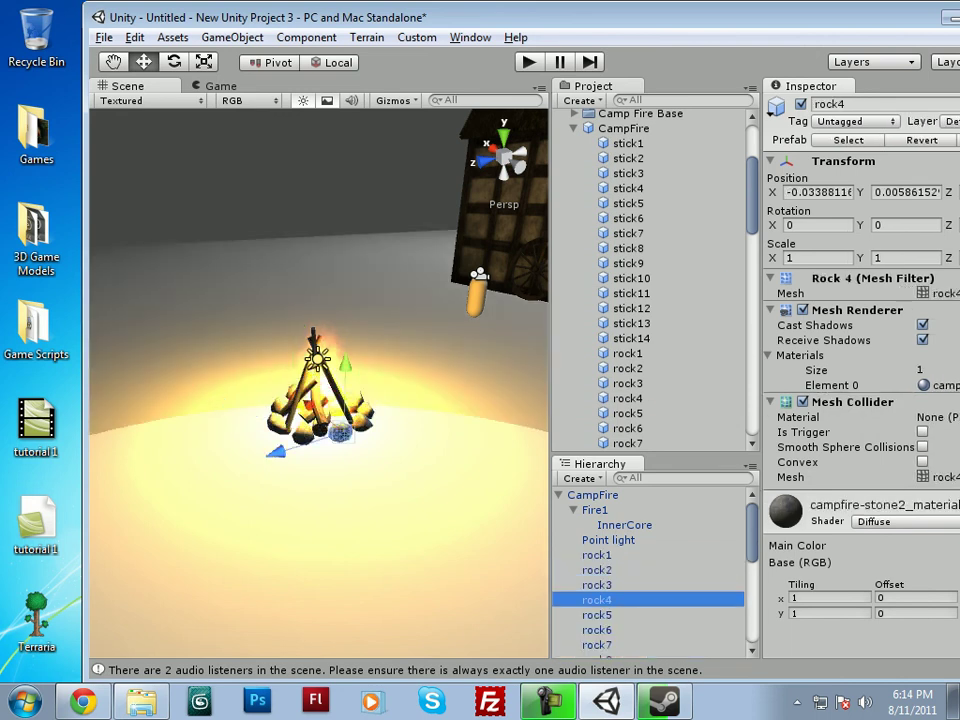
key("Down")
key("Down")
key("Down")
key("Down")
key("Down")
key("Down")
key("Down")
key("Down")
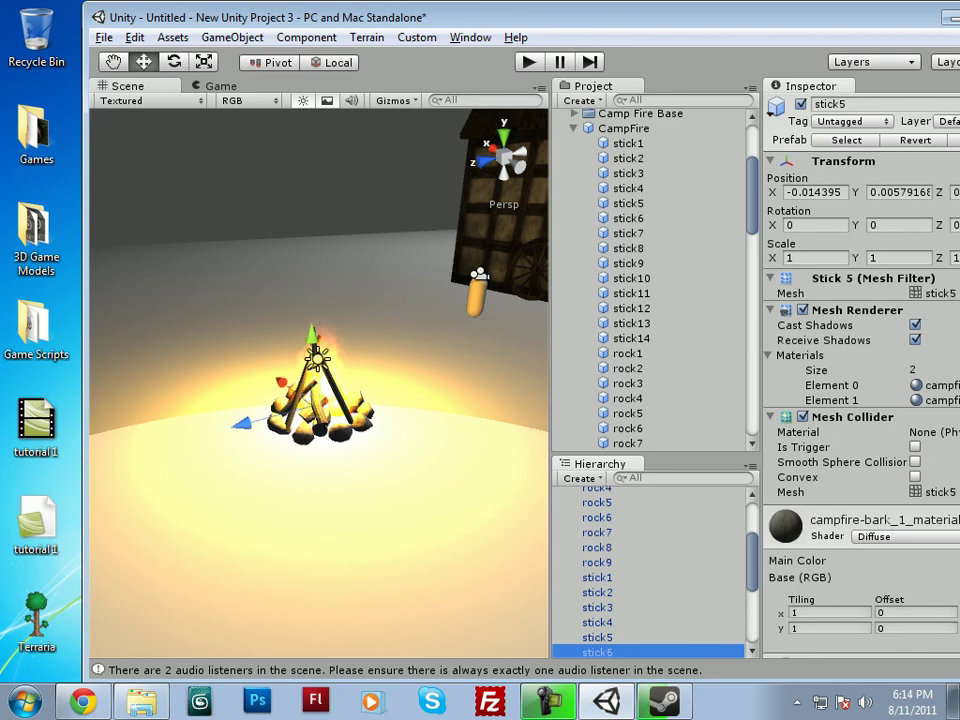
- Go through the campfire's remaining sticks, from stick6 to stick14, to check each for a Mesh Collider component
key("Down")
key("Down")
key("Down")
key("Down")
key("Down")
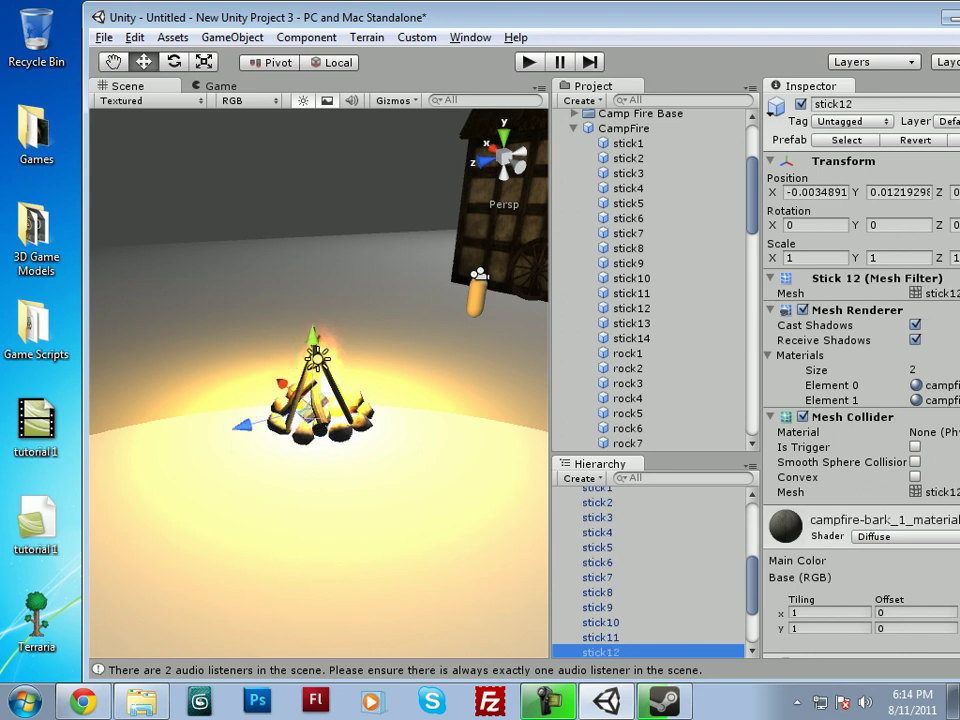
key("Up")
key("Up")
key("Up")
key("Up")
key("Up")
key("Up")
key("Up")
key("Up")
key("Up")
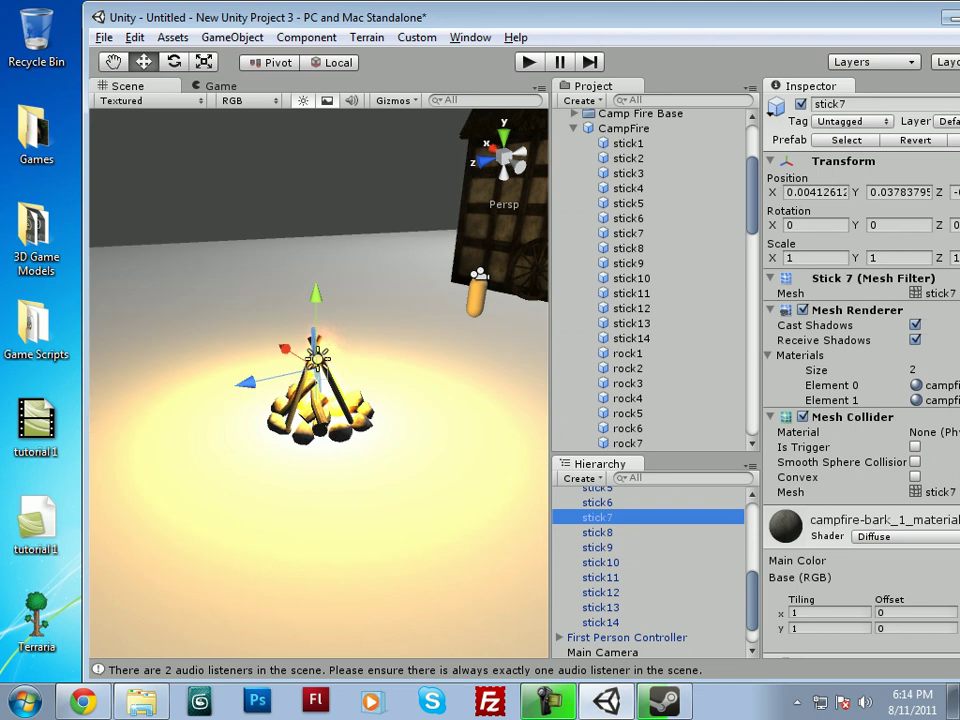
- Select the fire's InnerCore object and collapse the Fire1 and CampFire groups in the scene hierarchy
scroll(640, 565, "up", 5)
left_click(624, 525)
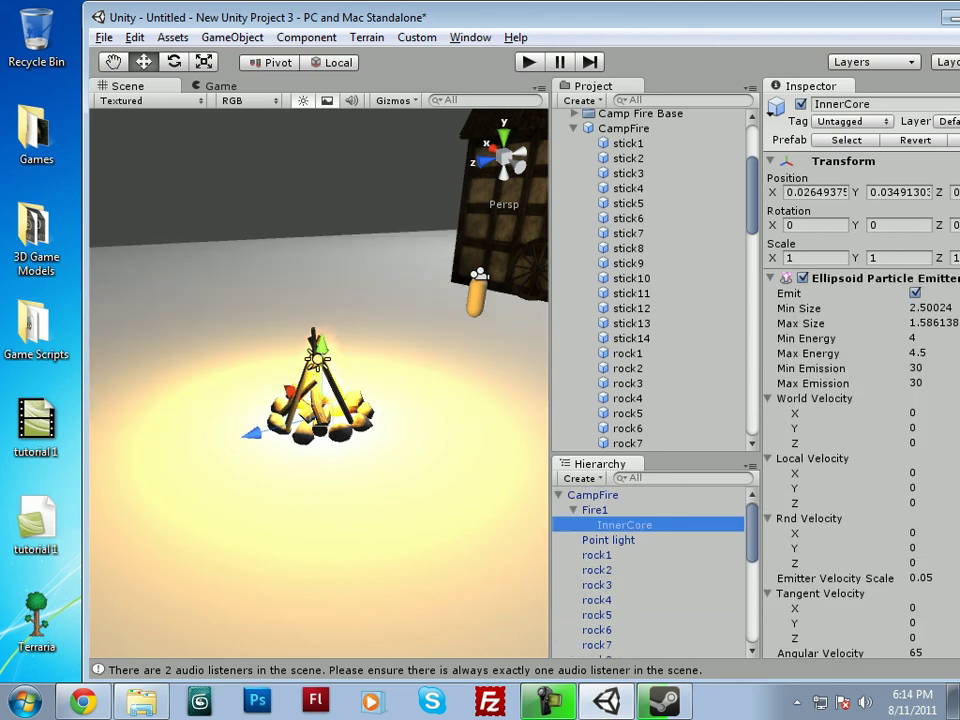
left_click(574, 510)
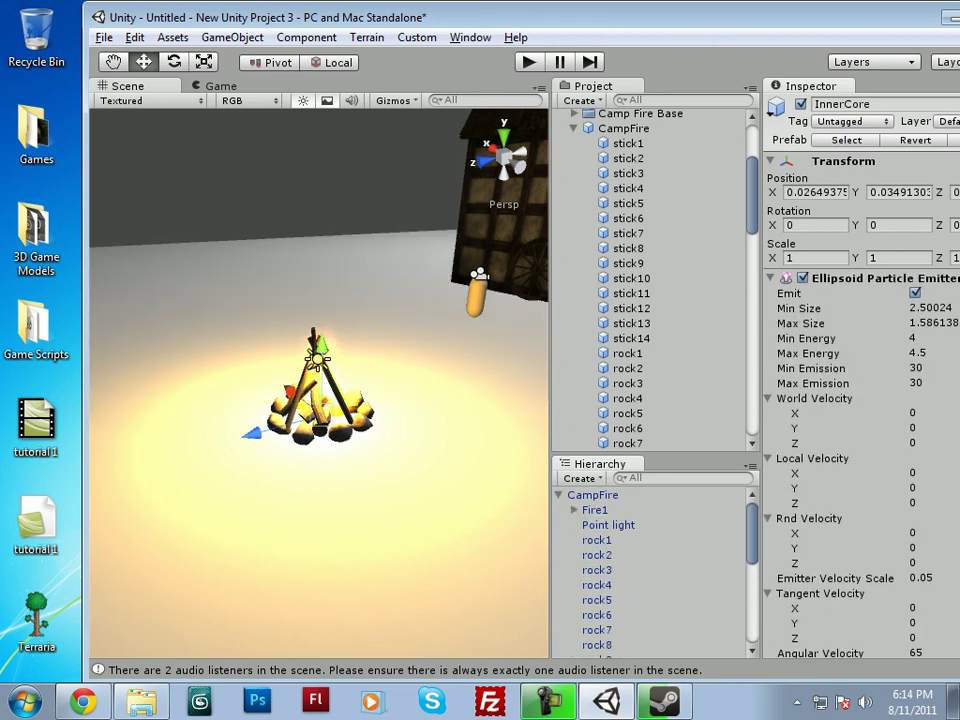
left_click(559, 495)
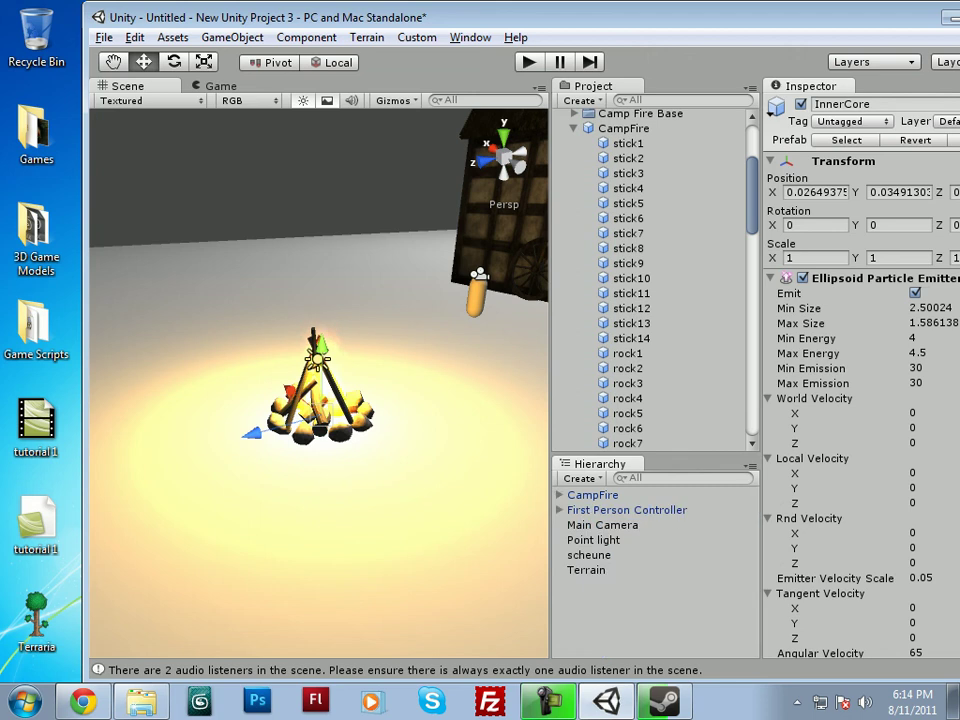
- Play-test the scene by walking the first-person controller from the barn up to and around the campfire to check its collision
left_click(529, 62)
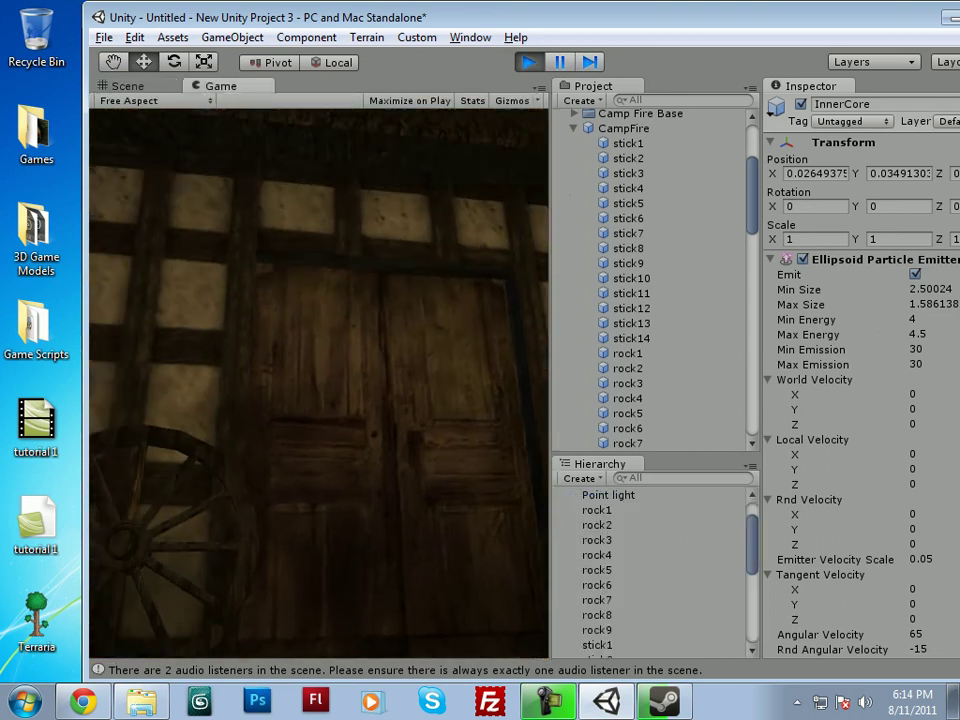
key("w")
key("w")
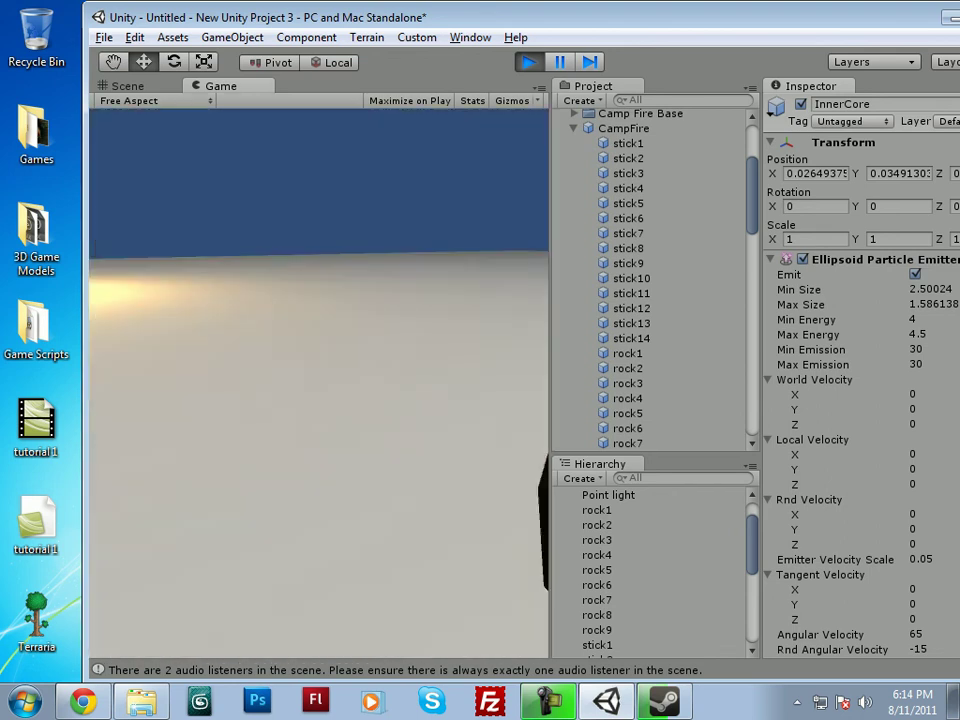
key("w")
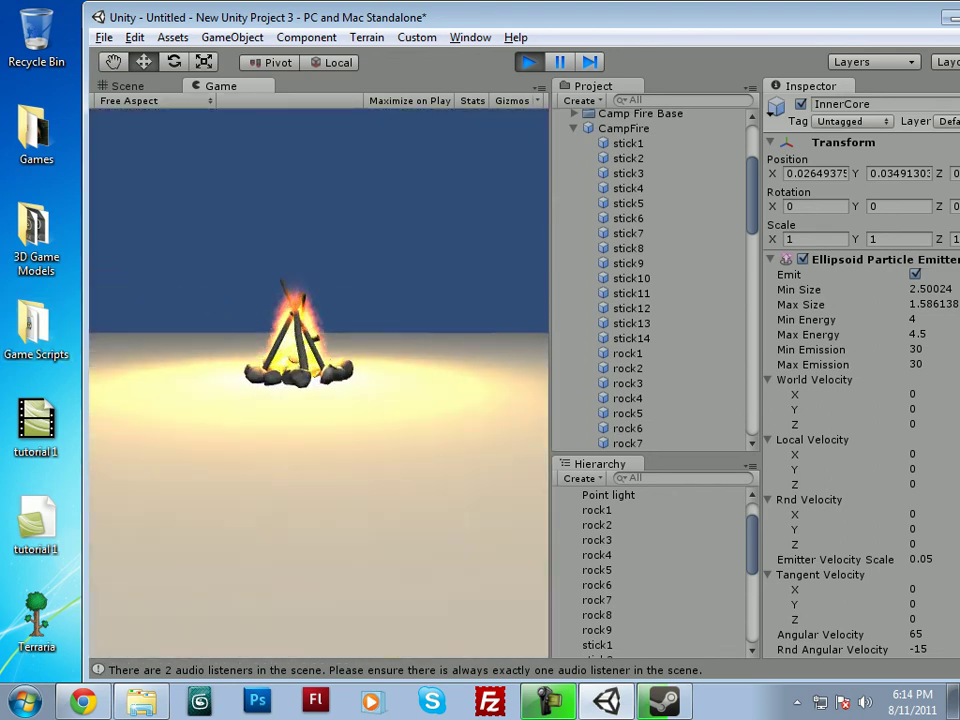
key("w")
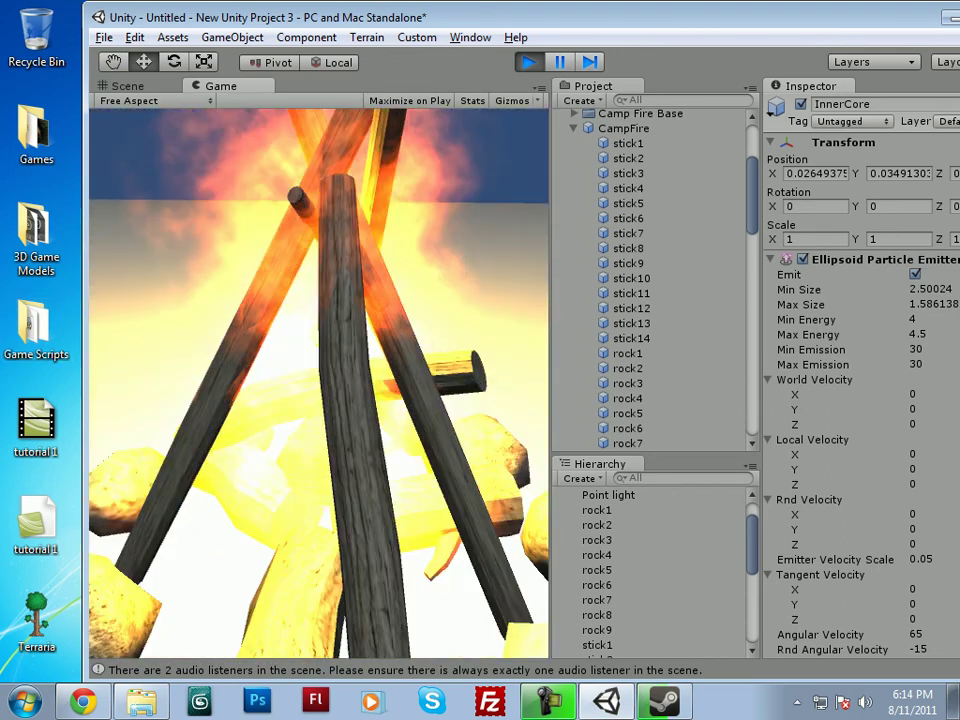
key("w")
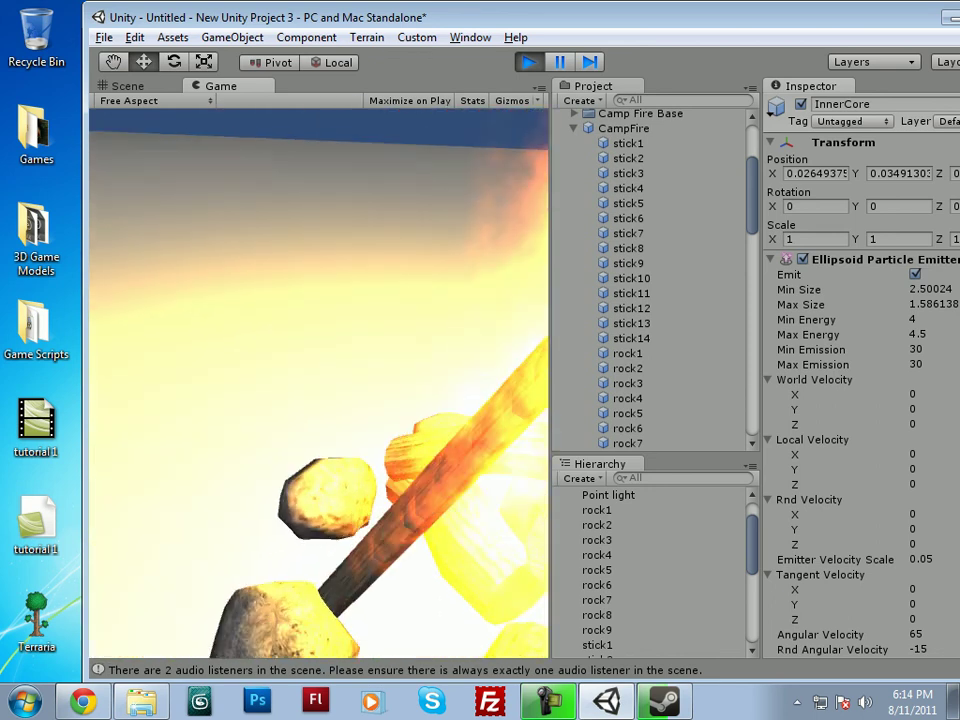
key("a")
key("s")
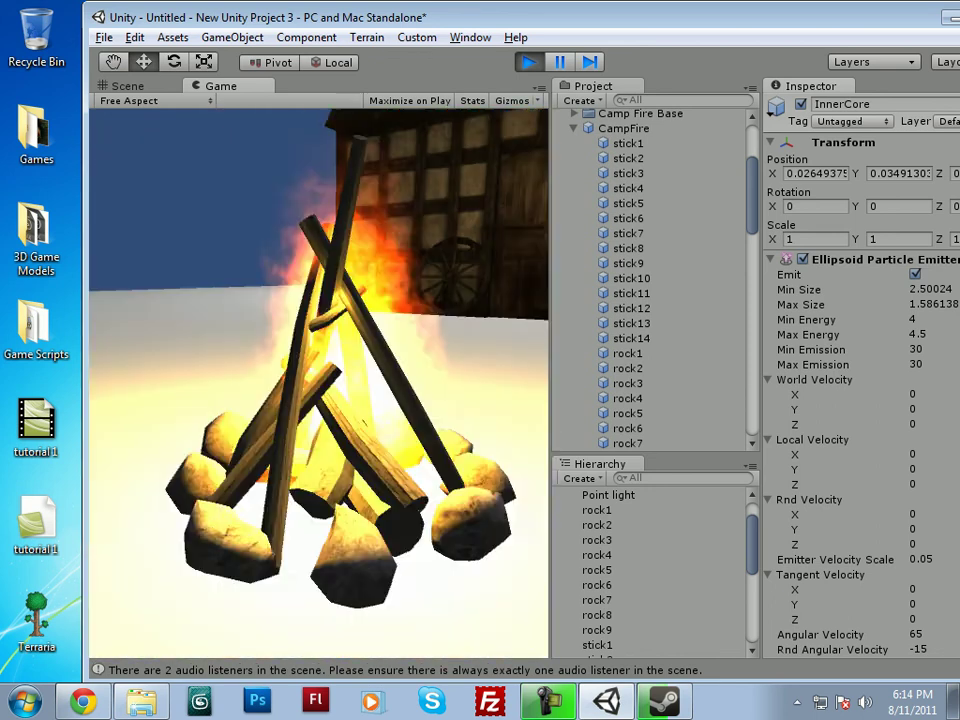
key("ctrl+p")
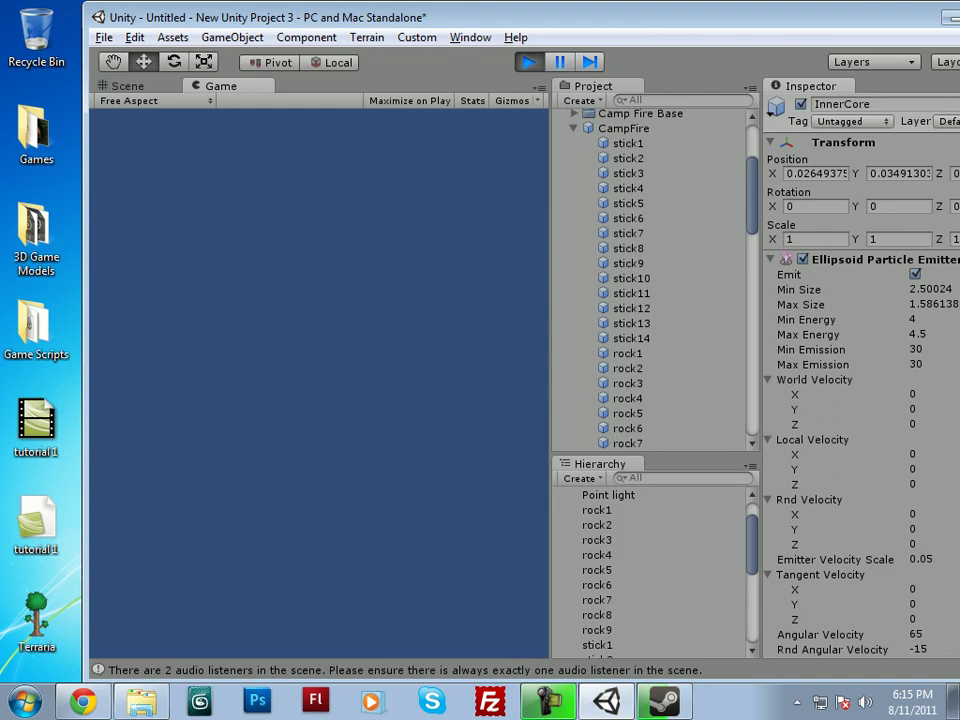